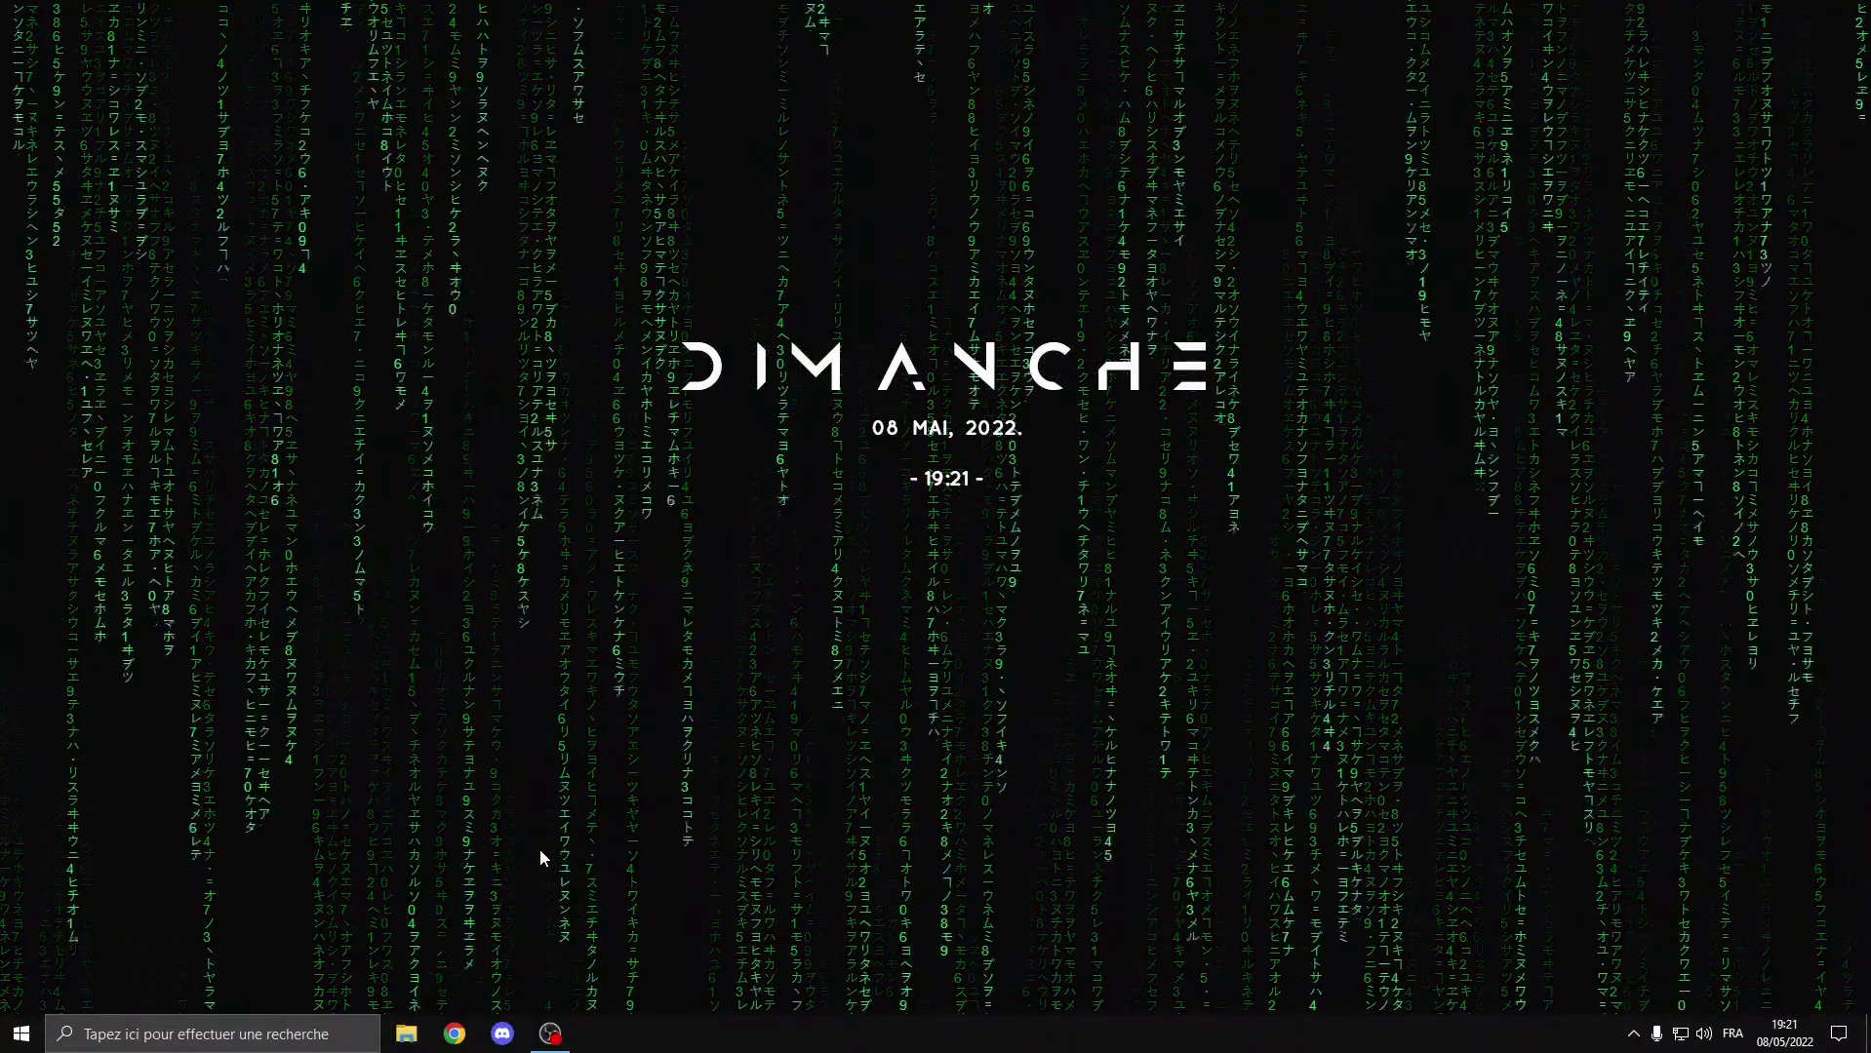
- Find Paint through the Windows search and launch it with a blank canvas
{"action": "left_click", "coordinate": [332, 1029]}
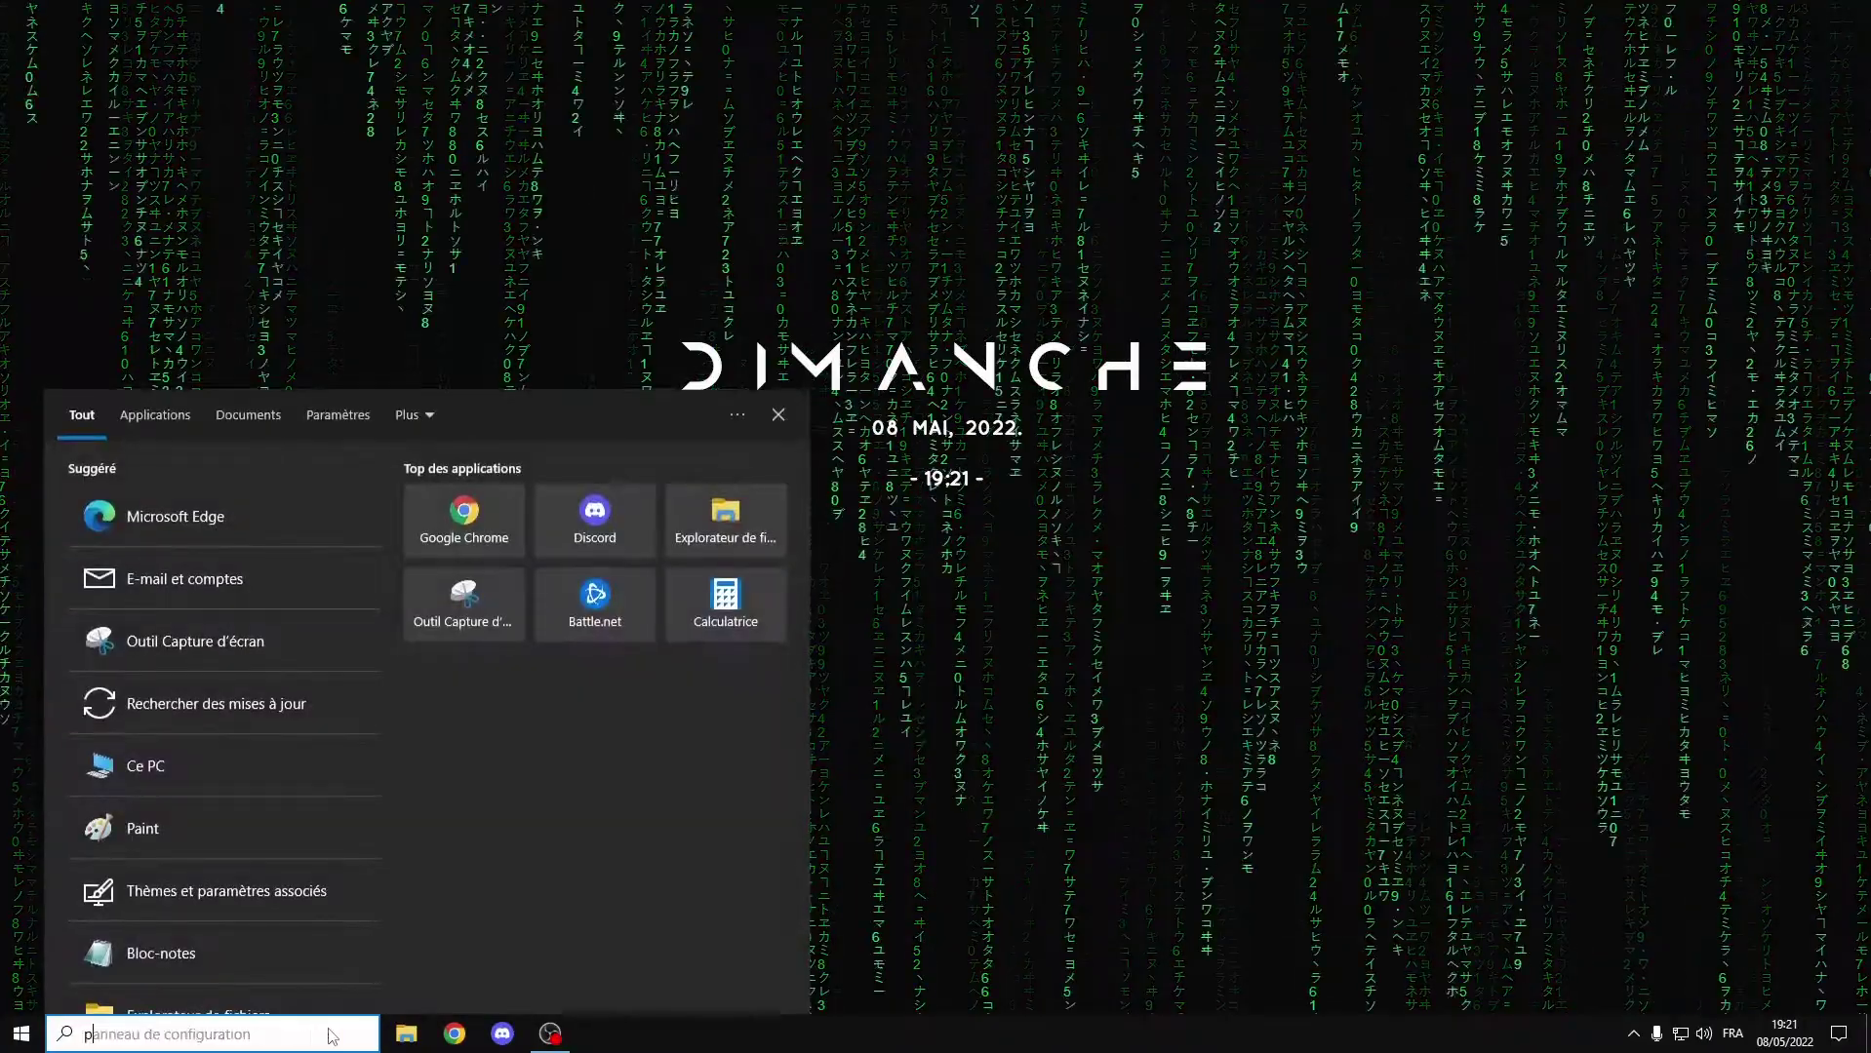
{"action": "type", "text": "paint"}
{"action": "left_click", "coordinate": [284, 525]}
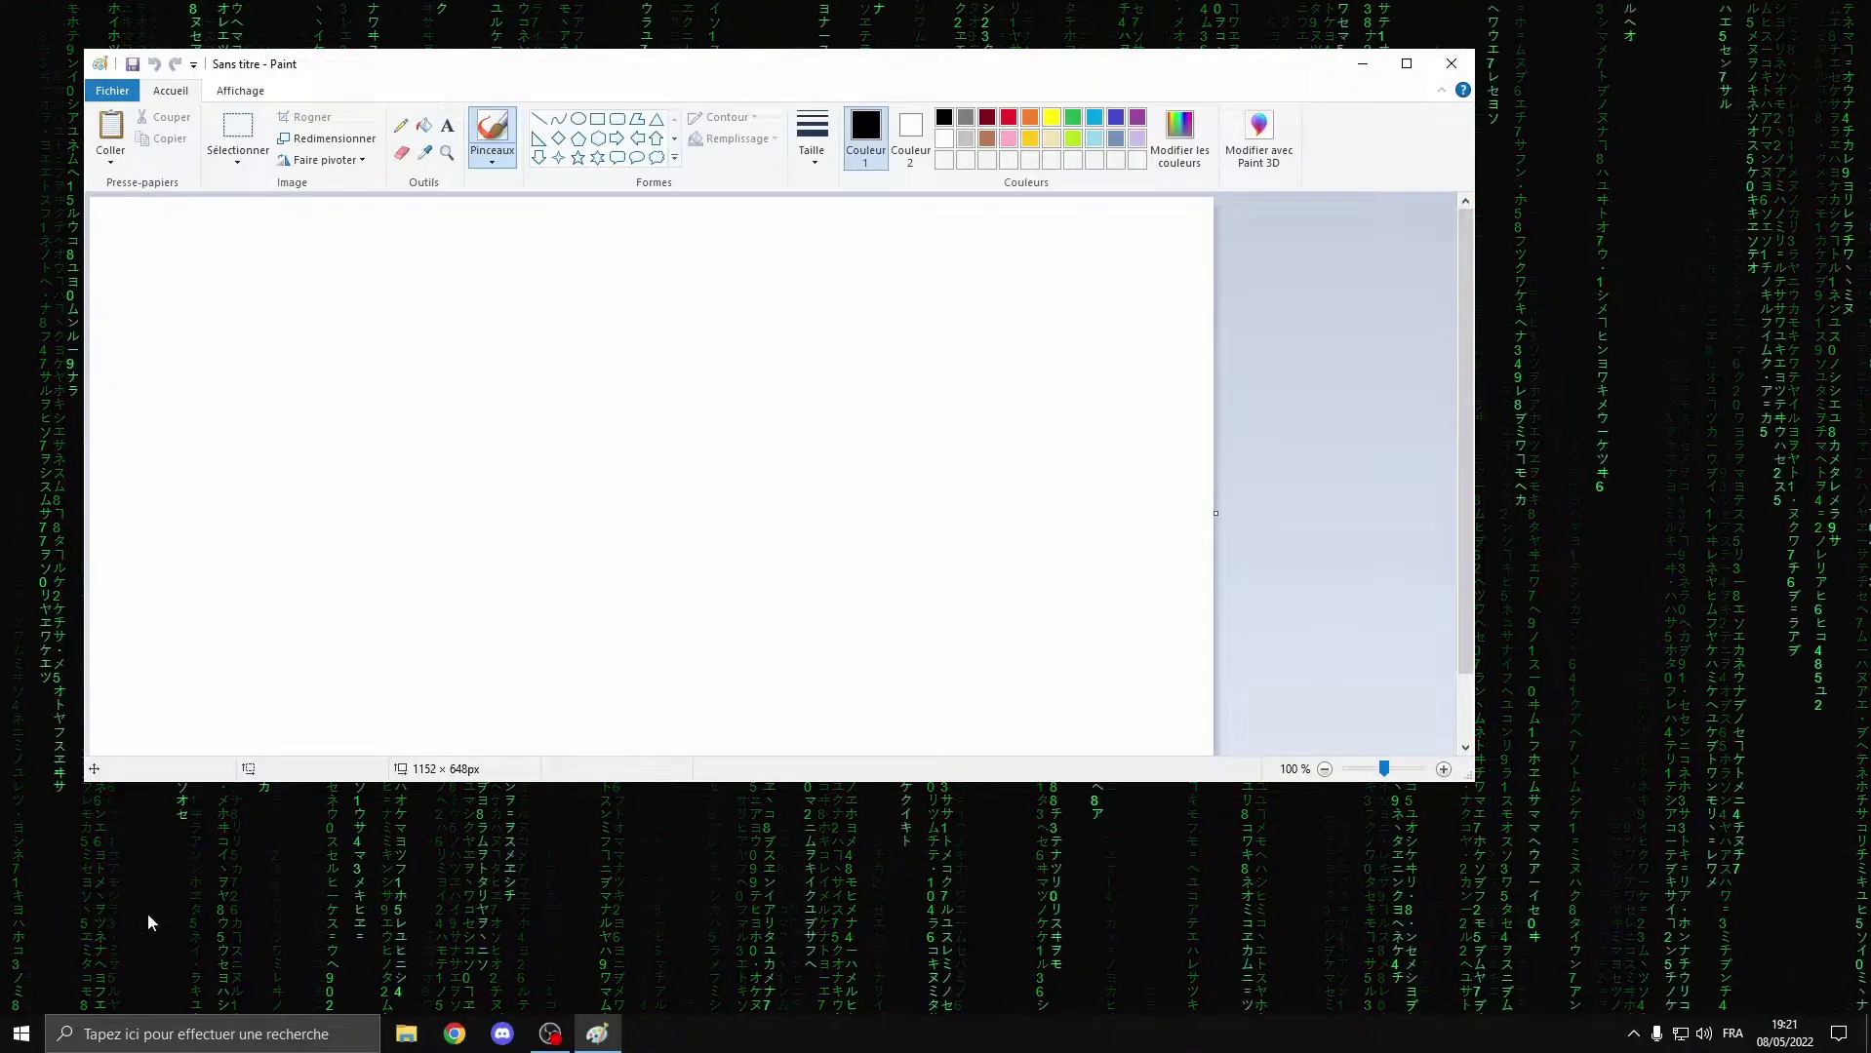
- Search Windows for Paint a second time and open the matching application
{"action": "left_click", "coordinate": [161, 1032]}
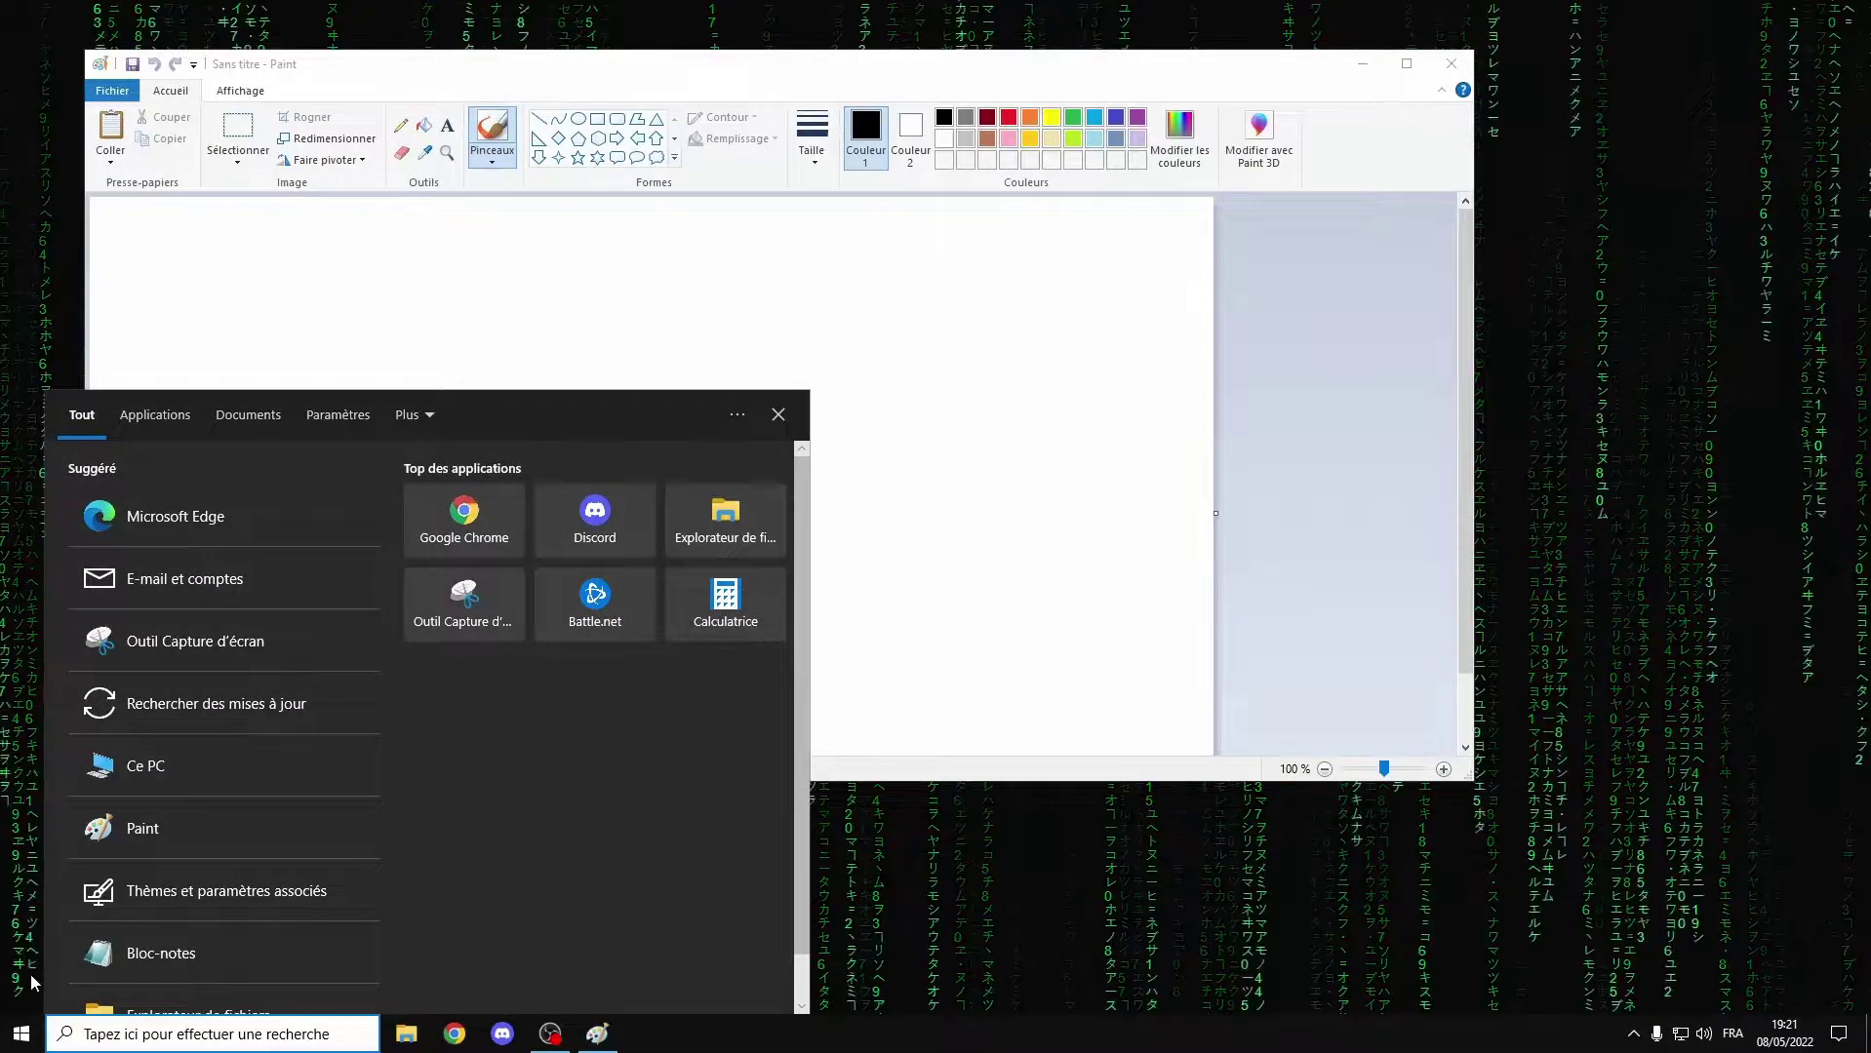
{"action": "left_click", "coordinate": [26, 1039]}
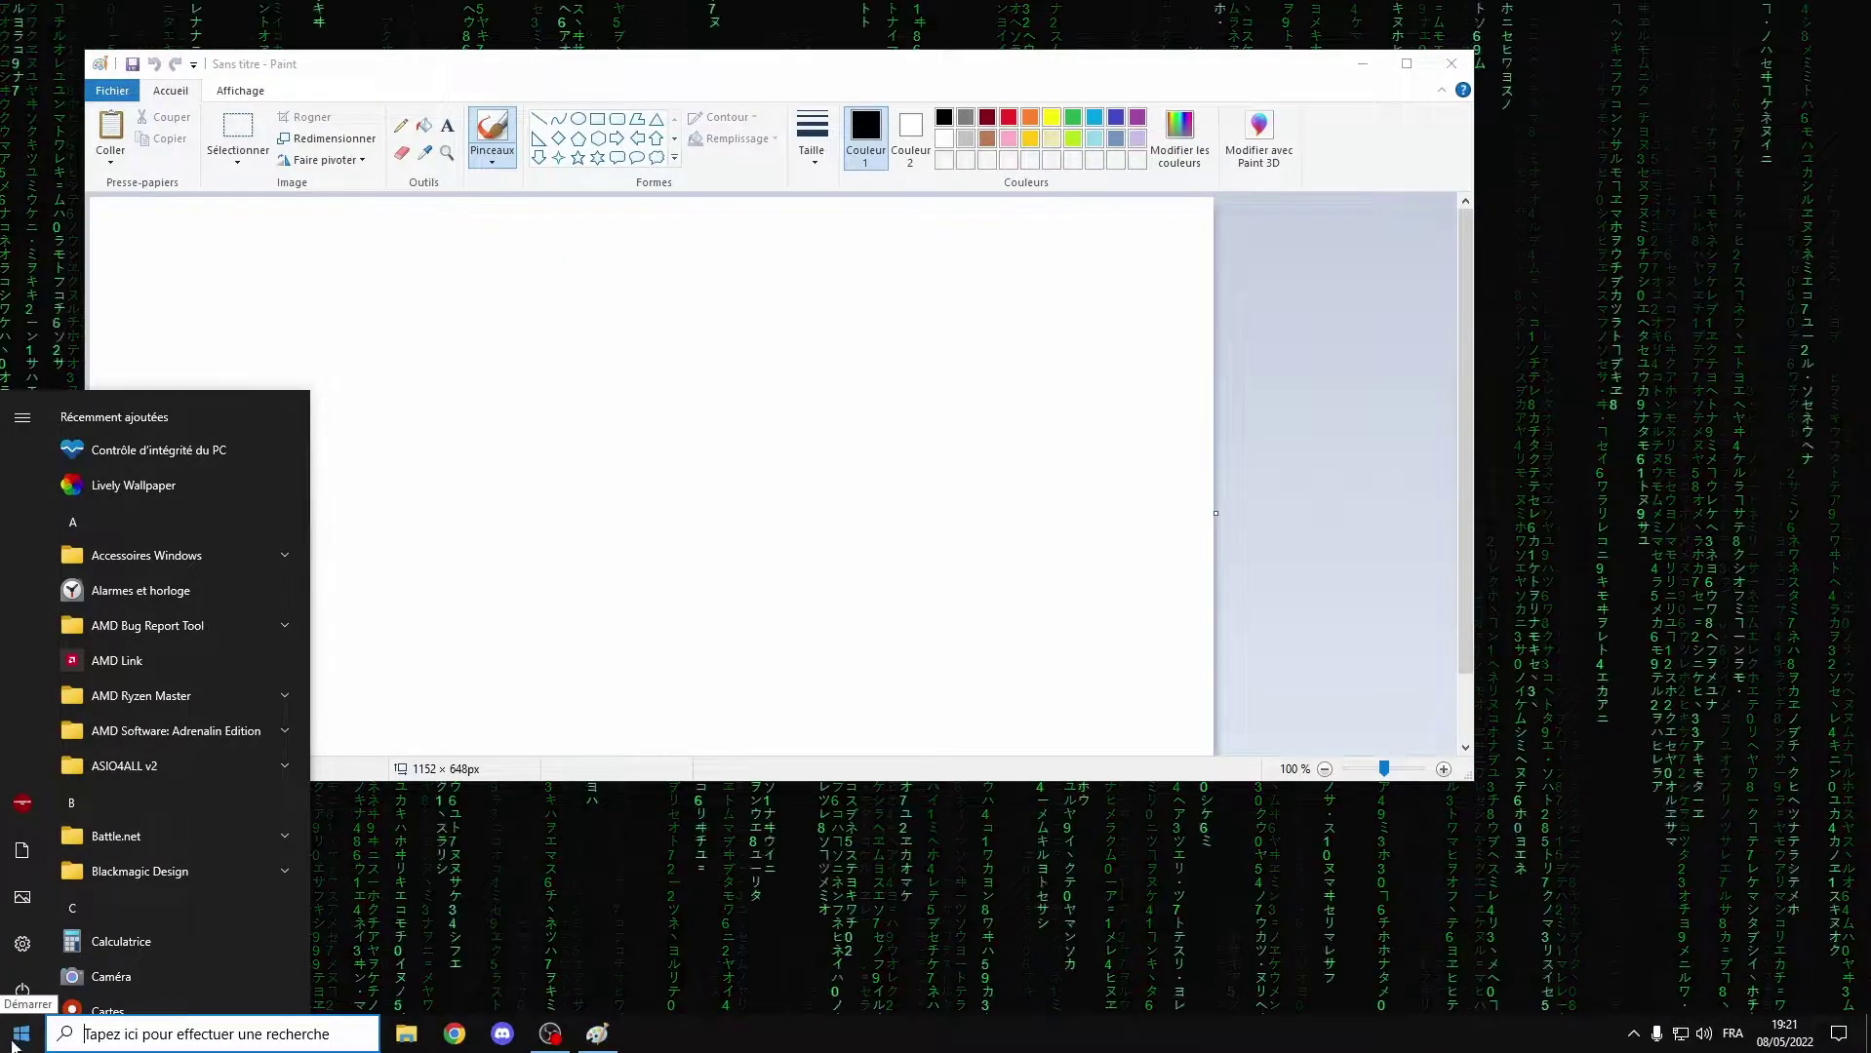
{"action": "left_click", "coordinate": [109, 1031]}
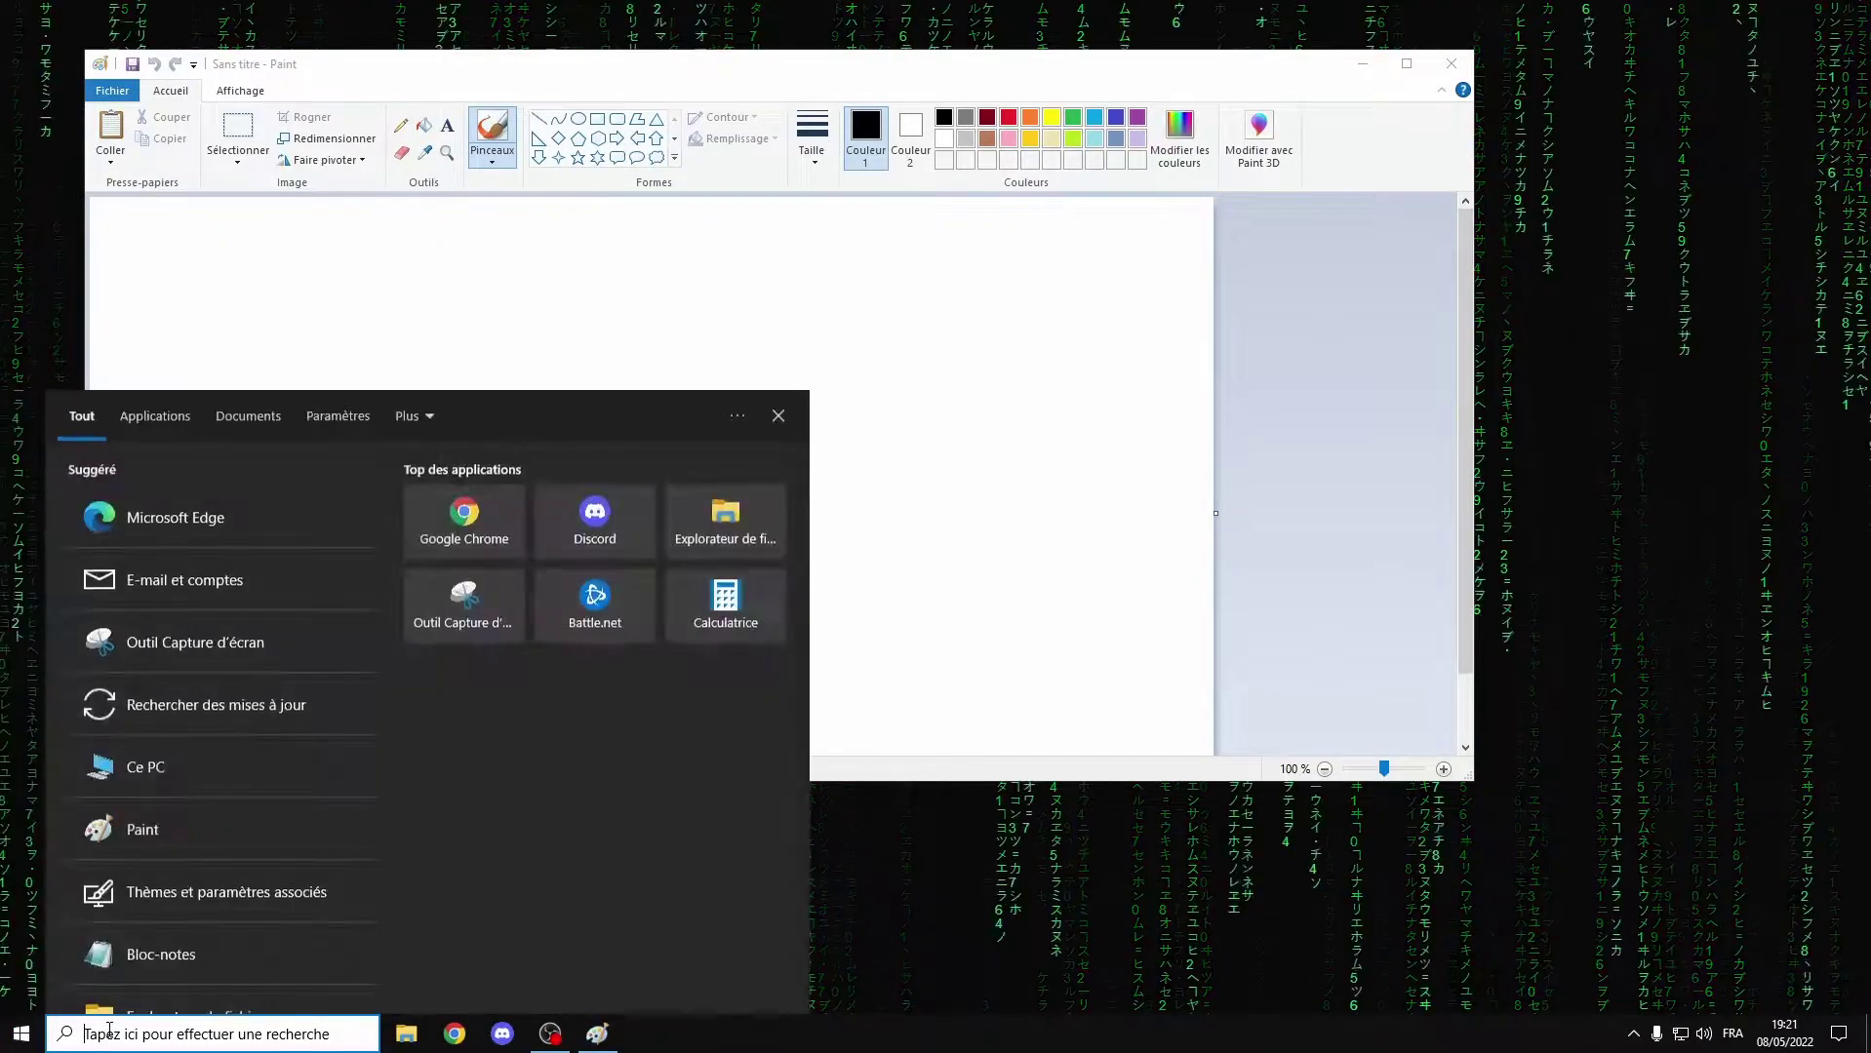
{"action": "type", "text": "pain"}
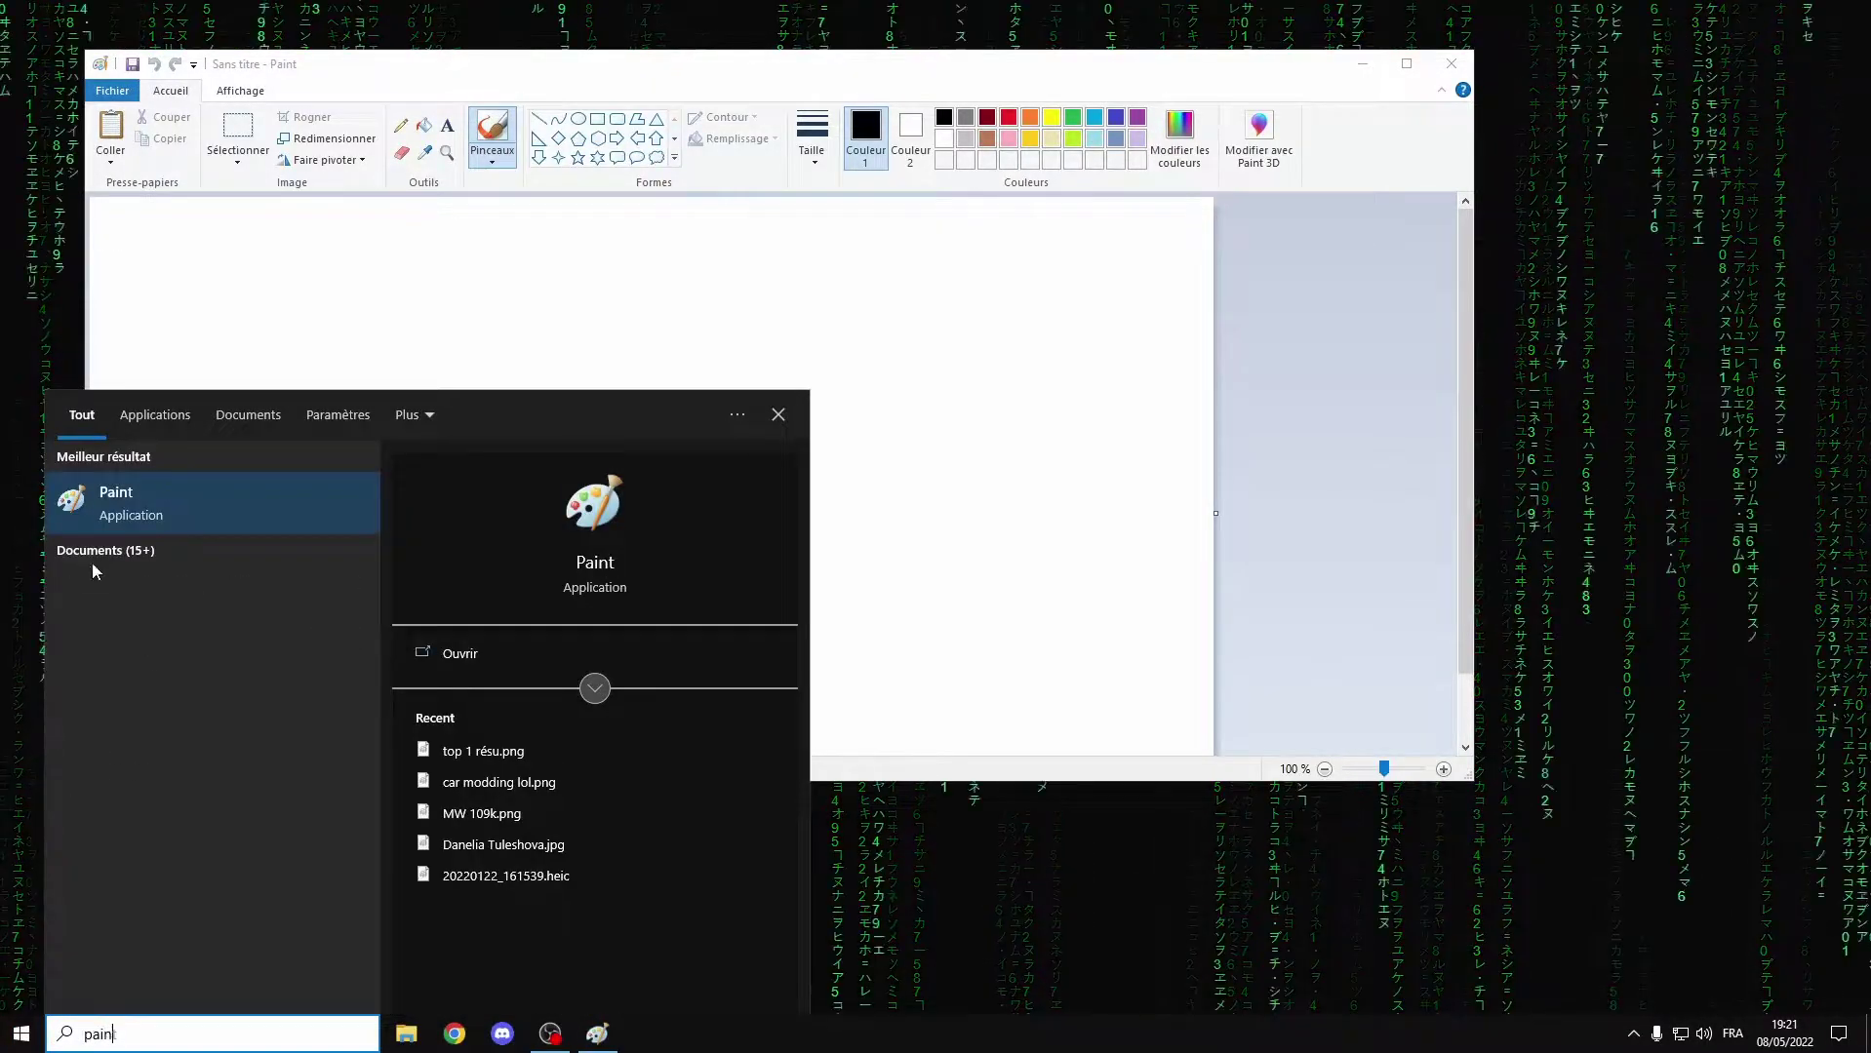
{"action": "left_click", "coordinate": [186, 482]}
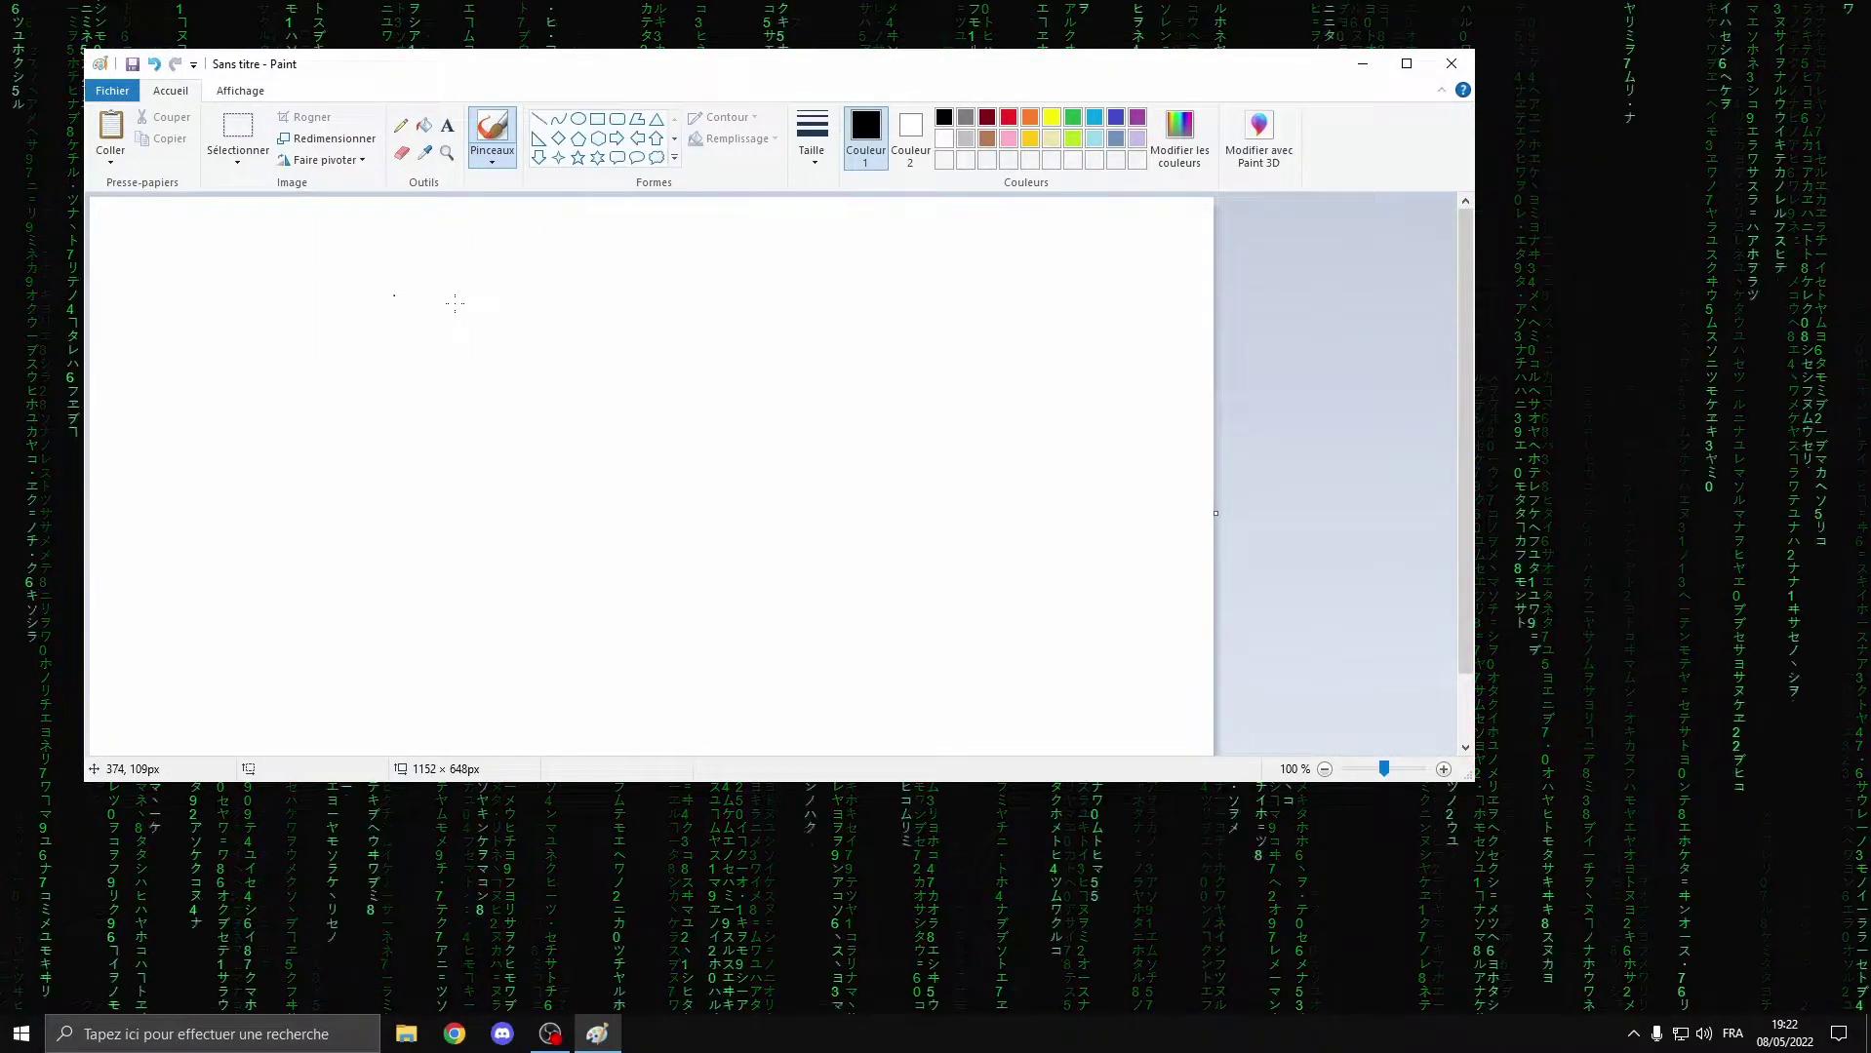
- Paste the copied full-screen desktop screenshot into the blank canvas and show it at 50 % zoom
{"action": "key", "text": "ctrl+v"}
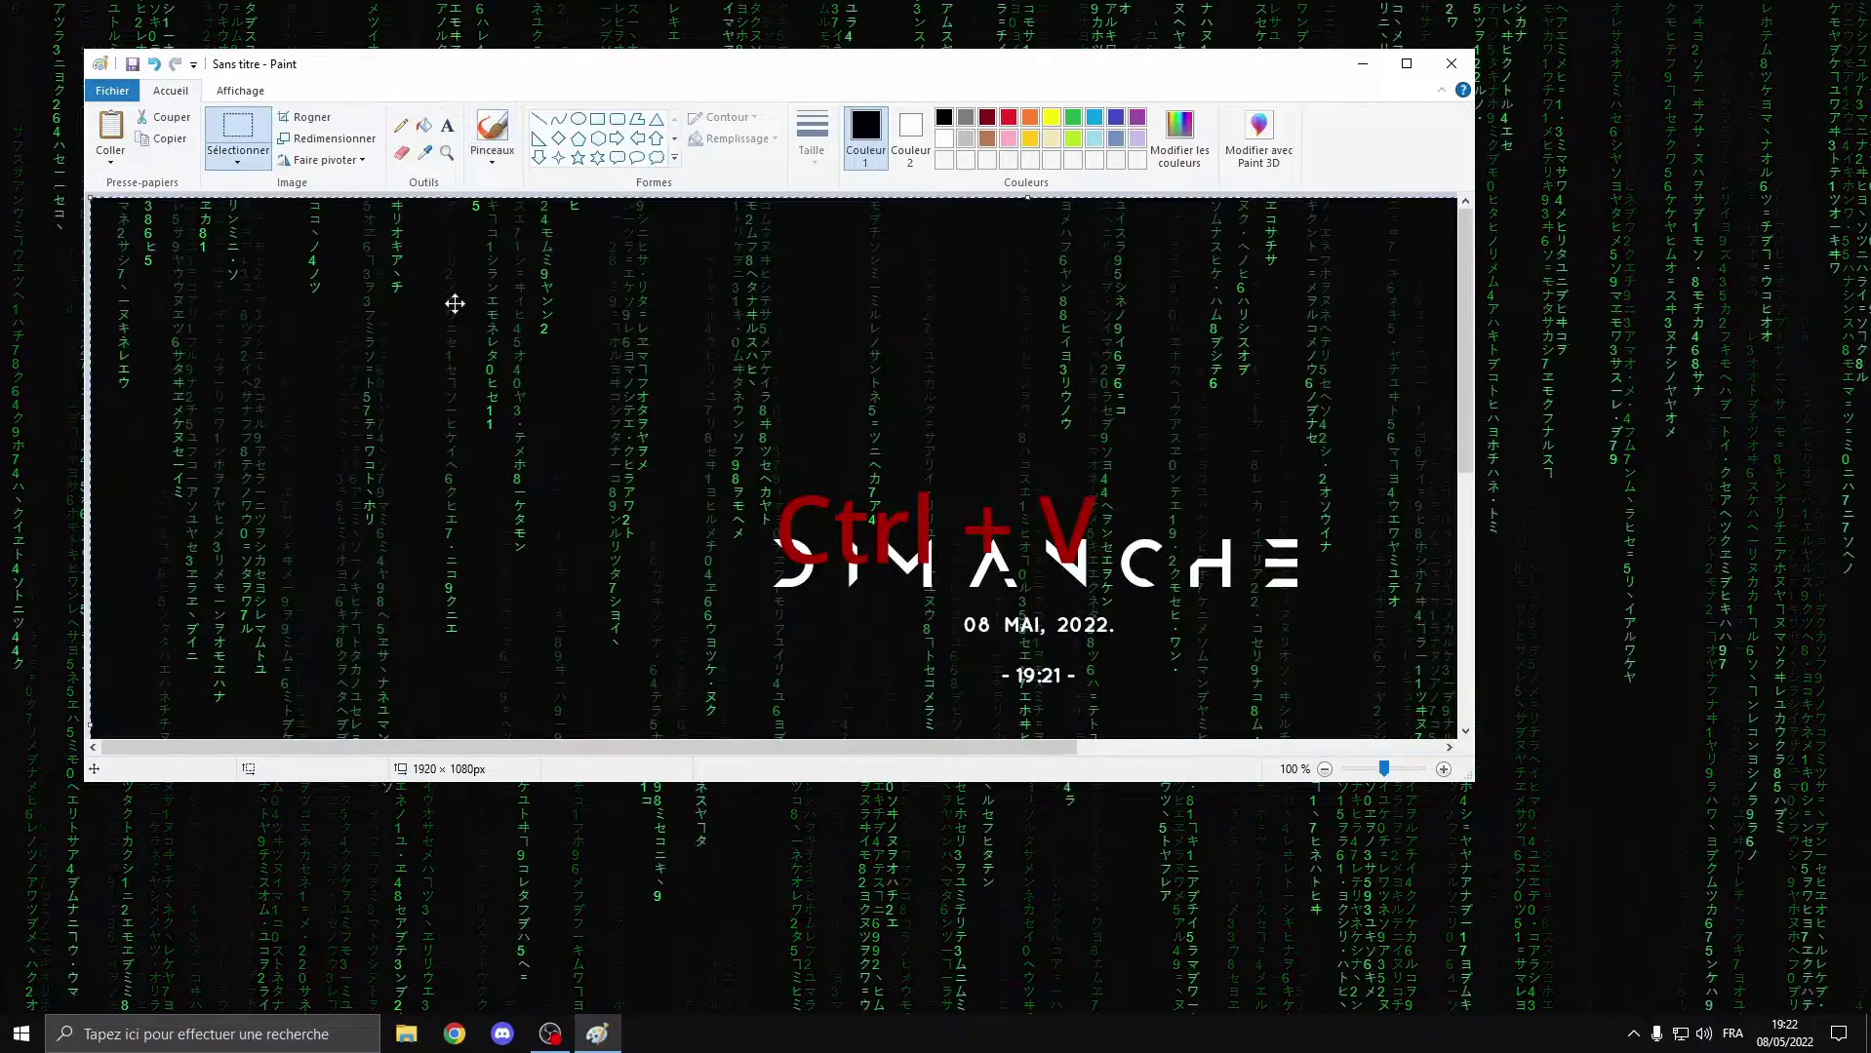
{"action": "scroll", "coordinate": [621, 374], "scroll_direction": "down", "scroll_amount": 2}
{"action": "scroll", "coordinate": [621, 375], "scroll_direction": "up", "scroll_amount": 1}
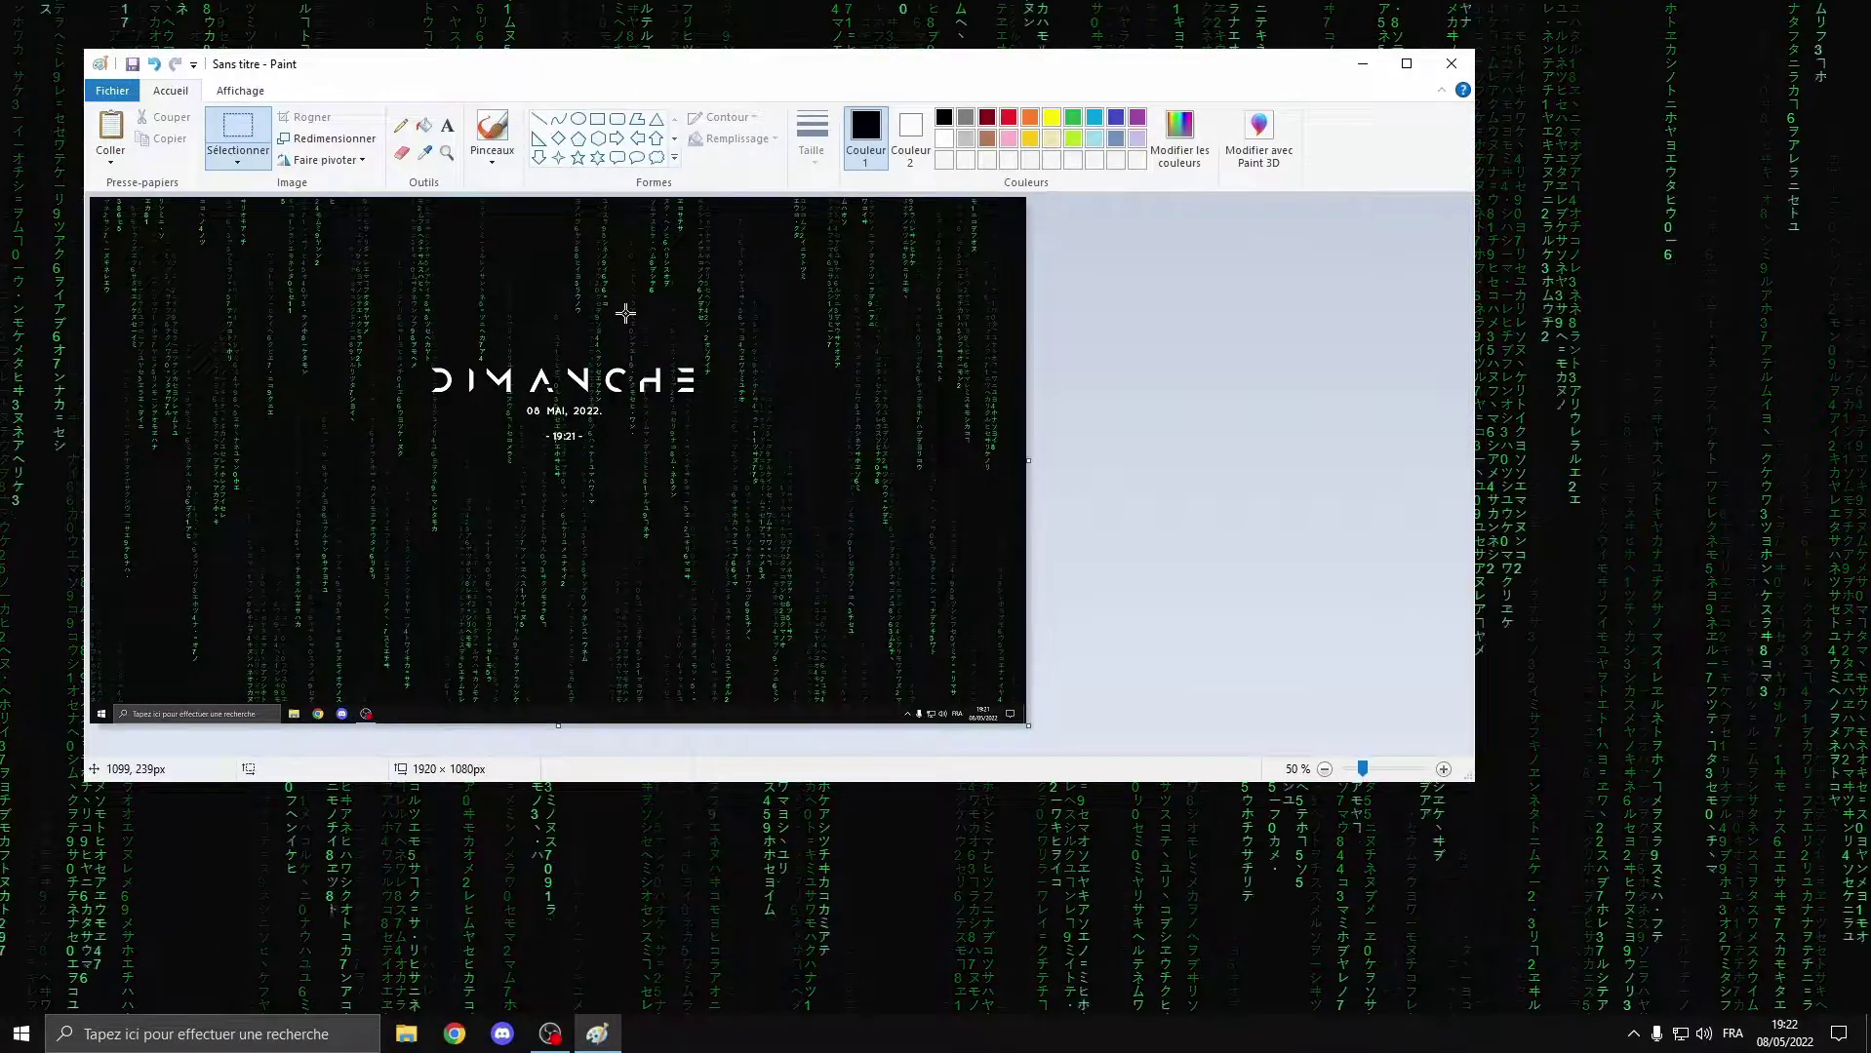
- Save the pasted screenshot as the JPEG file Sans titre.jpg in the Bureau folder and close Paint
{"action": "left_click", "coordinate": [104, 94]}
{"action": "mouse_move", "coordinate": [351, 252]}
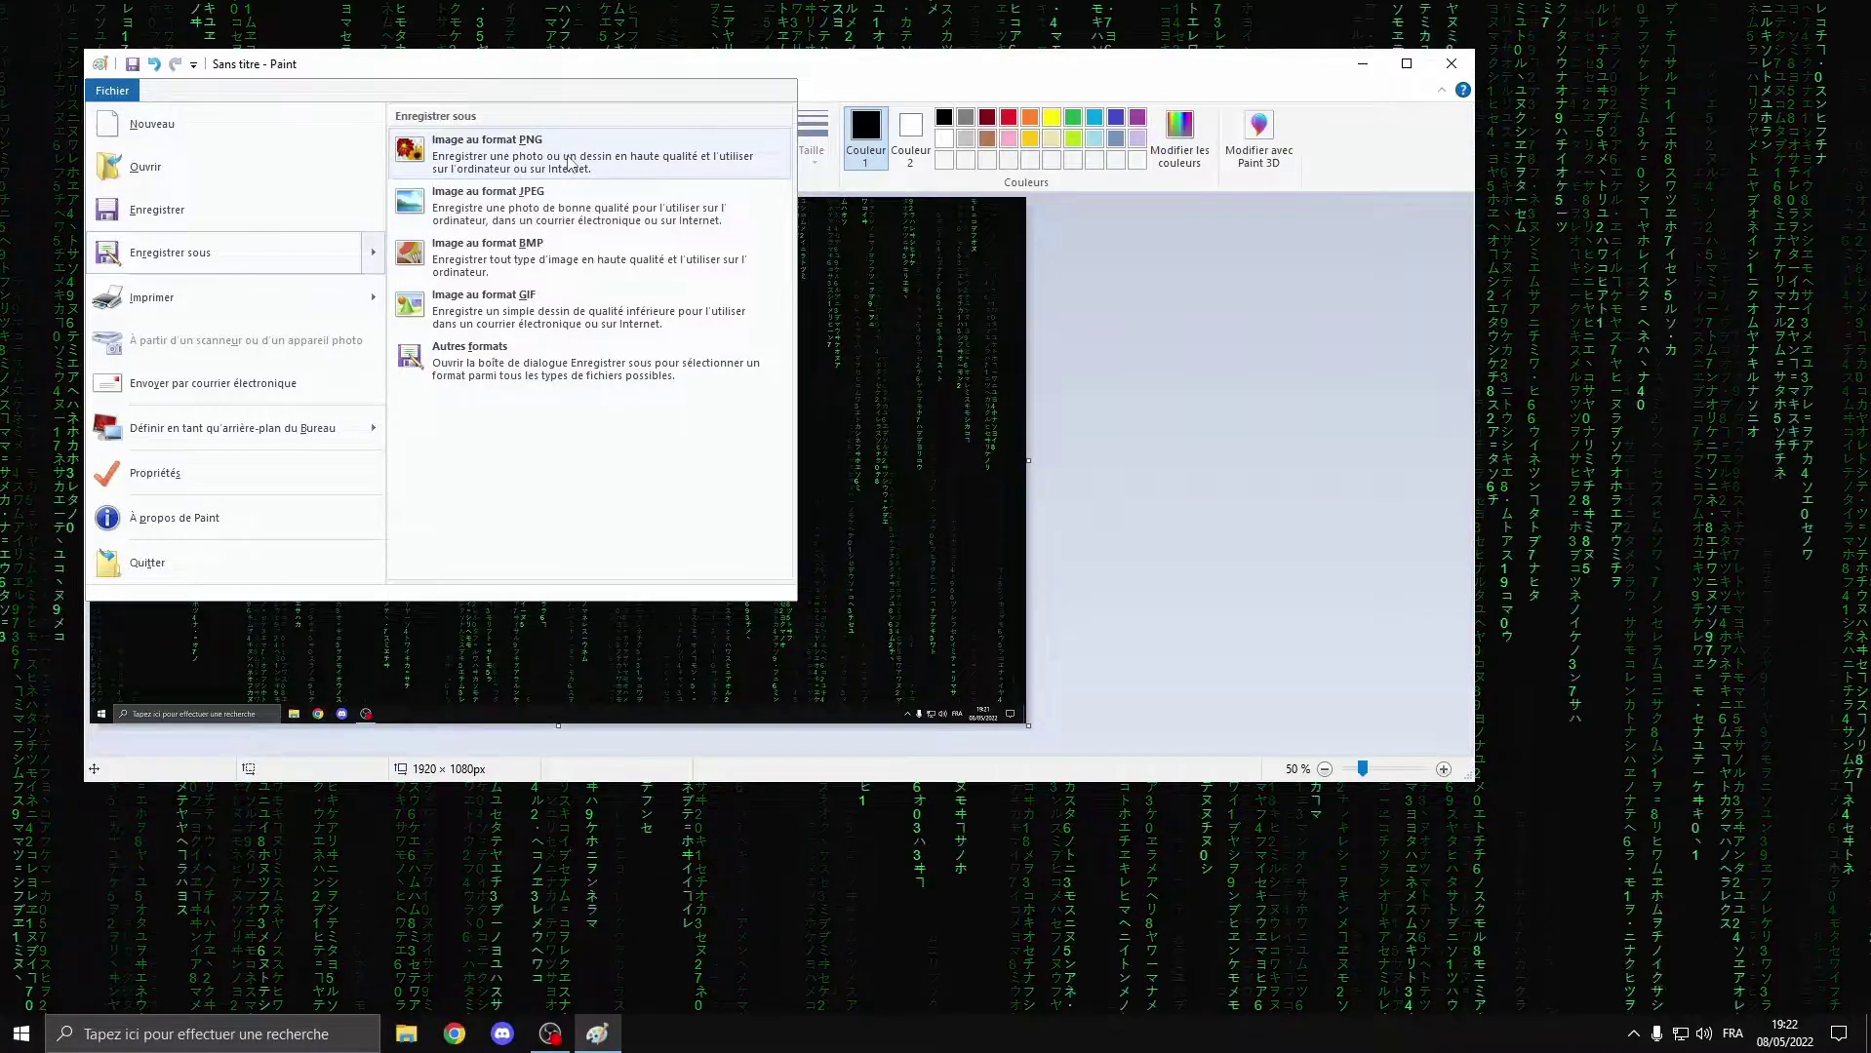
{"action": "left_click", "coordinate": [571, 202]}
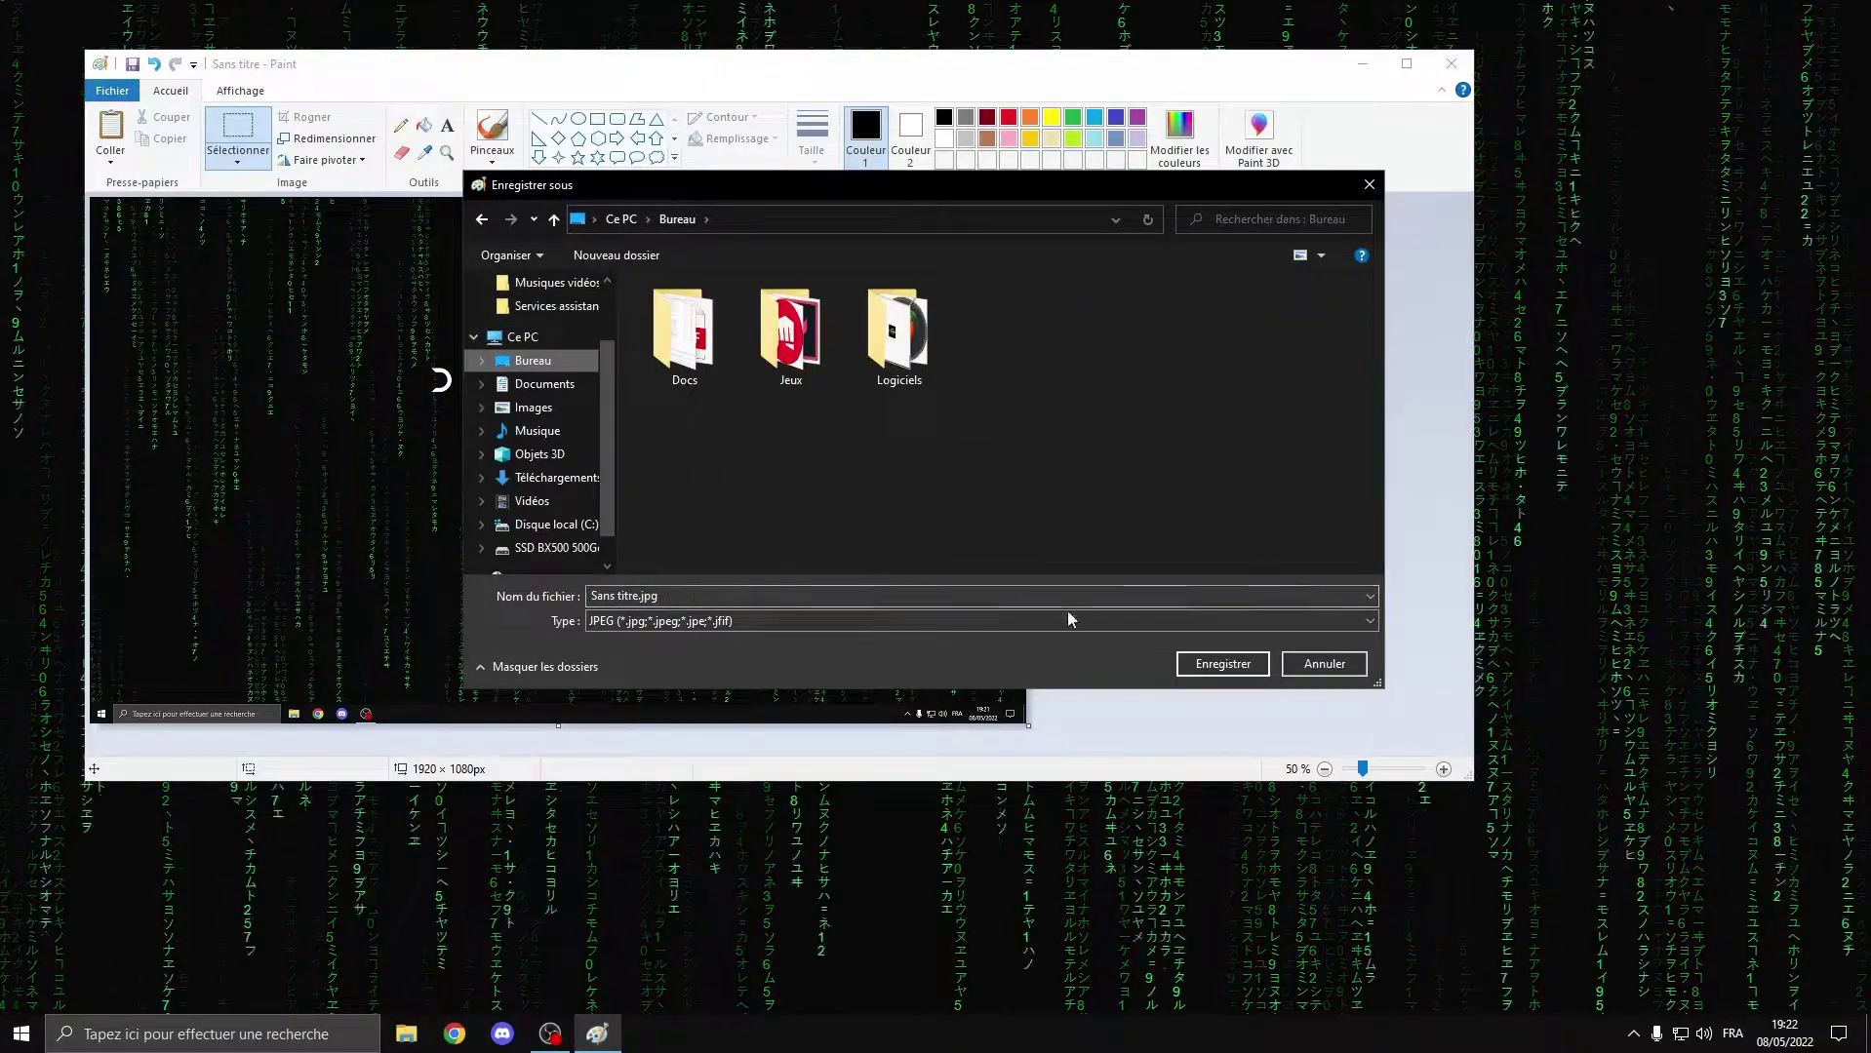
{"action": "left_click", "coordinate": [709, 595]}
{"action": "left_click", "coordinate": [1224, 666]}
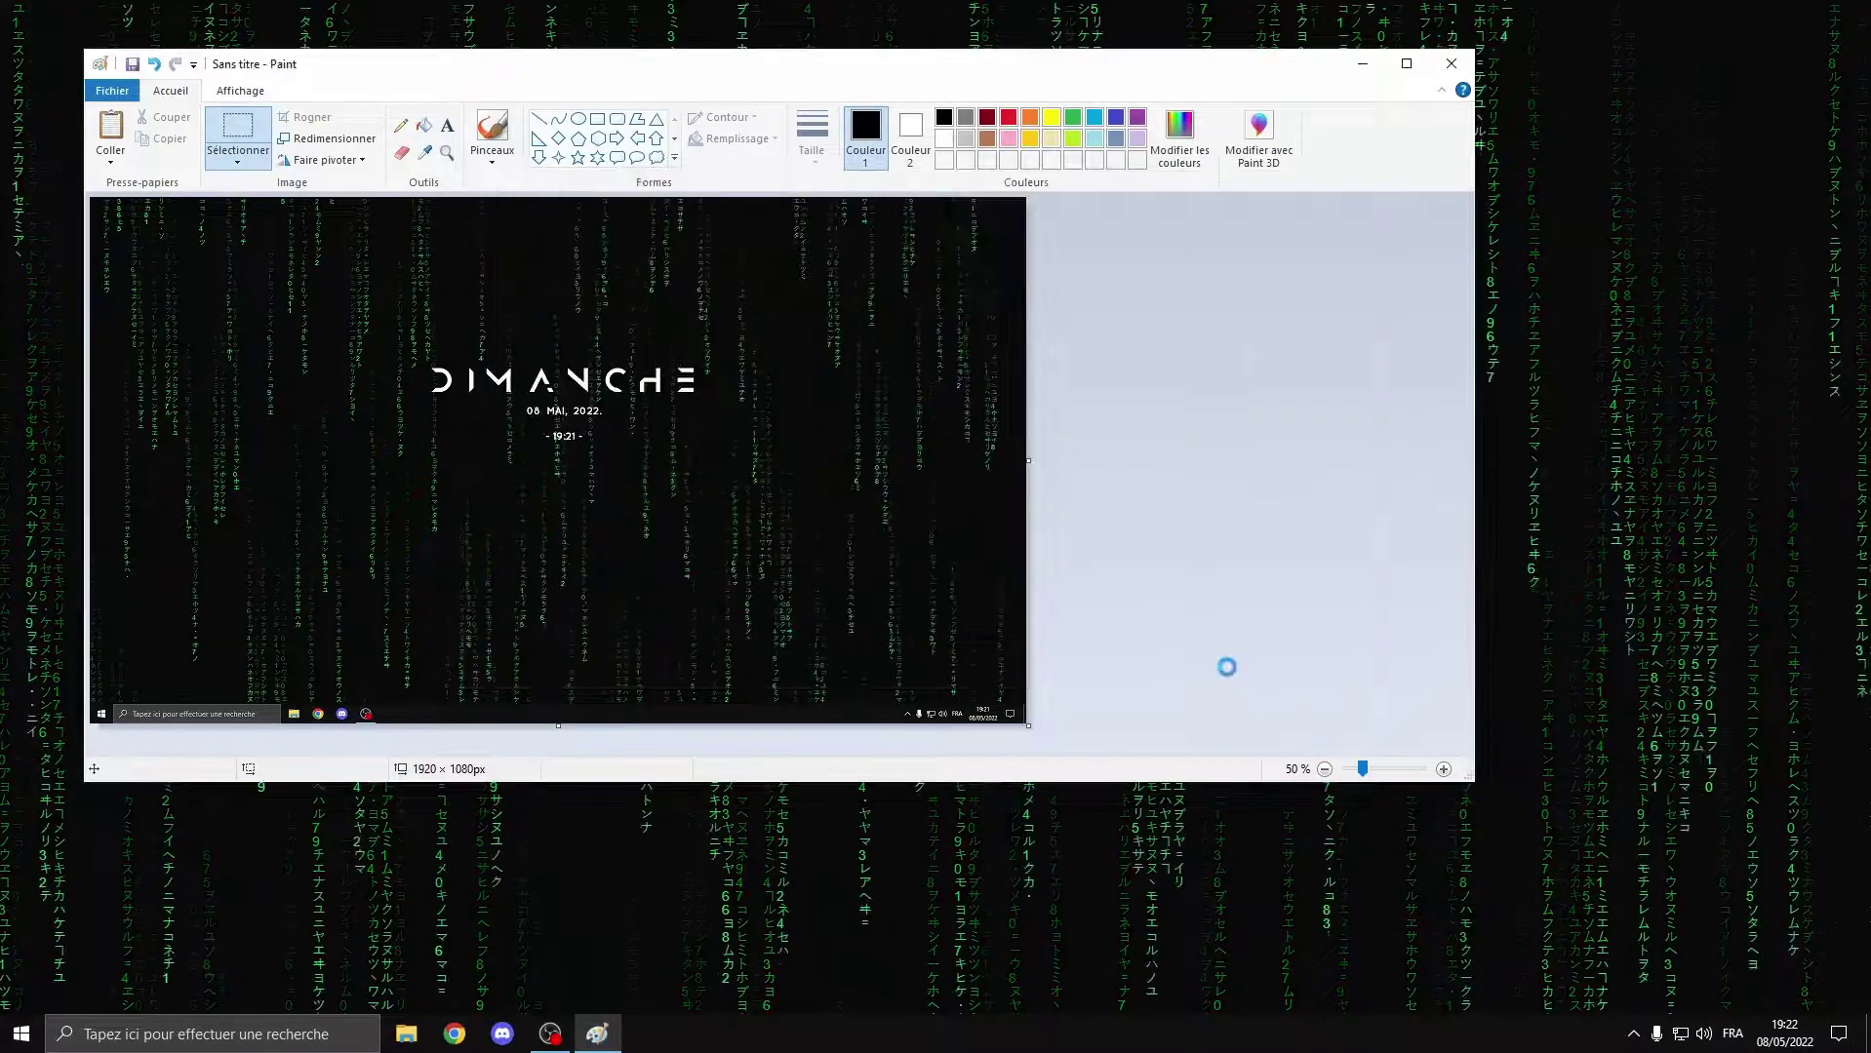
{"action": "left_click", "coordinate": [1442, 70]}
- Turn on the display of the icons on the Windows desktop
{"action": "right_click", "coordinate": [786, 349]}
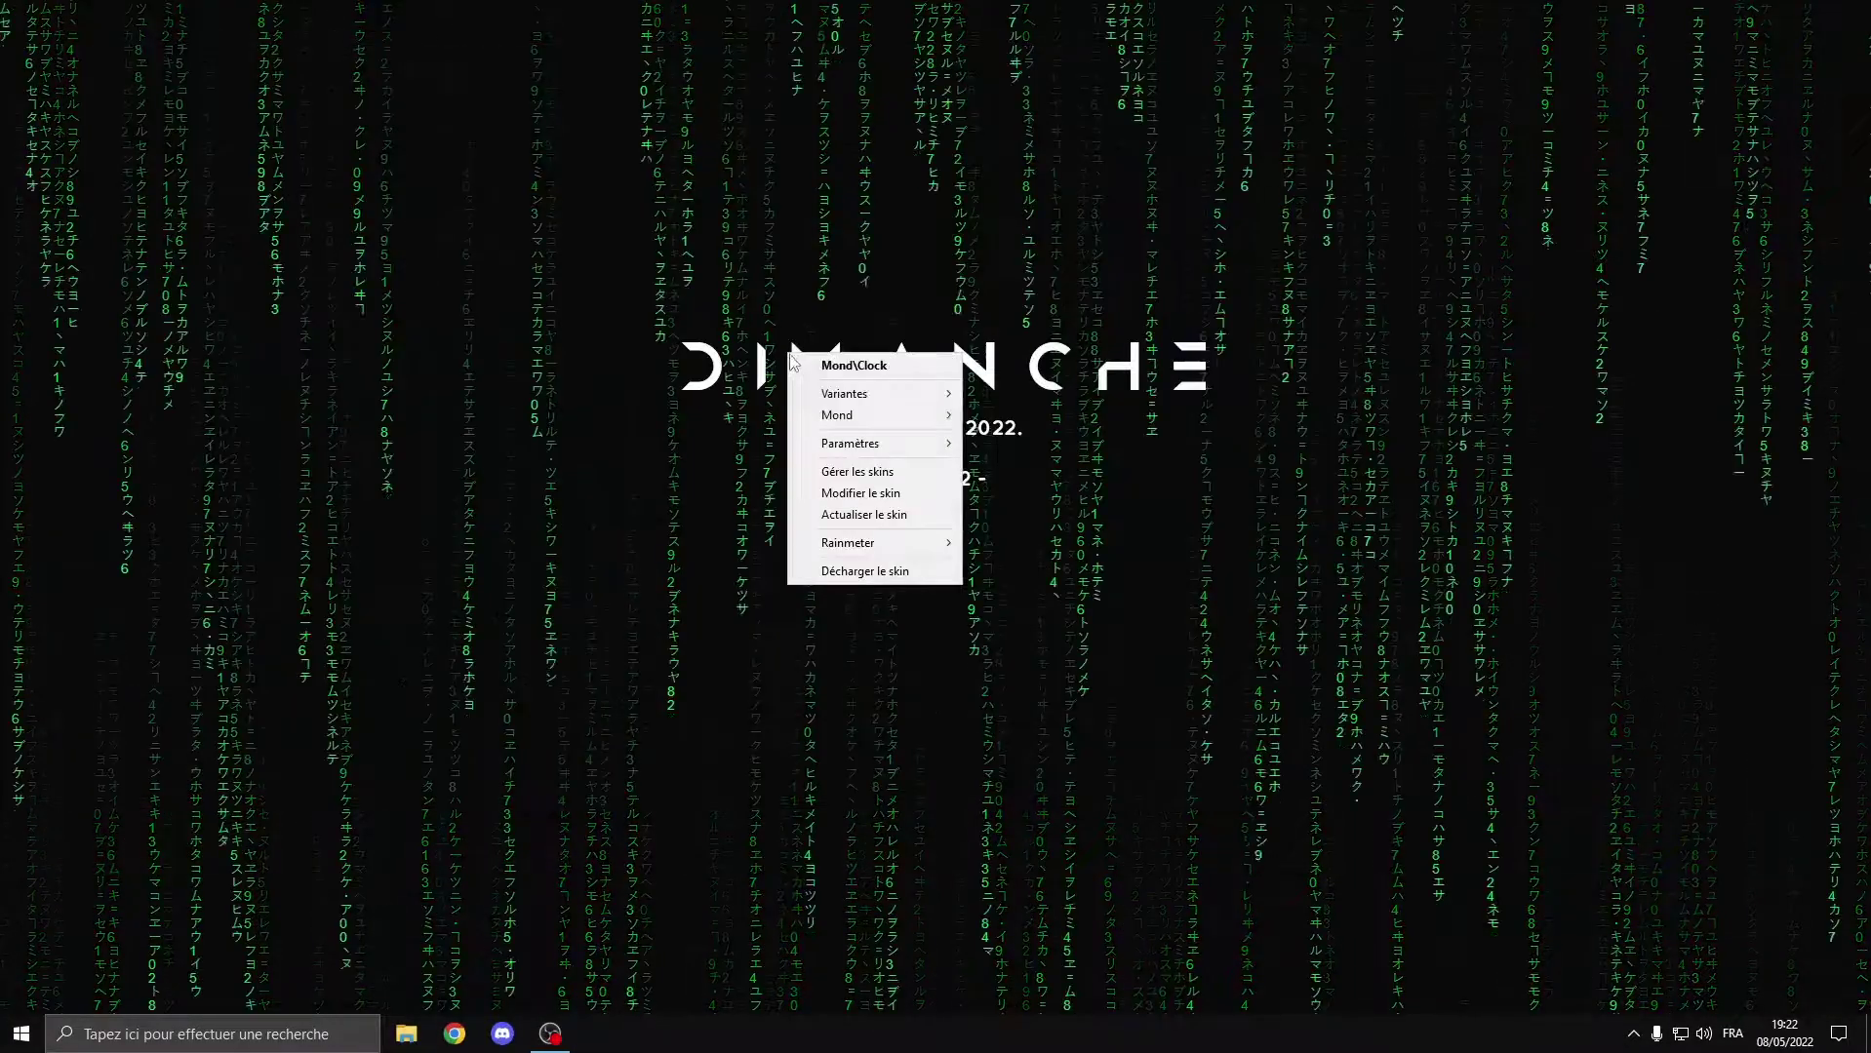
{"action": "left_click", "coordinate": [567, 410]}
{"action": "right_click", "coordinate": [569, 411]}
{"action": "right_click", "coordinate": [456, 375]}
{"action": "mouse_move", "coordinate": [499, 424]}
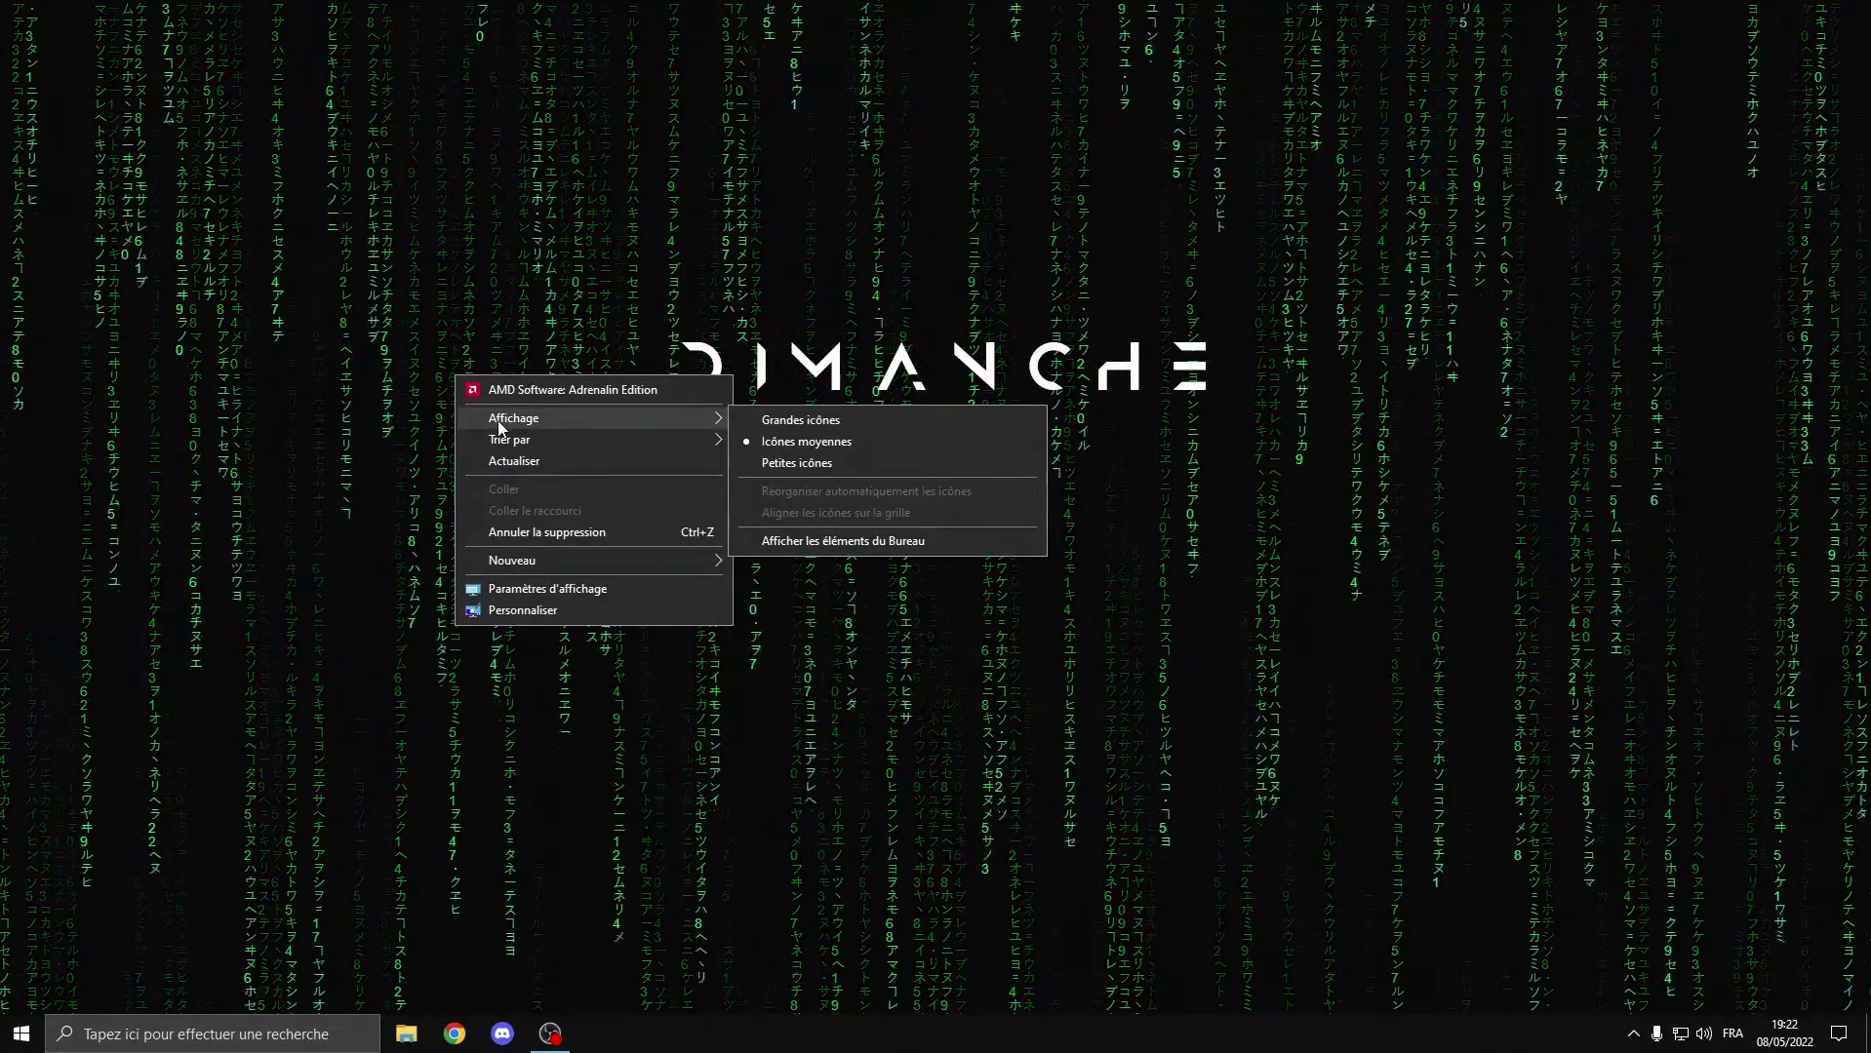
{"action": "right_click", "coordinate": [454, 294]}
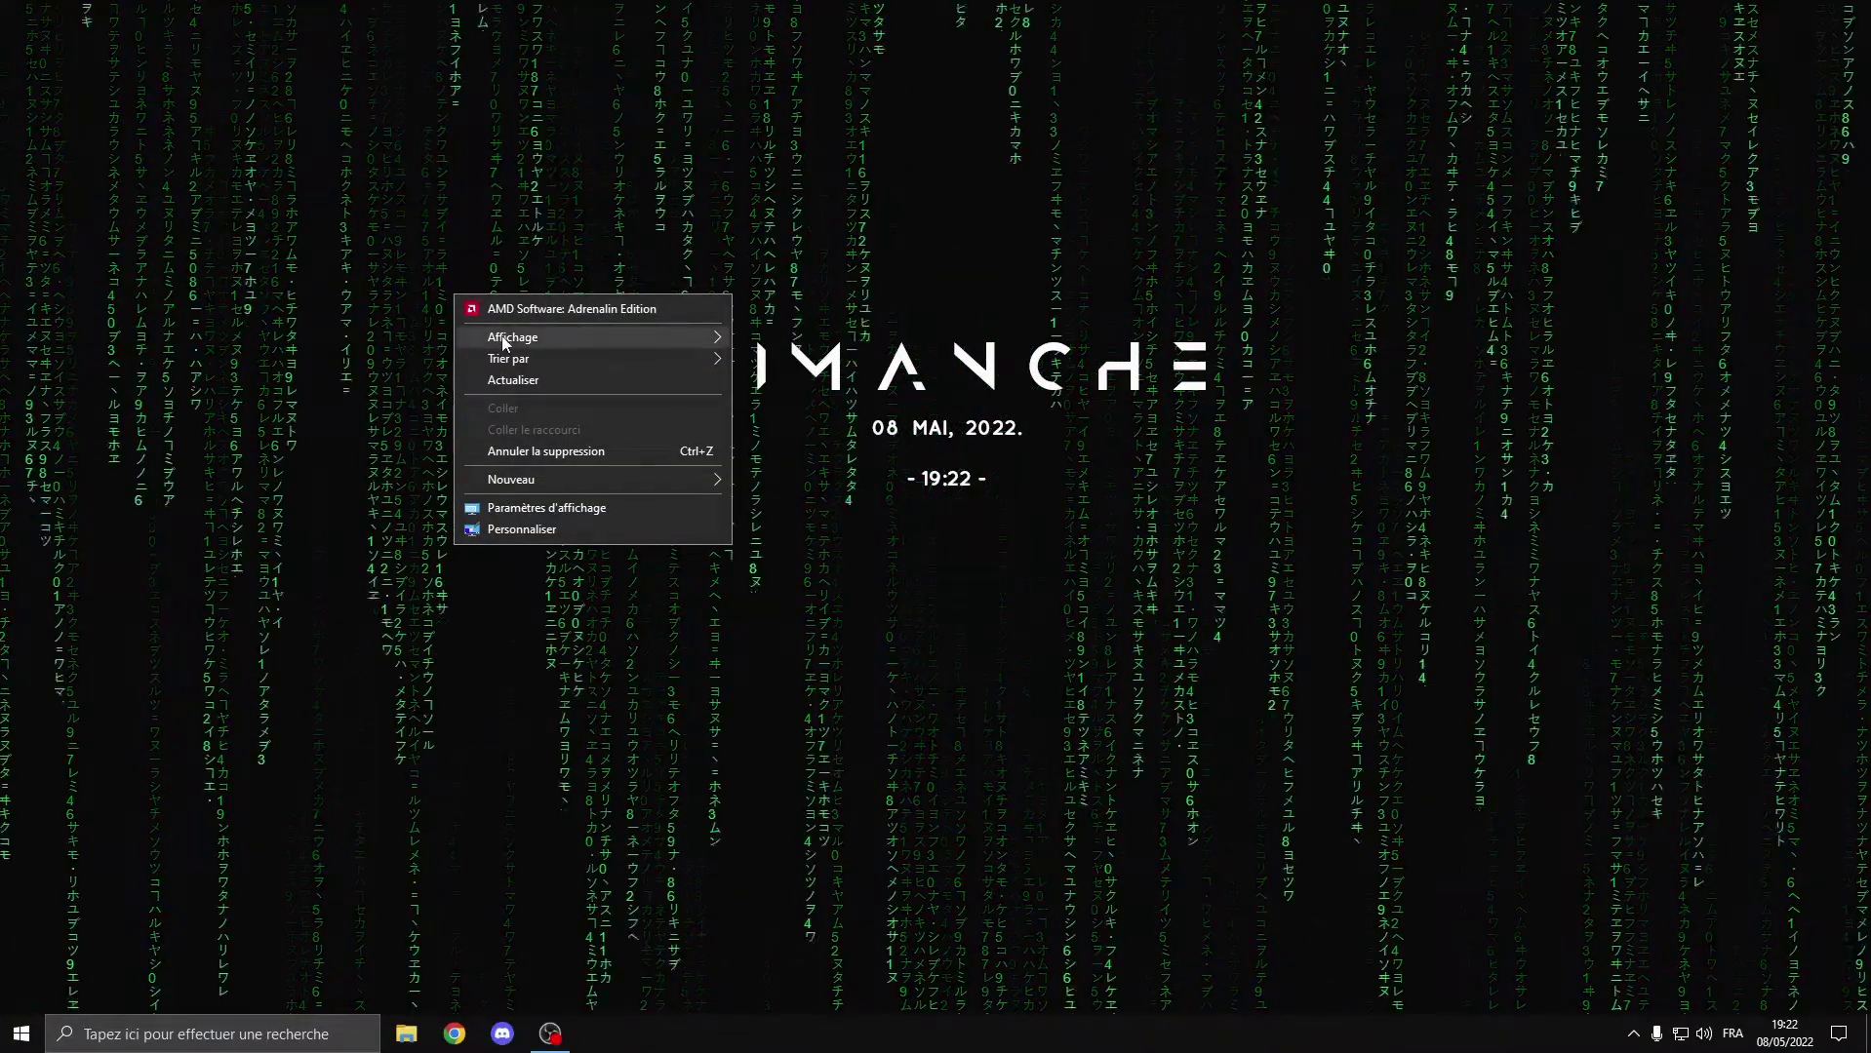
{"action": "mouse_move", "coordinate": [502, 337]}
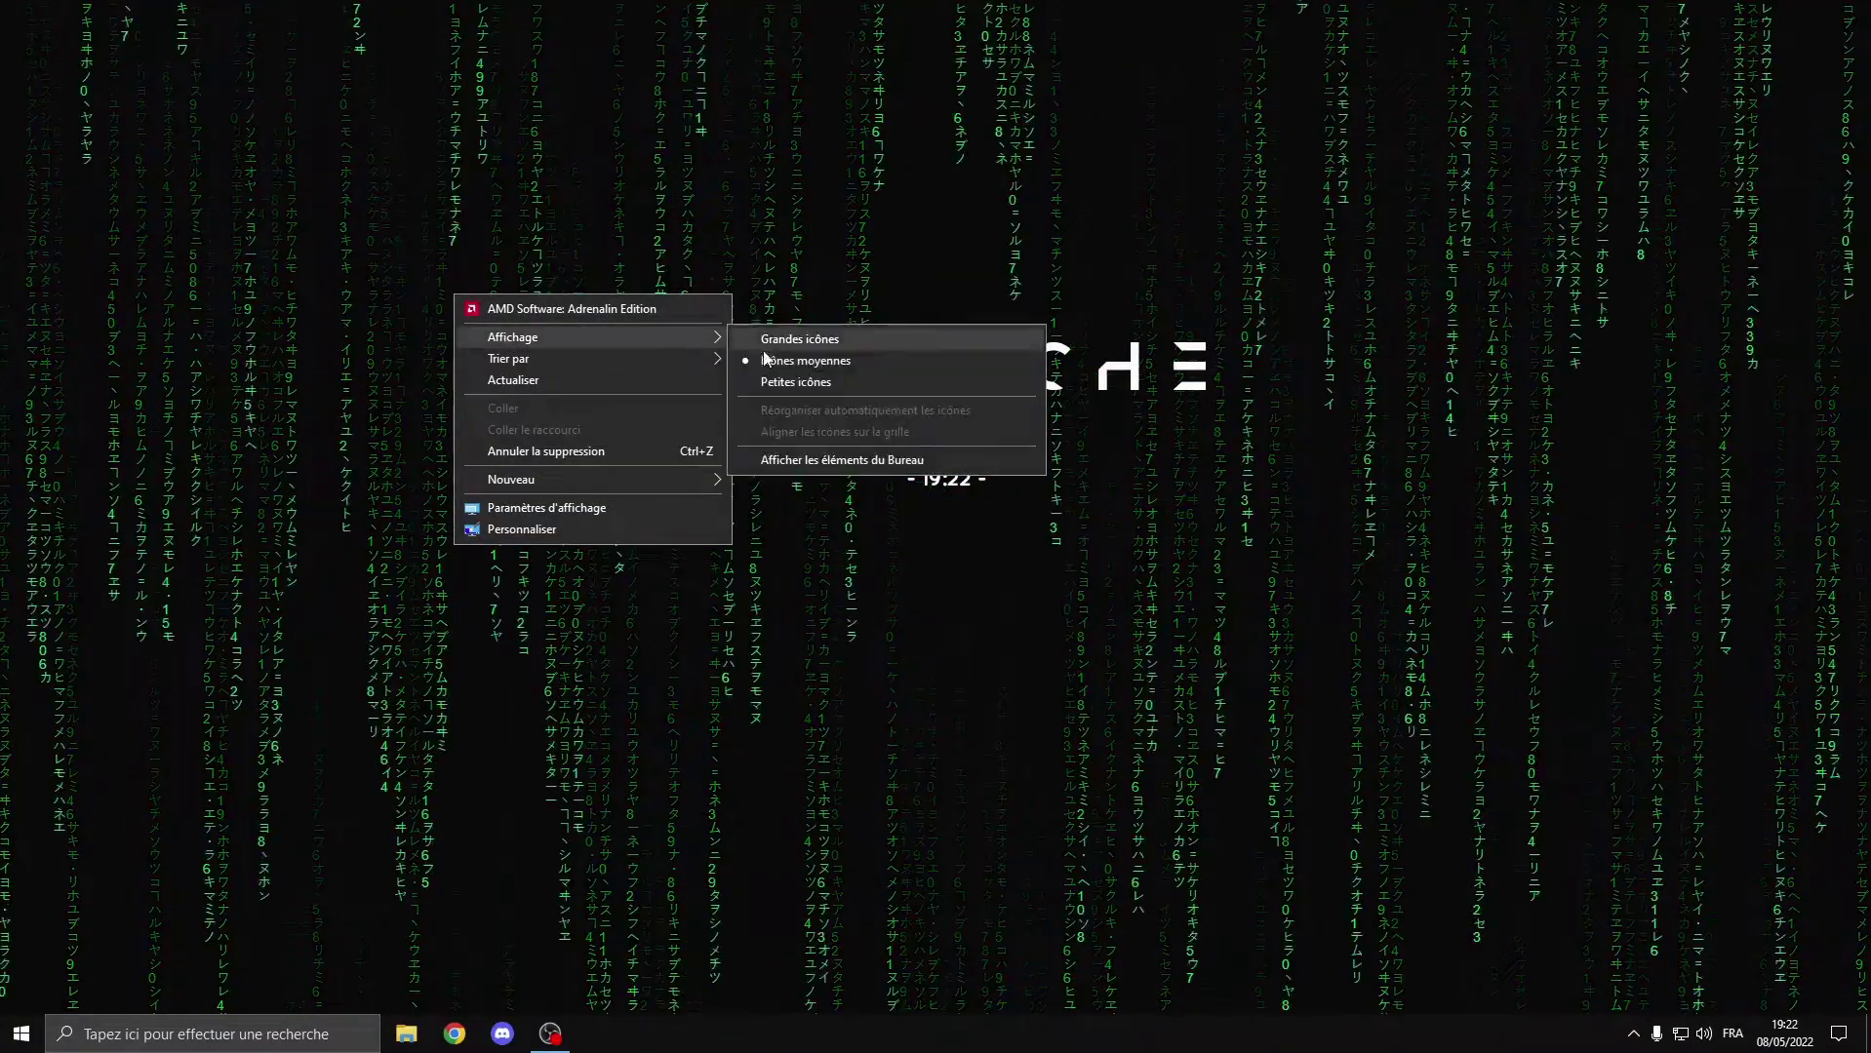
{"action": "left_click", "coordinate": [854, 459]}
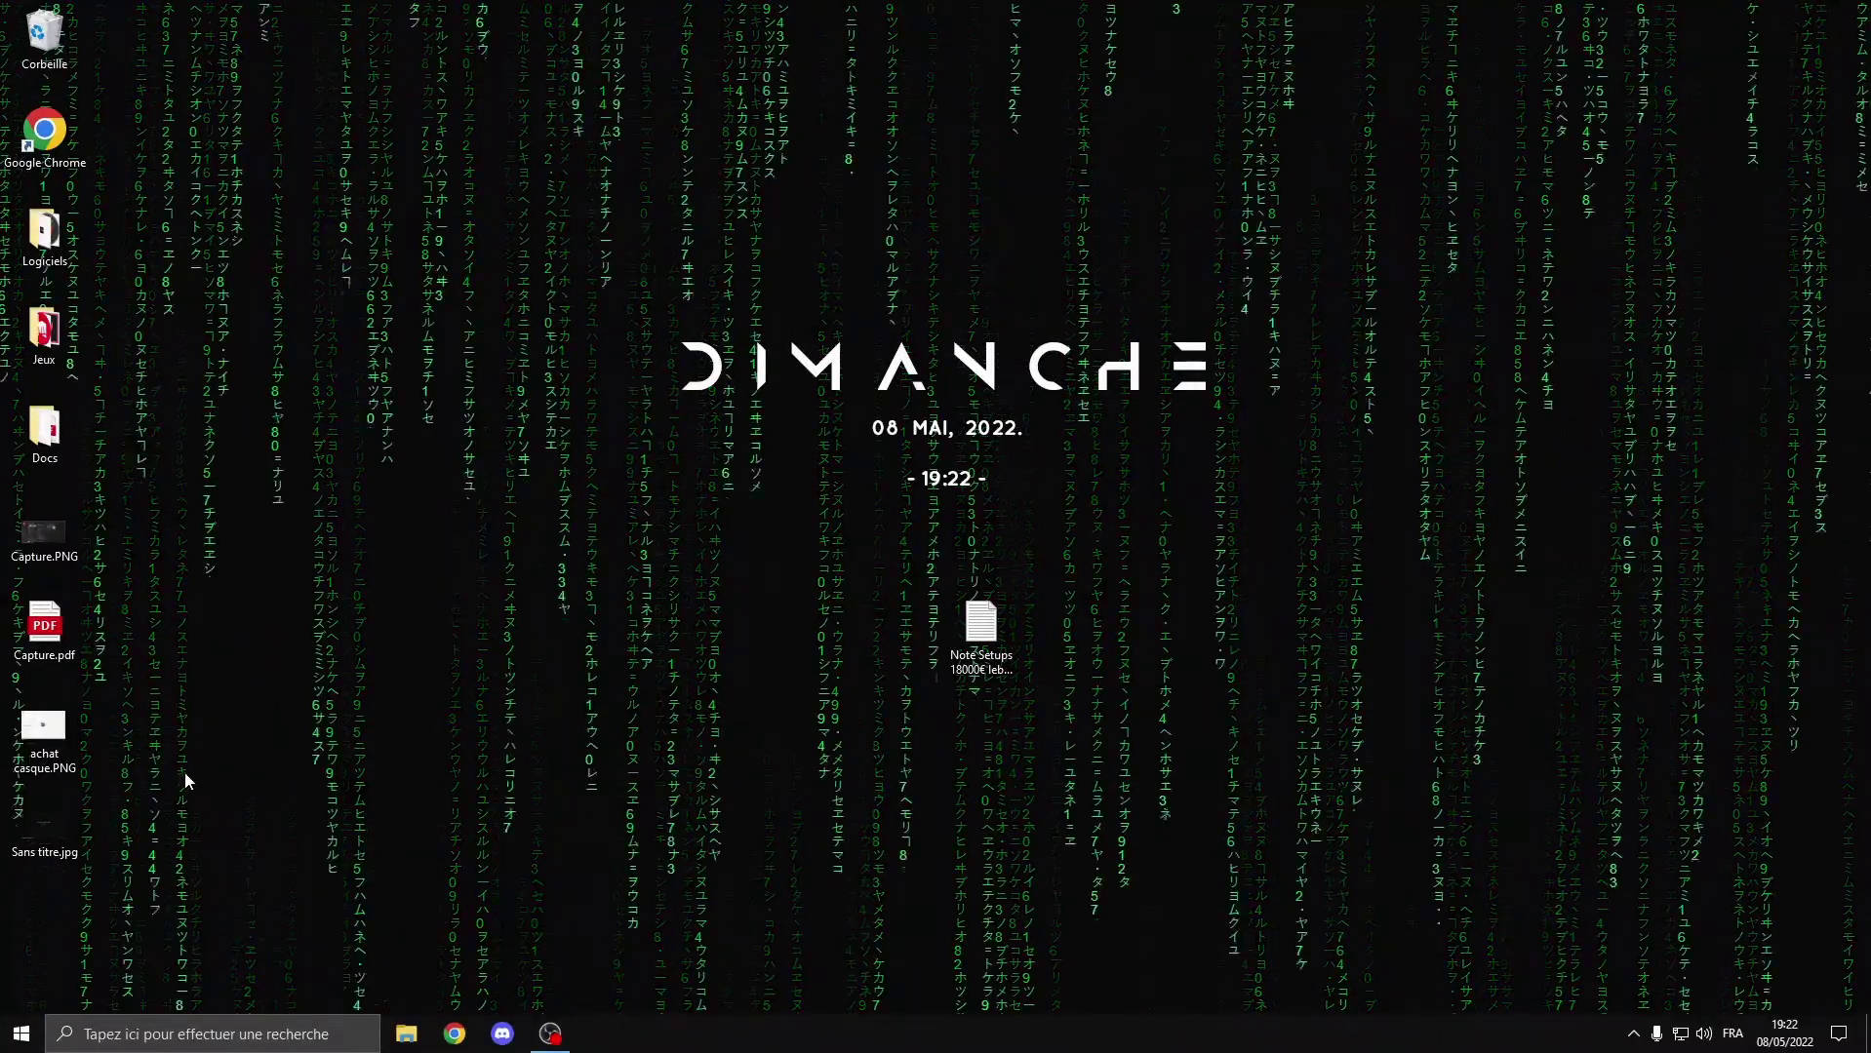
- View the saved Sans titre.jpg in Photos and return its icon to the desktop's icon column
{"action": "left_click_drag", "start_coordinate": [66, 858], "coordinate": [554, 501]}
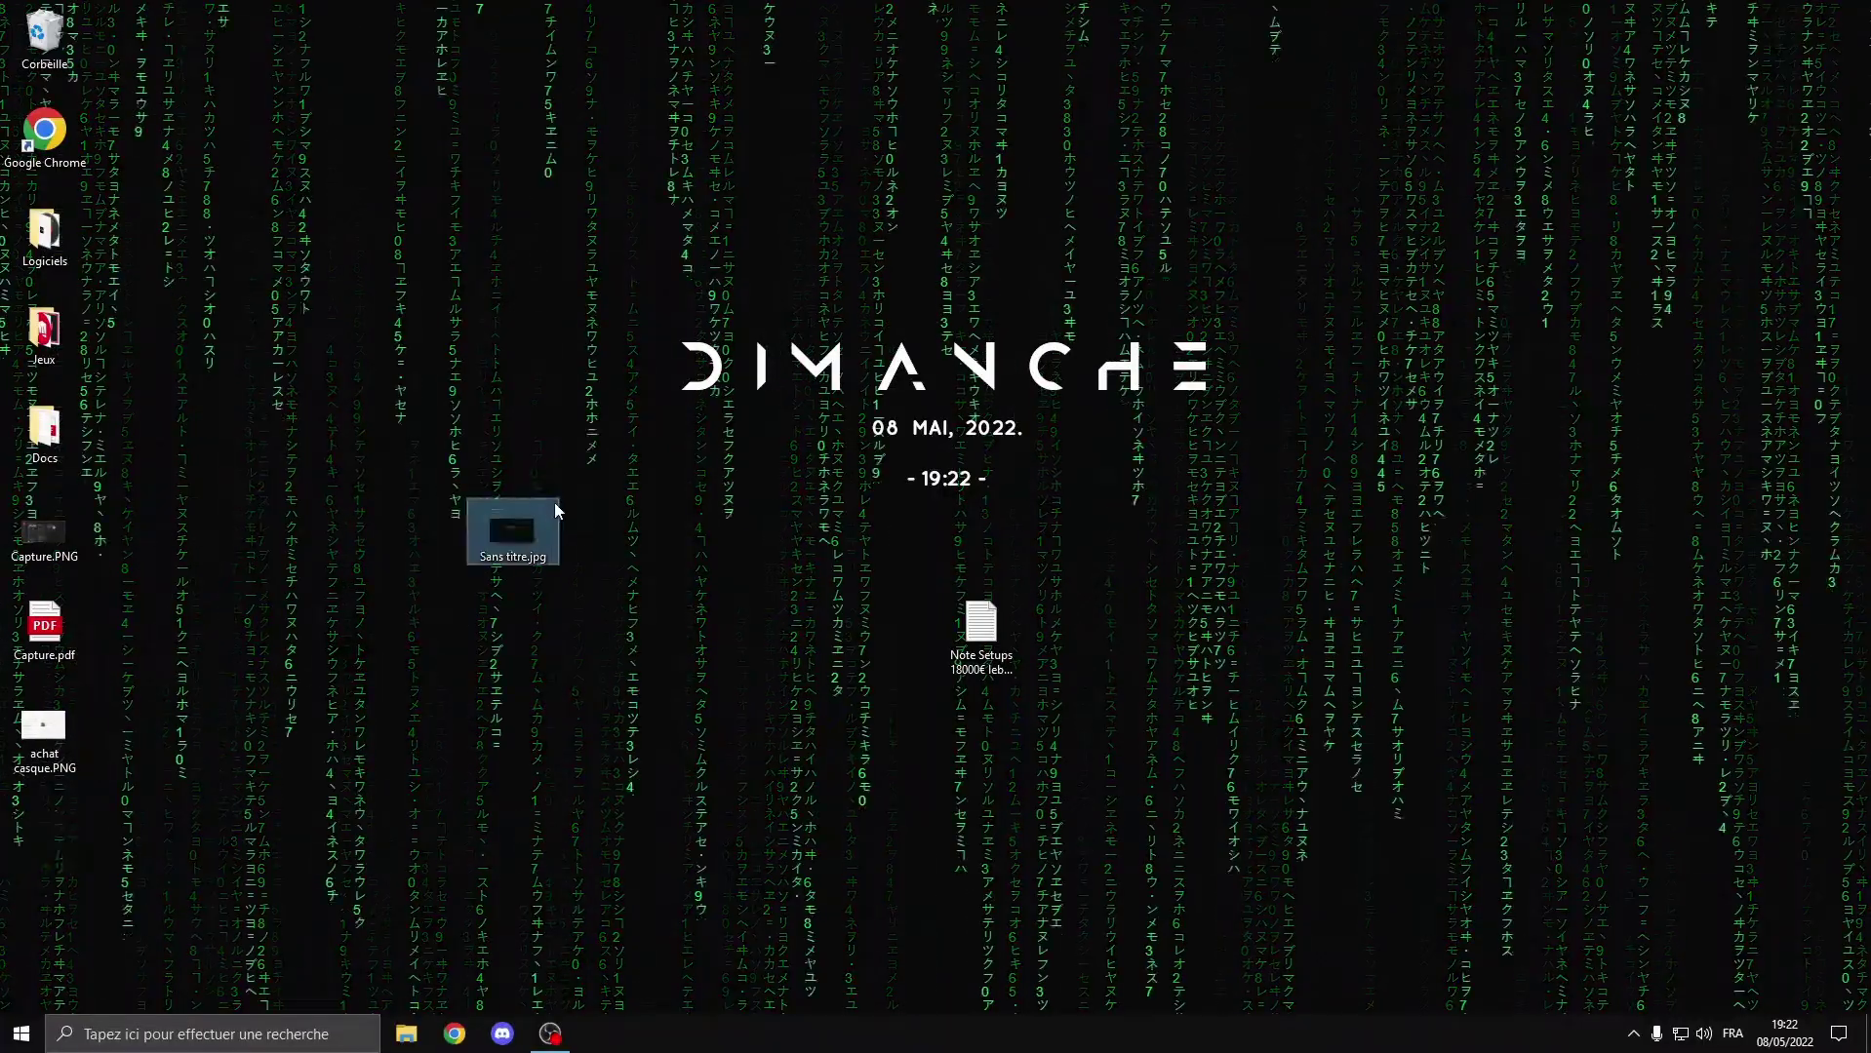
{"action": "double_click", "coordinate": [514, 528]}
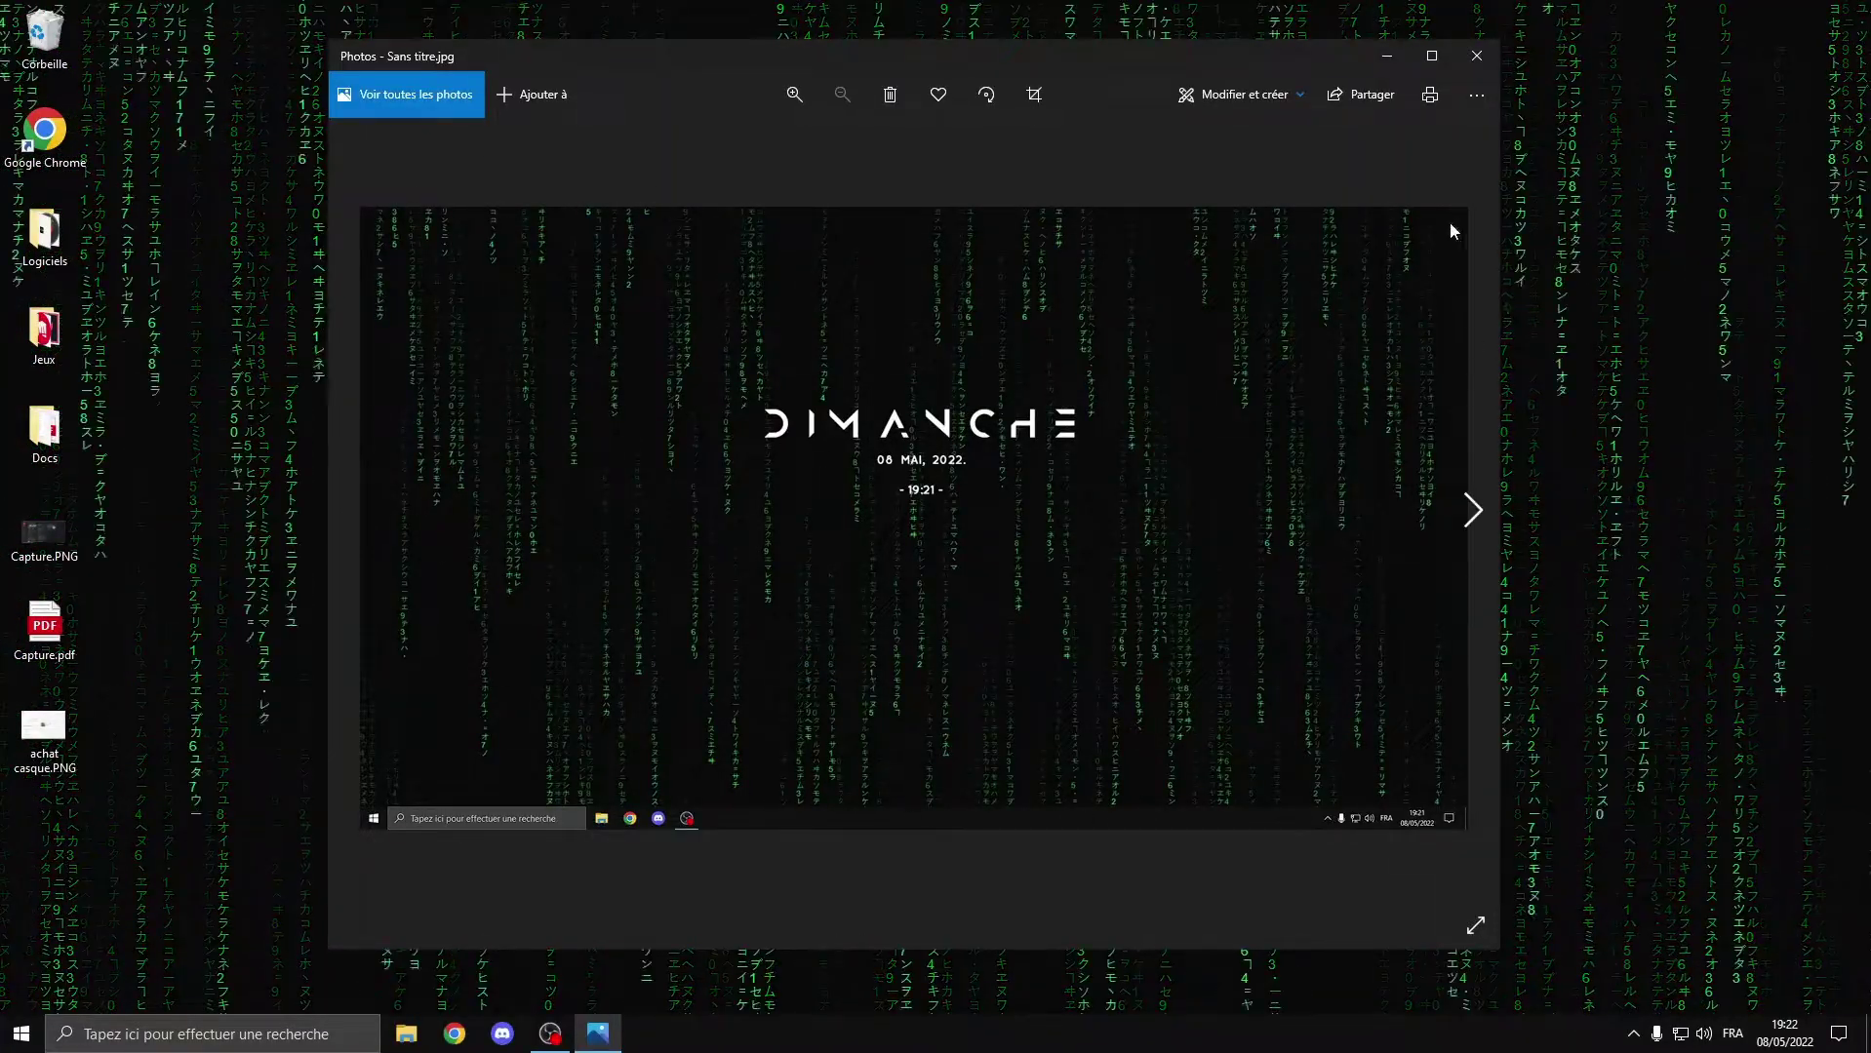
{"action": "left_click", "coordinate": [1475, 56]}
{"action": "left_click_drag", "start_coordinate": [516, 560], "coordinate": [46, 825]}
- Hide all the desktop icons again
{"action": "left_click", "coordinate": [422, 544]}
{"action": "right_click", "coordinate": [493, 554]}
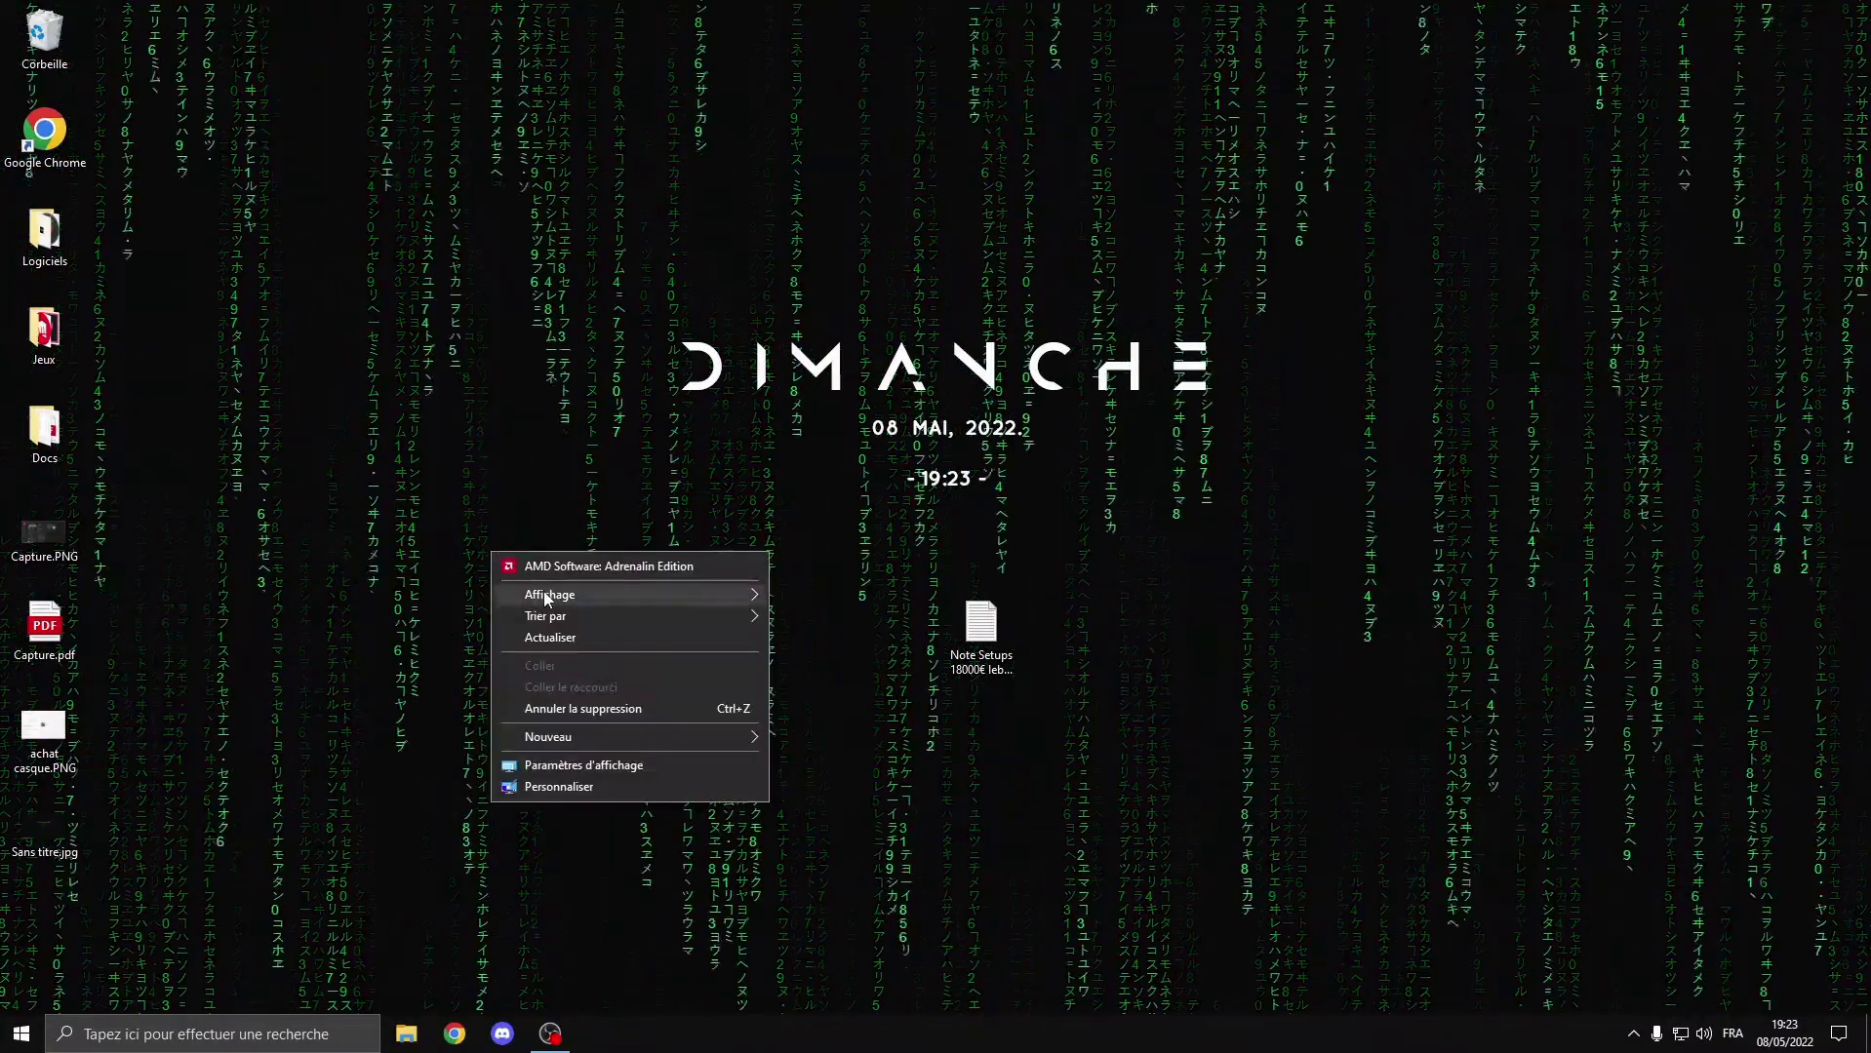
{"action": "mouse_move", "coordinate": [663, 603]}
{"action": "left_click", "coordinate": [858, 717]}
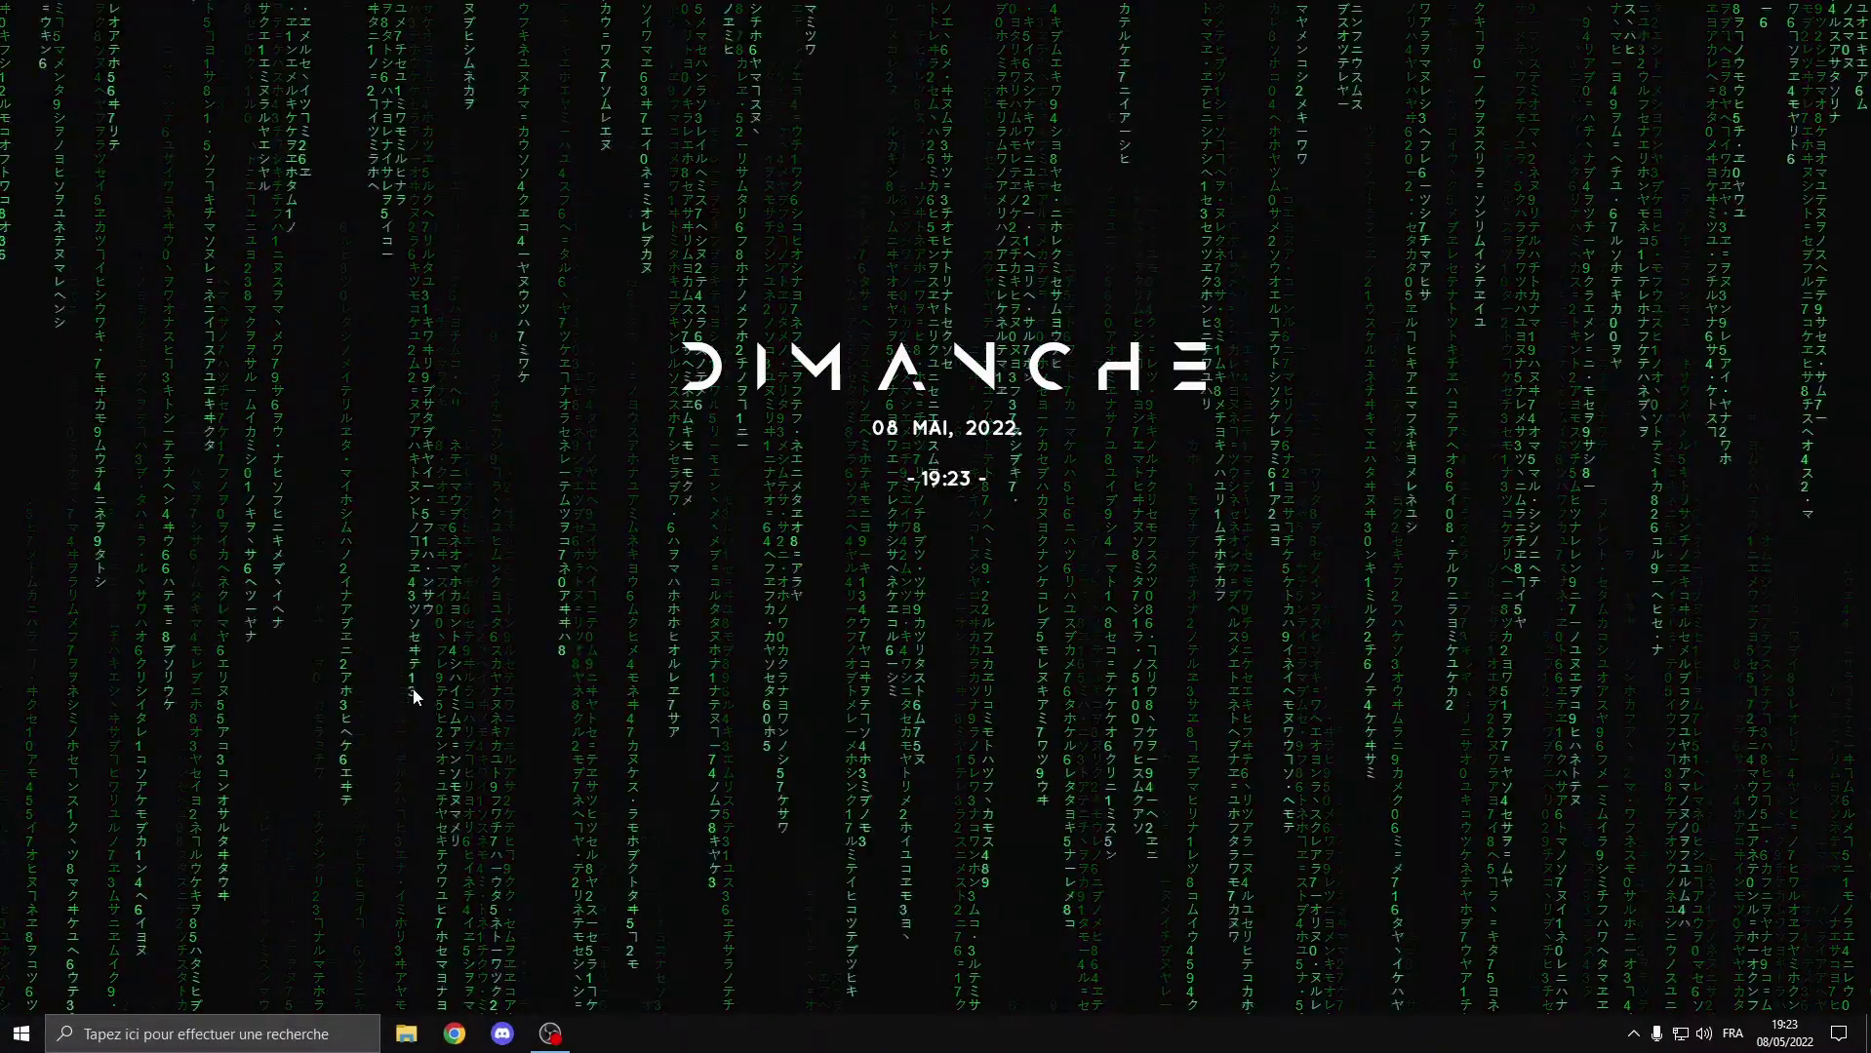
- Search Windows for "outil" and launch Outil Capture d'écran
{"action": "left_click", "coordinate": [321, 1036]}
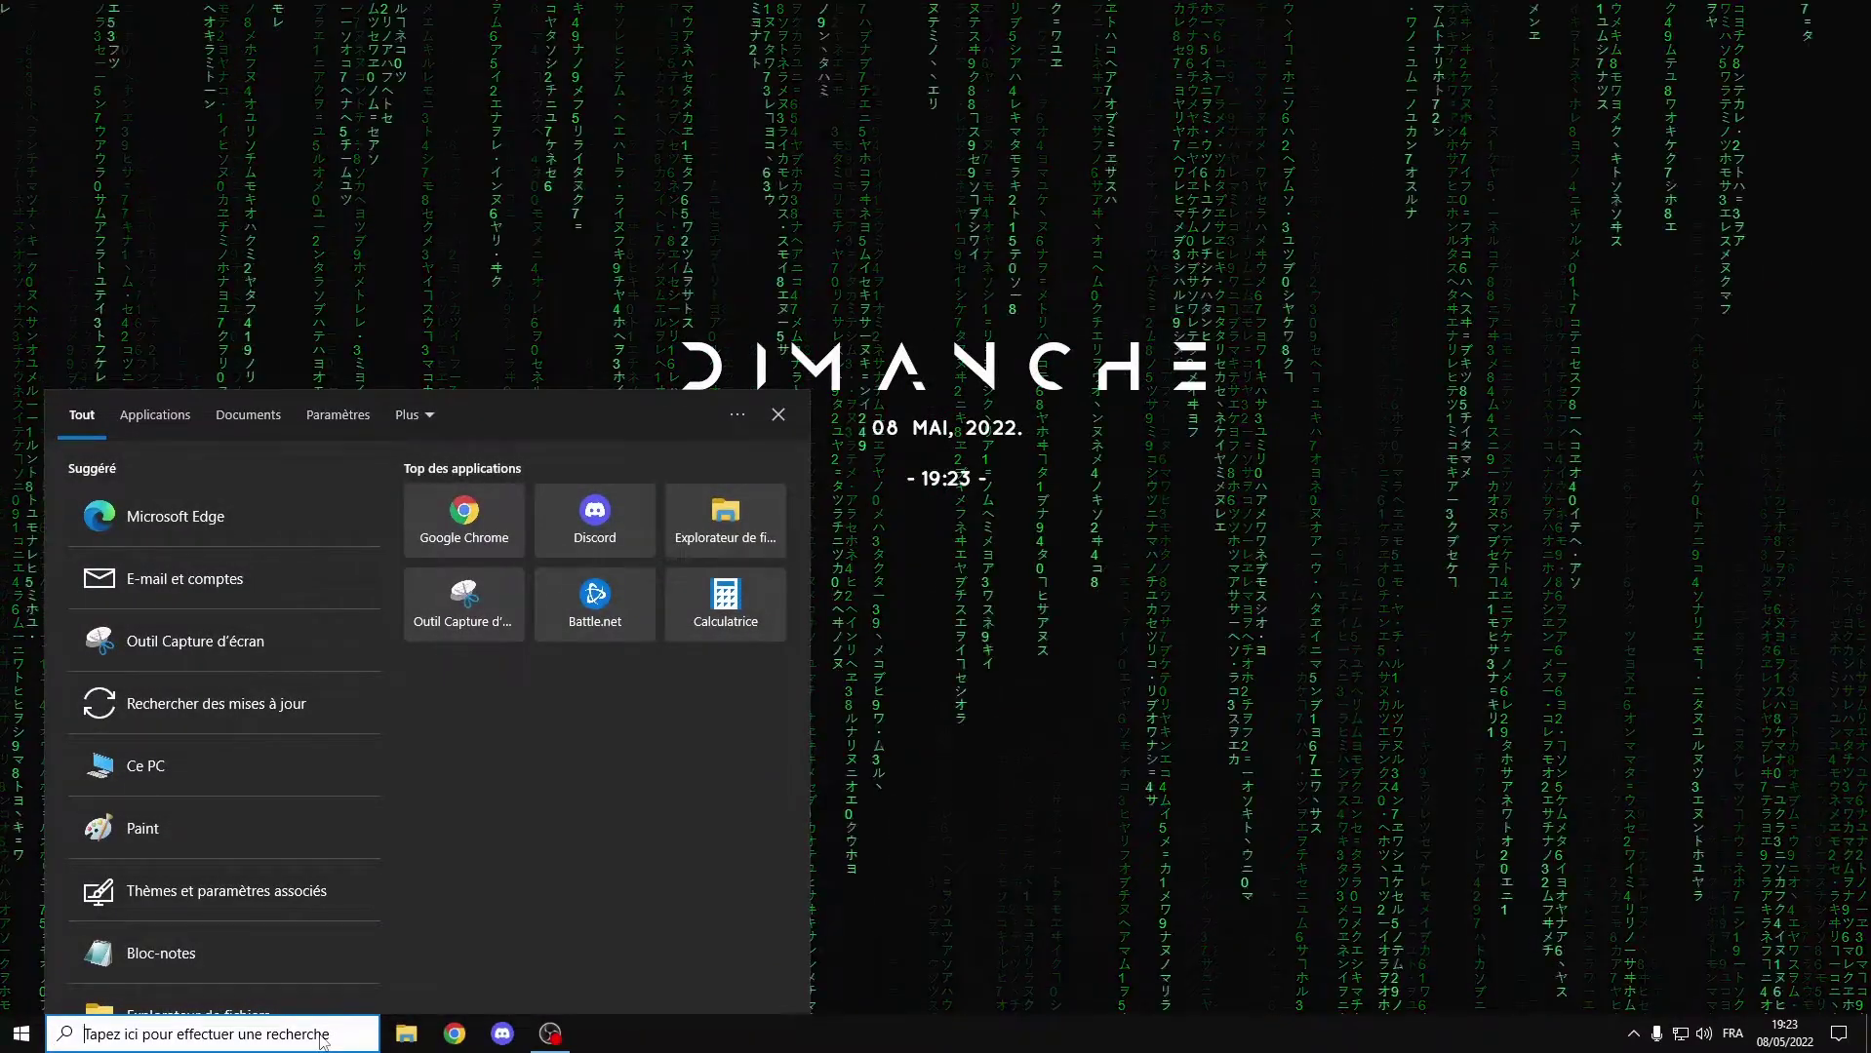
{"action": "left_click", "coordinate": [186, 363]}
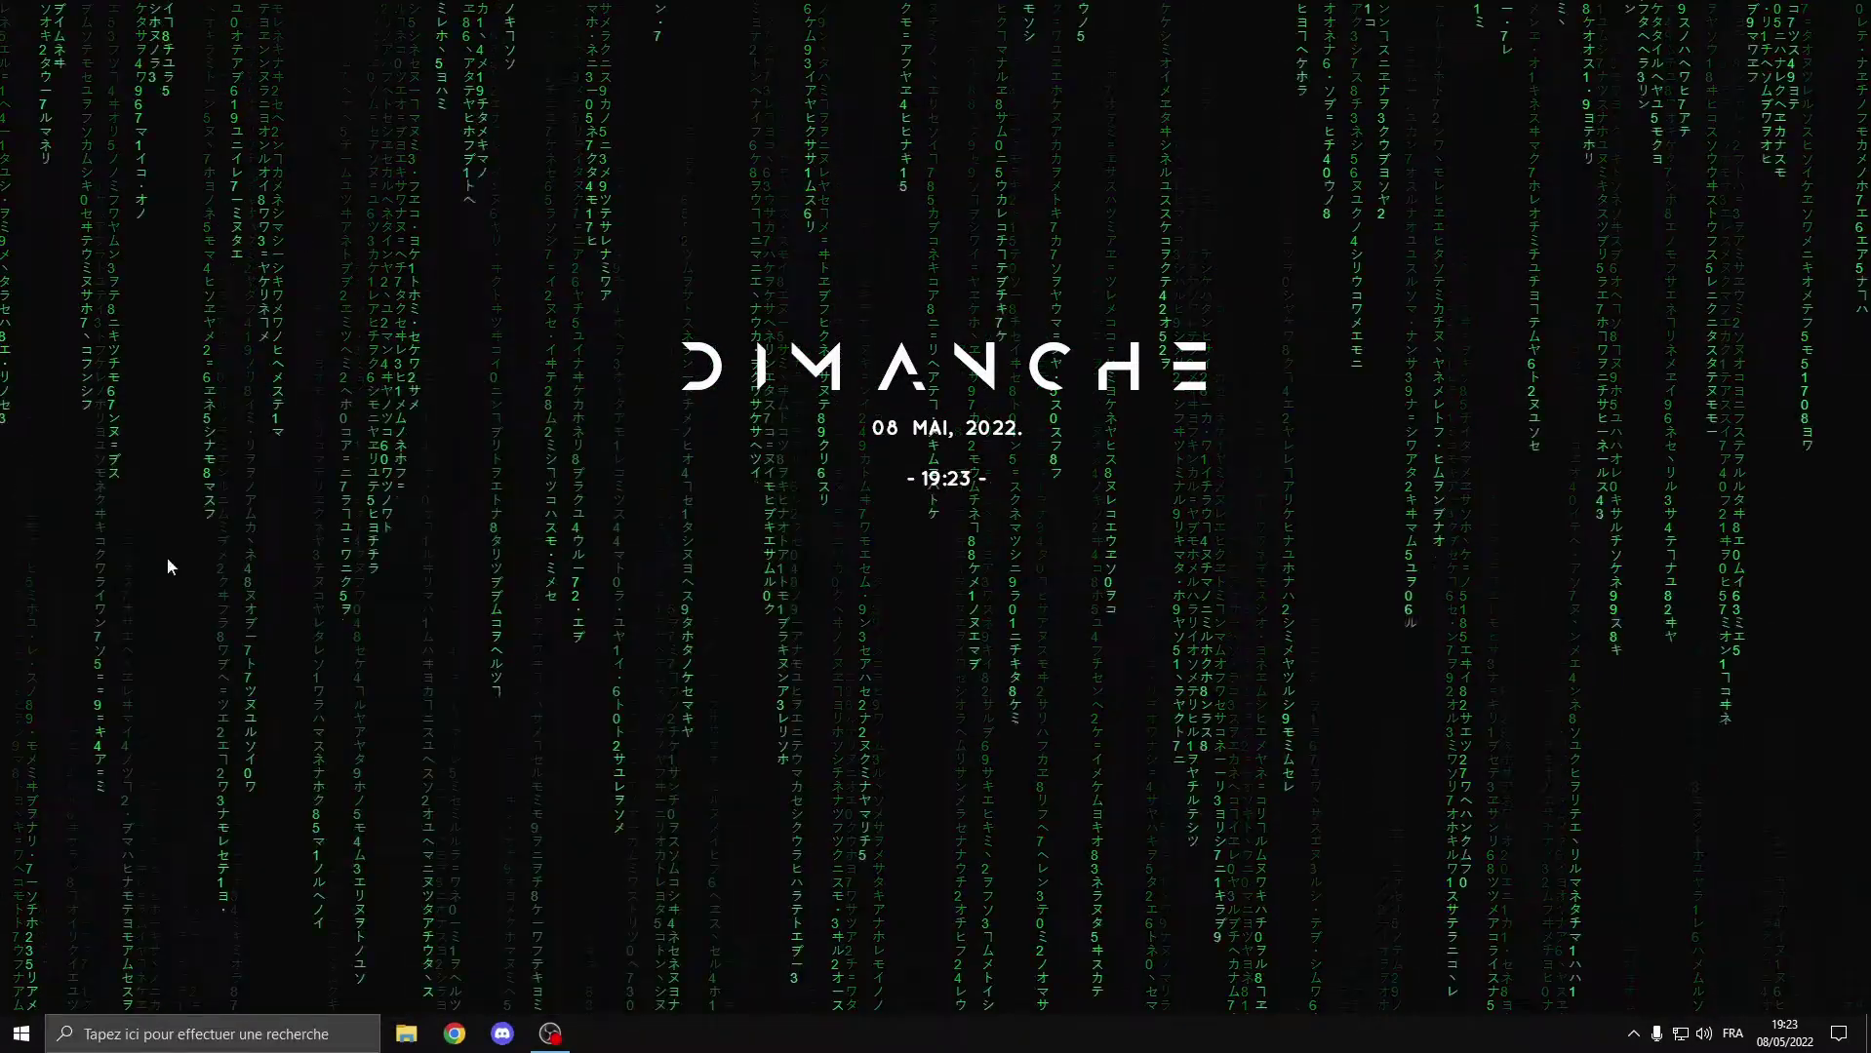
{"action": "left_click", "coordinate": [21, 1038]}
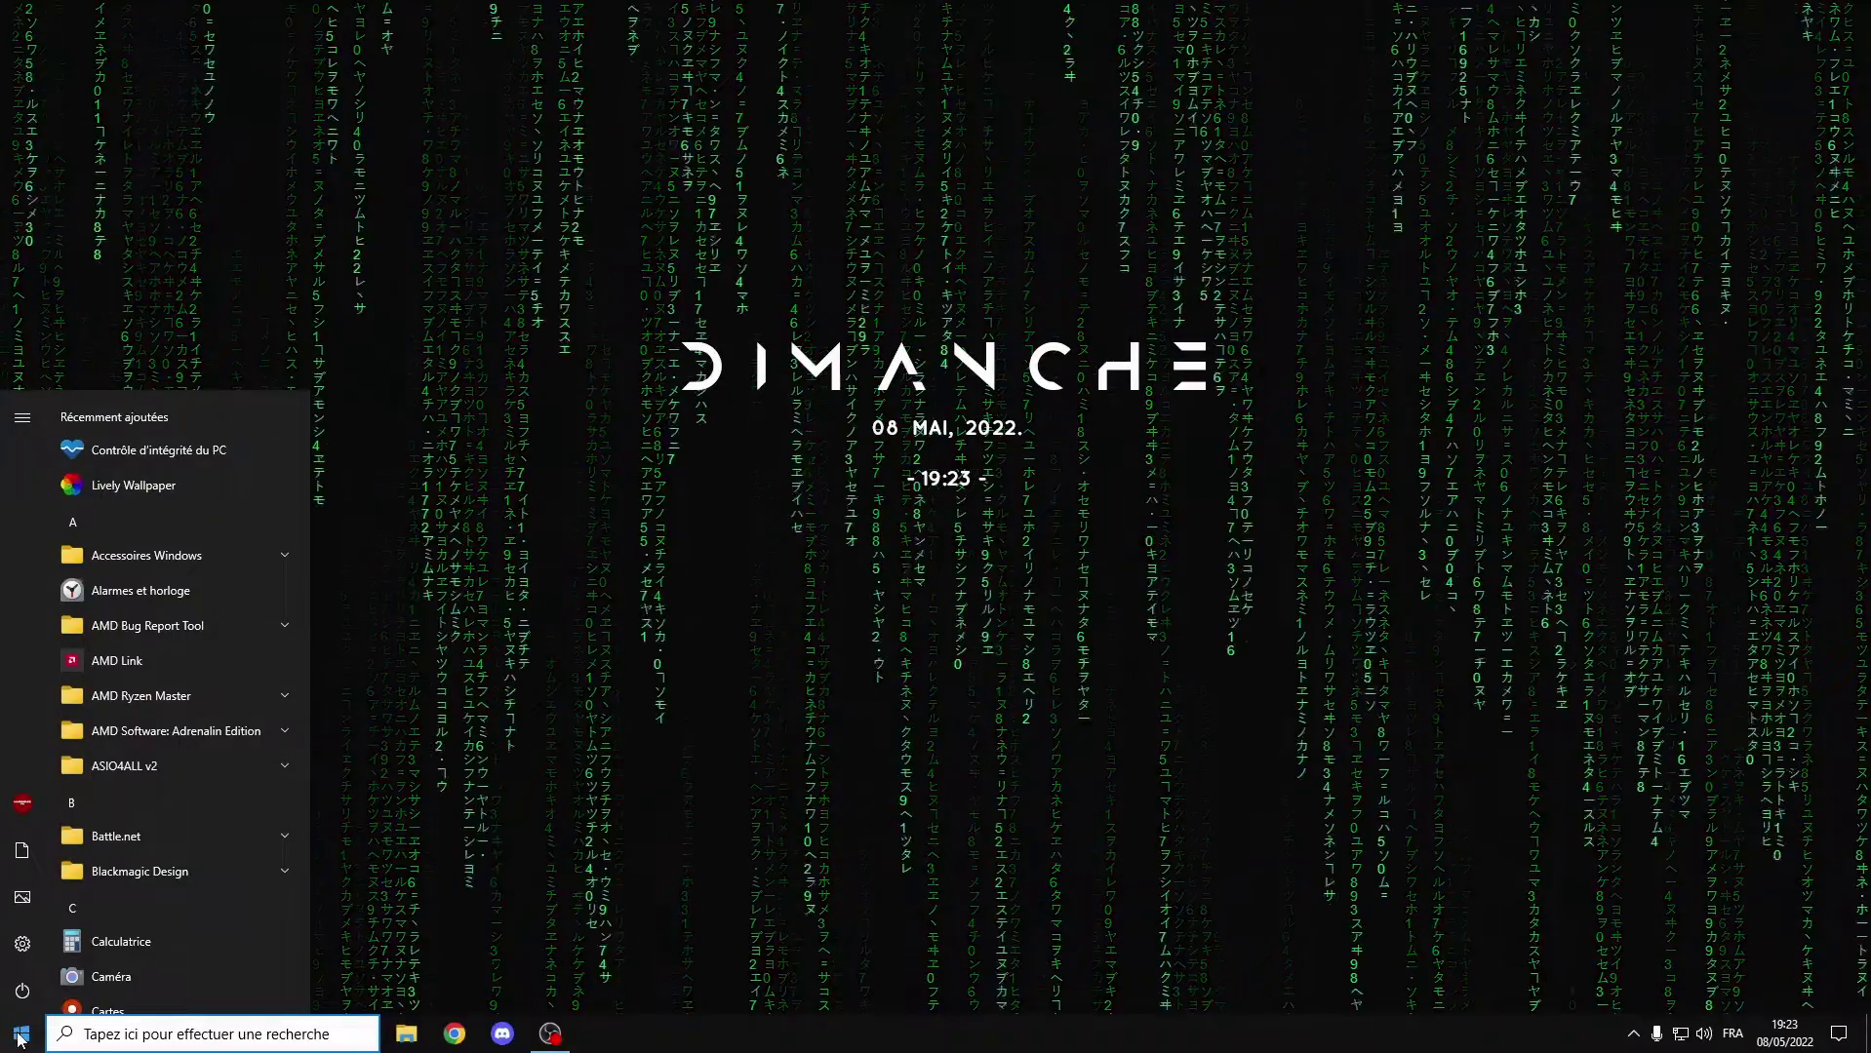
{"action": "type", "text": "outil"}
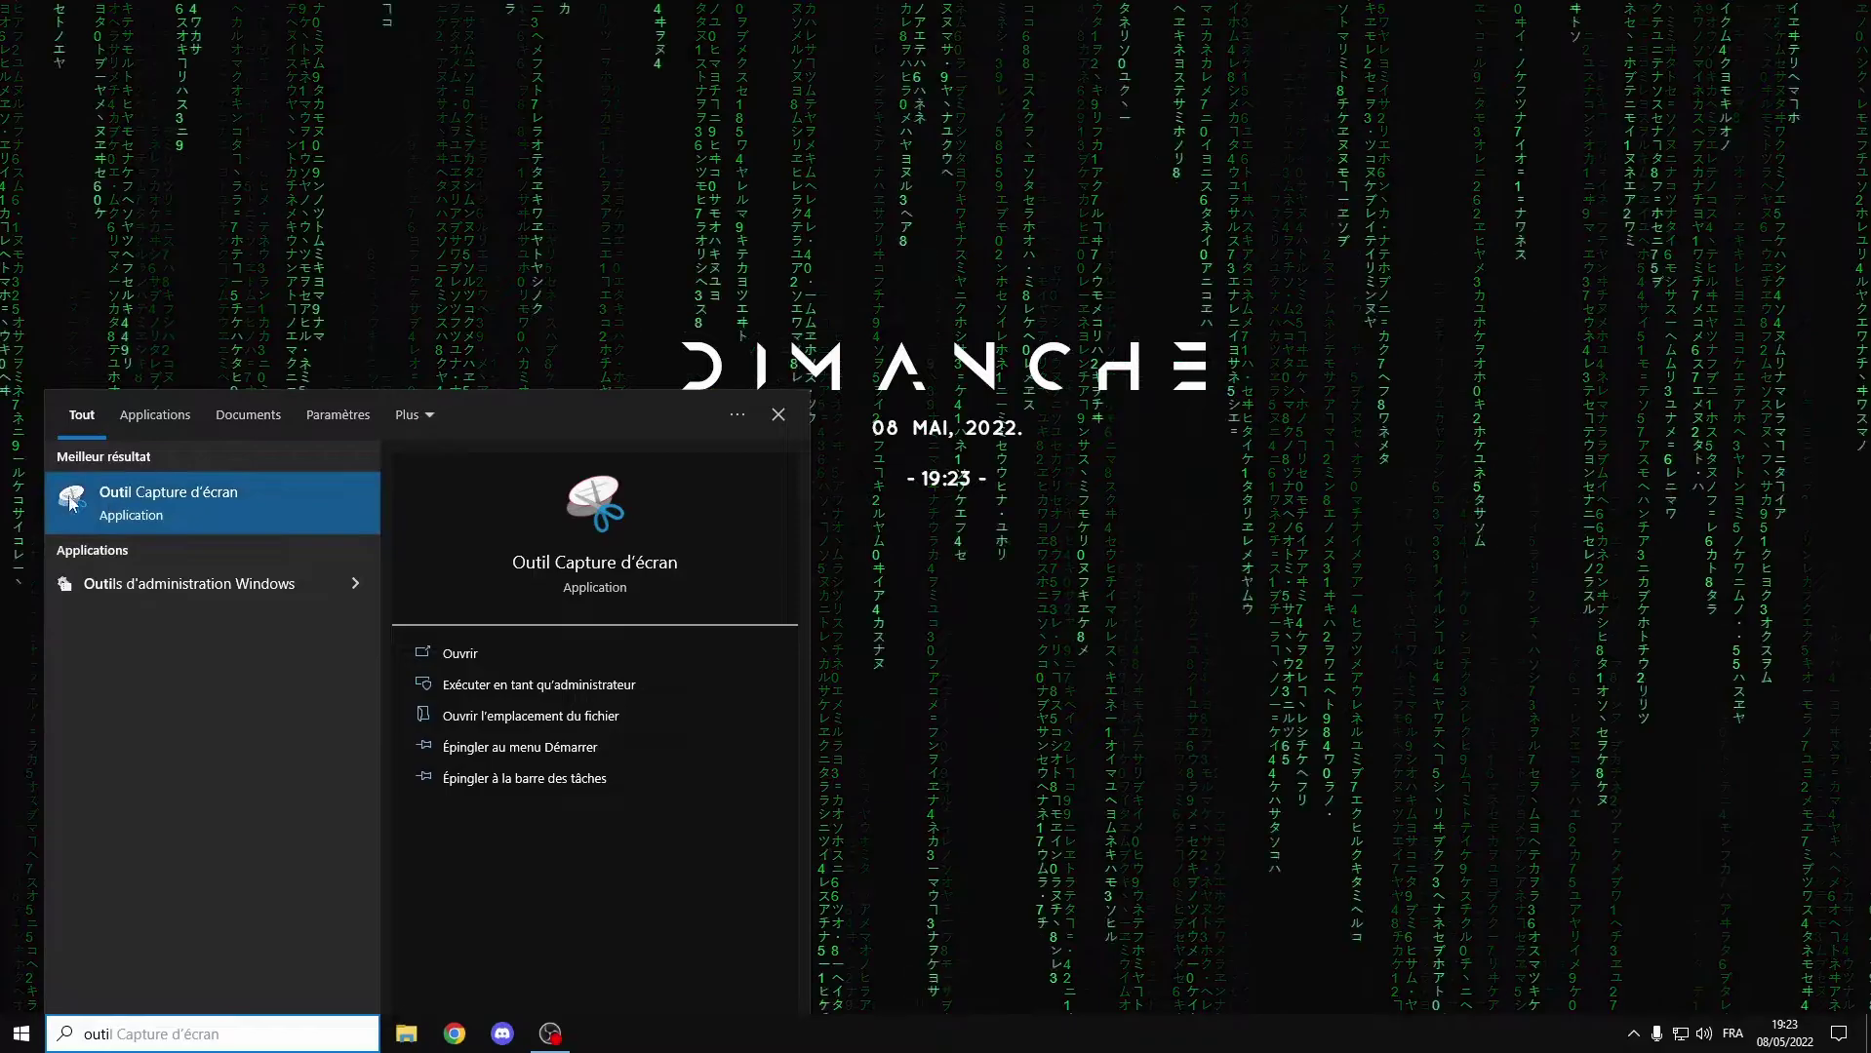
{"action": "left_click", "coordinate": [100, 504]}
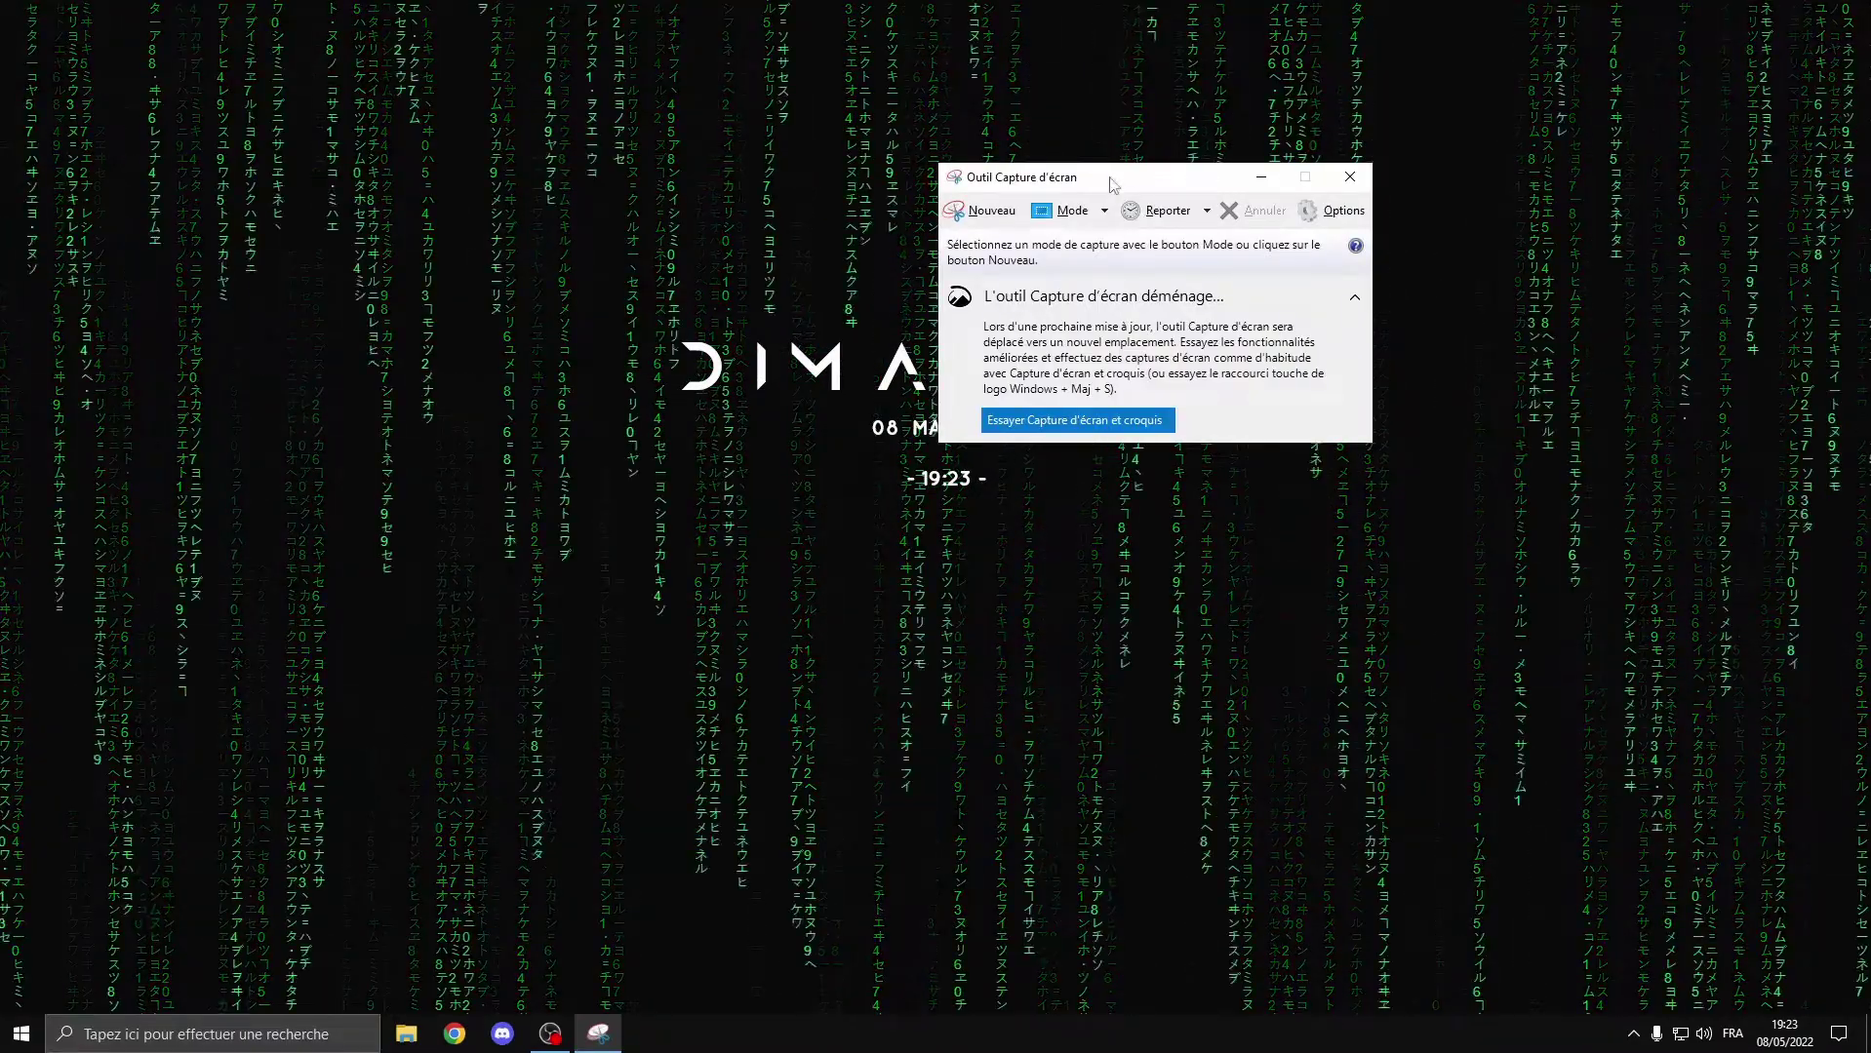
- Start a new capture and snip a rectangle from the desktop's upper-left corner to partway through the DIMANCHE title
{"action": "left_click_drag", "start_coordinate": [848, 223], "coordinate": [1310, 190]}
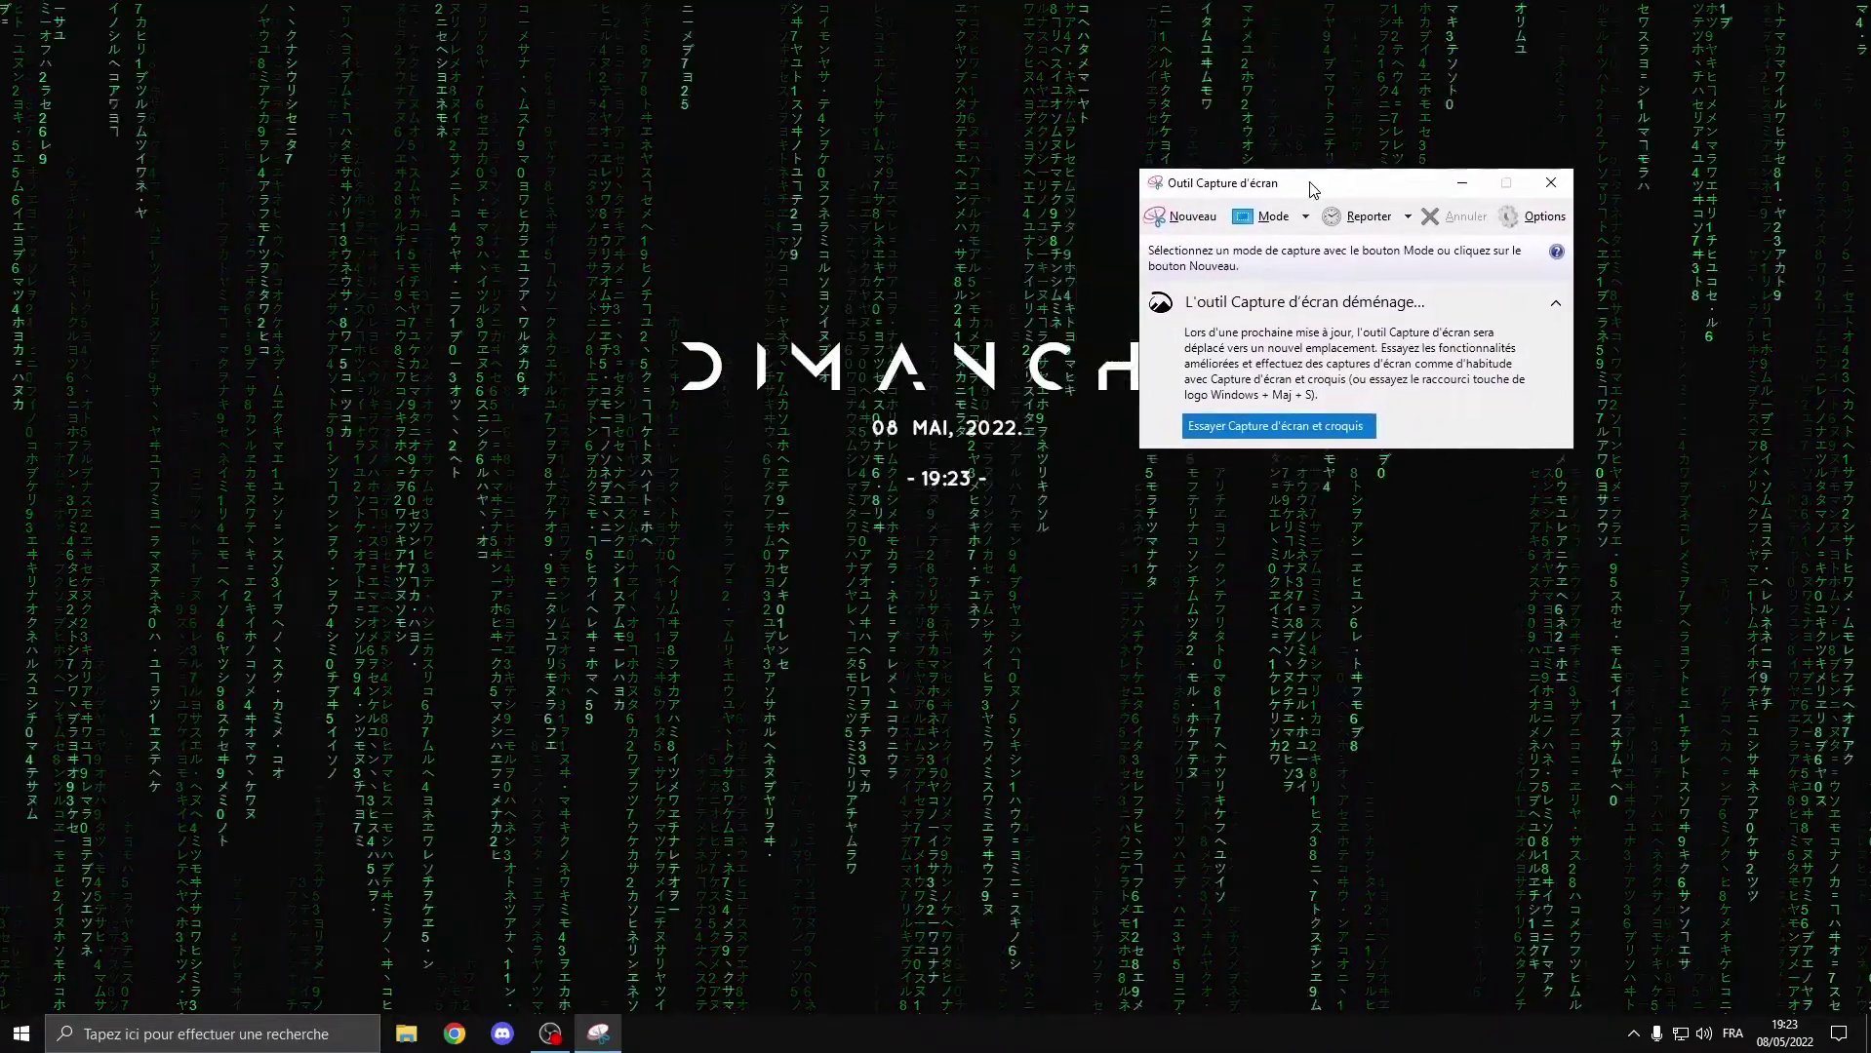
{"action": "left_click", "coordinate": [1182, 217]}
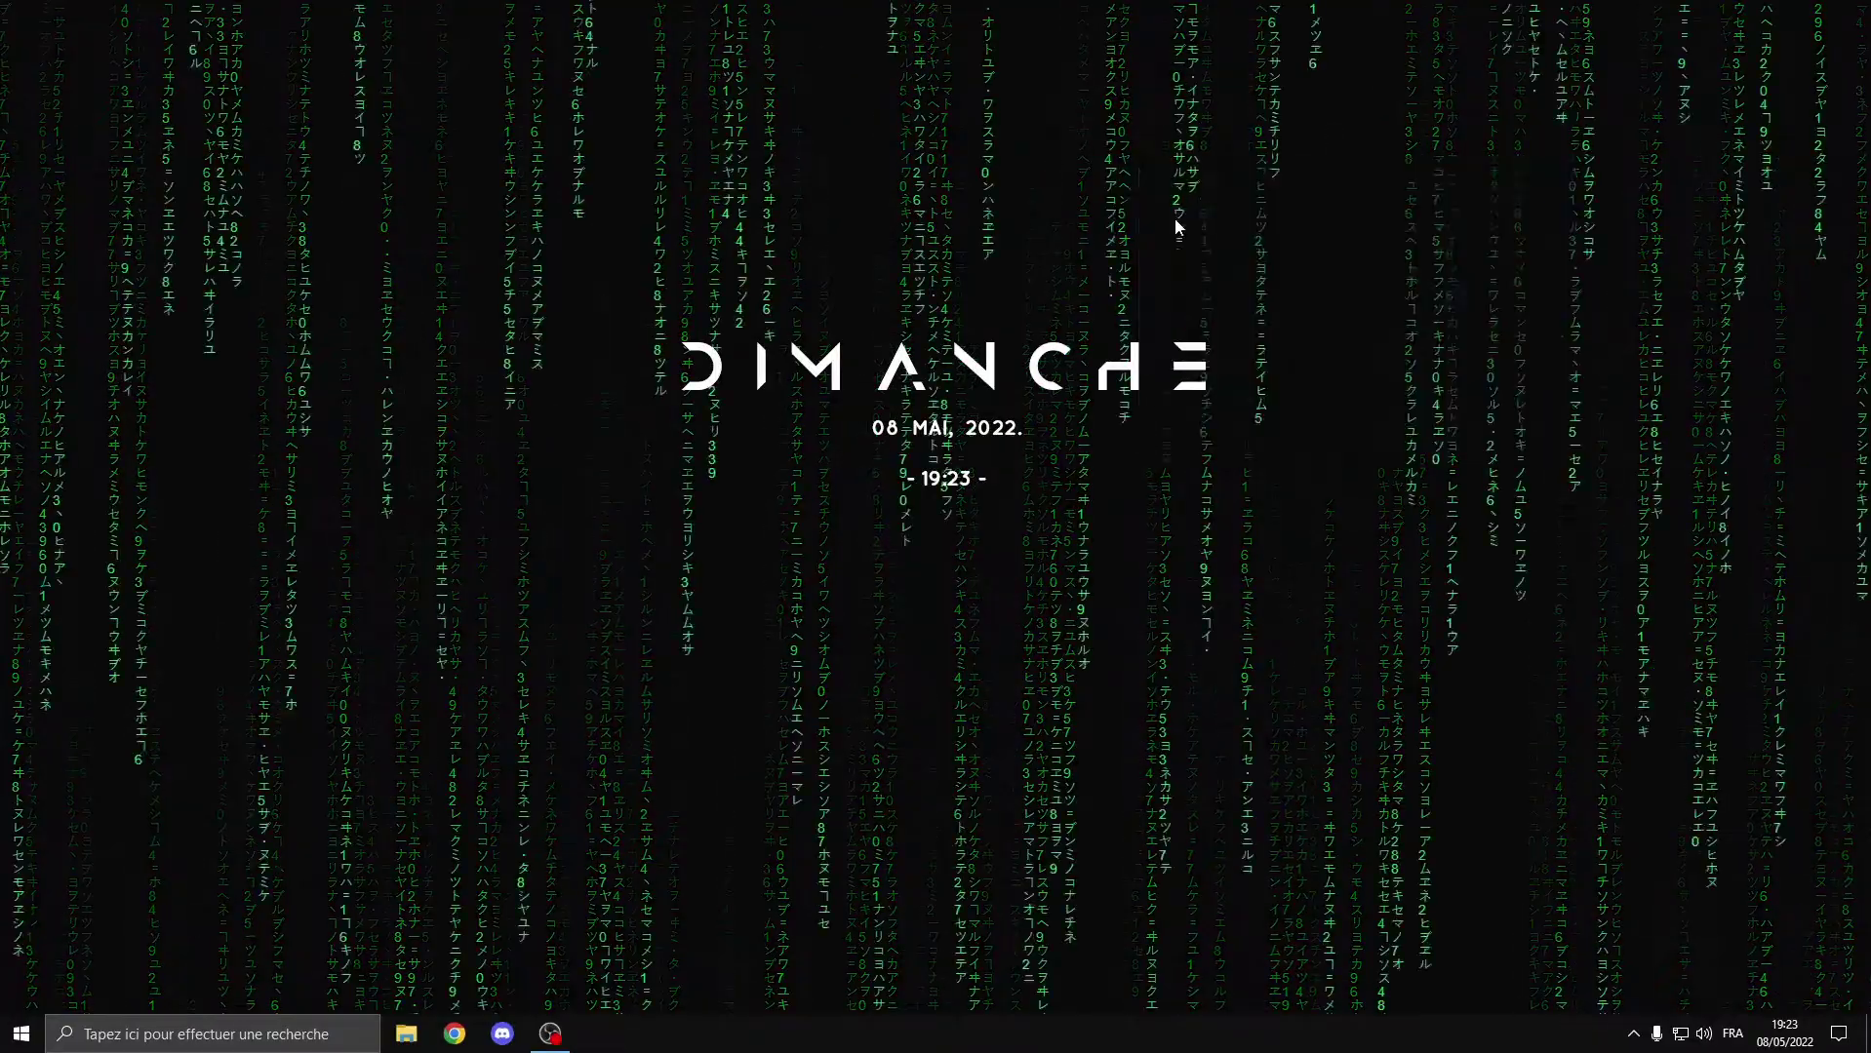
{"action": "left_click_drag", "start_coordinate": [1, 1], "coordinate": [777, 695]}
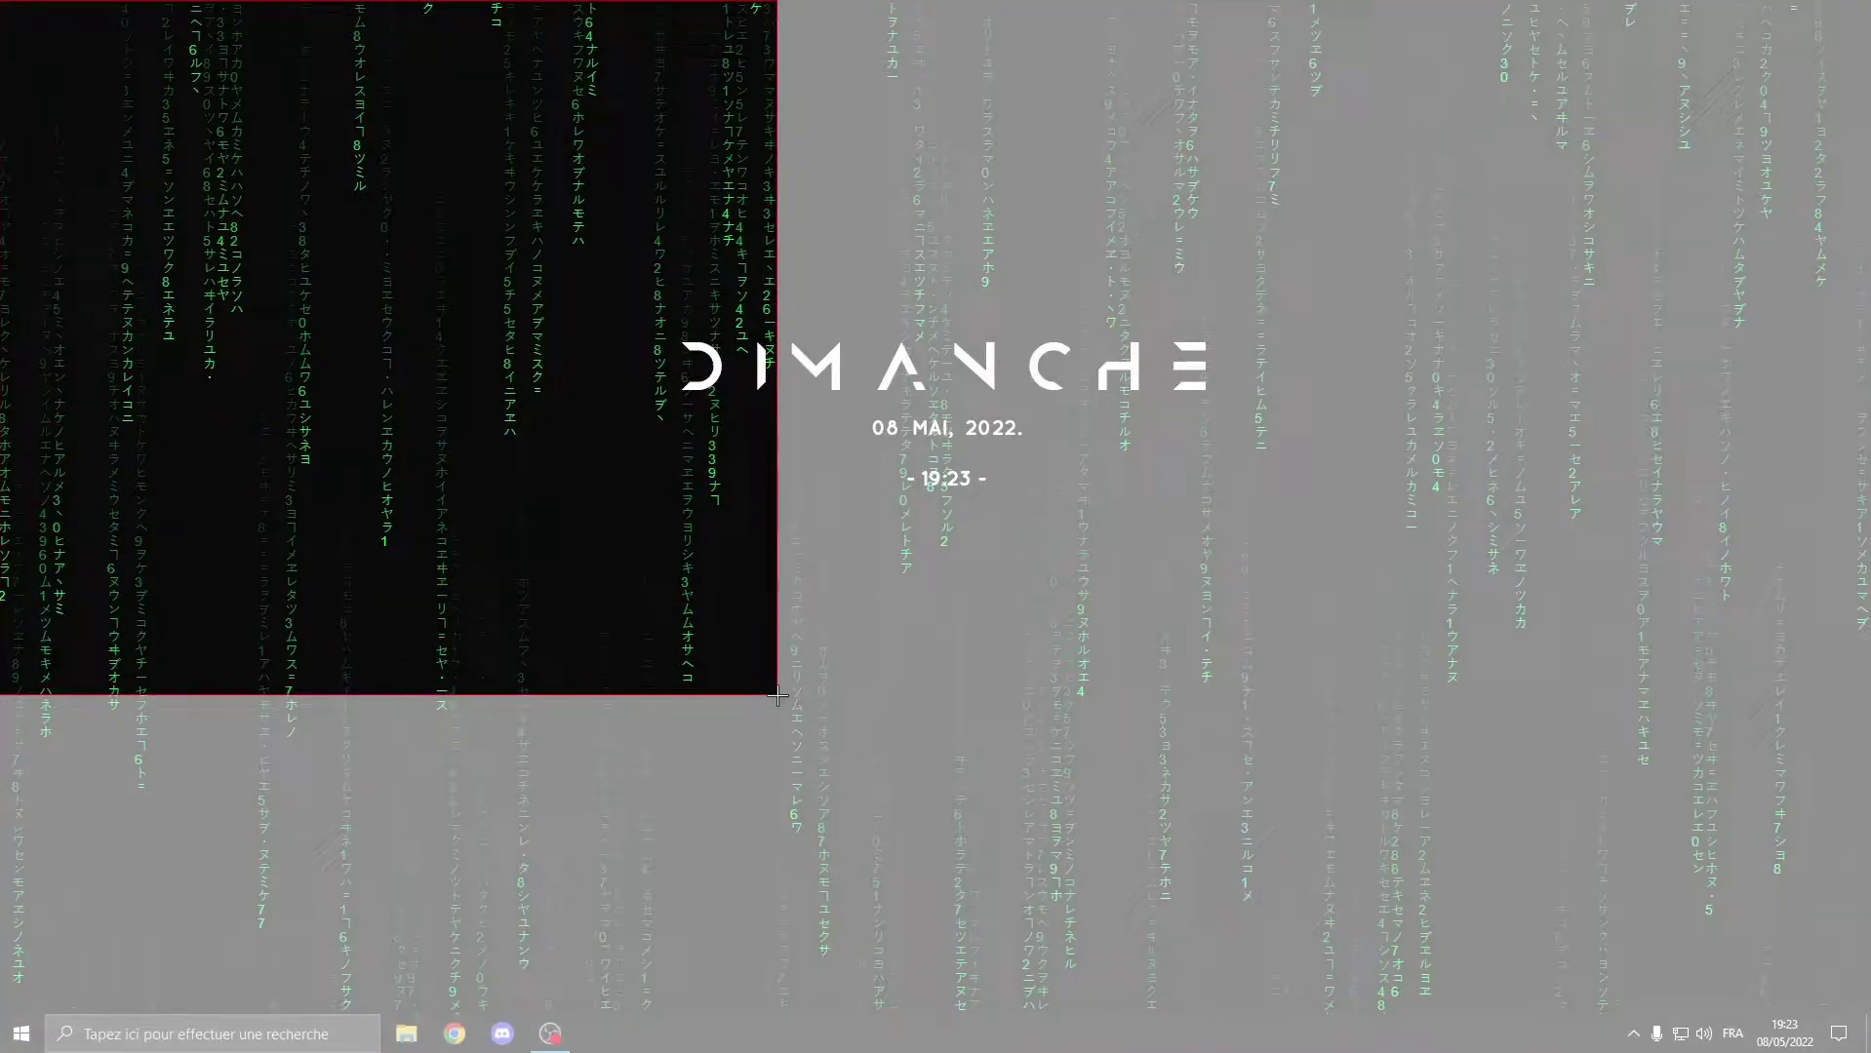
{"action": "left_click_drag", "start_coordinate": [778, 695], "coordinate": [780, 741]}
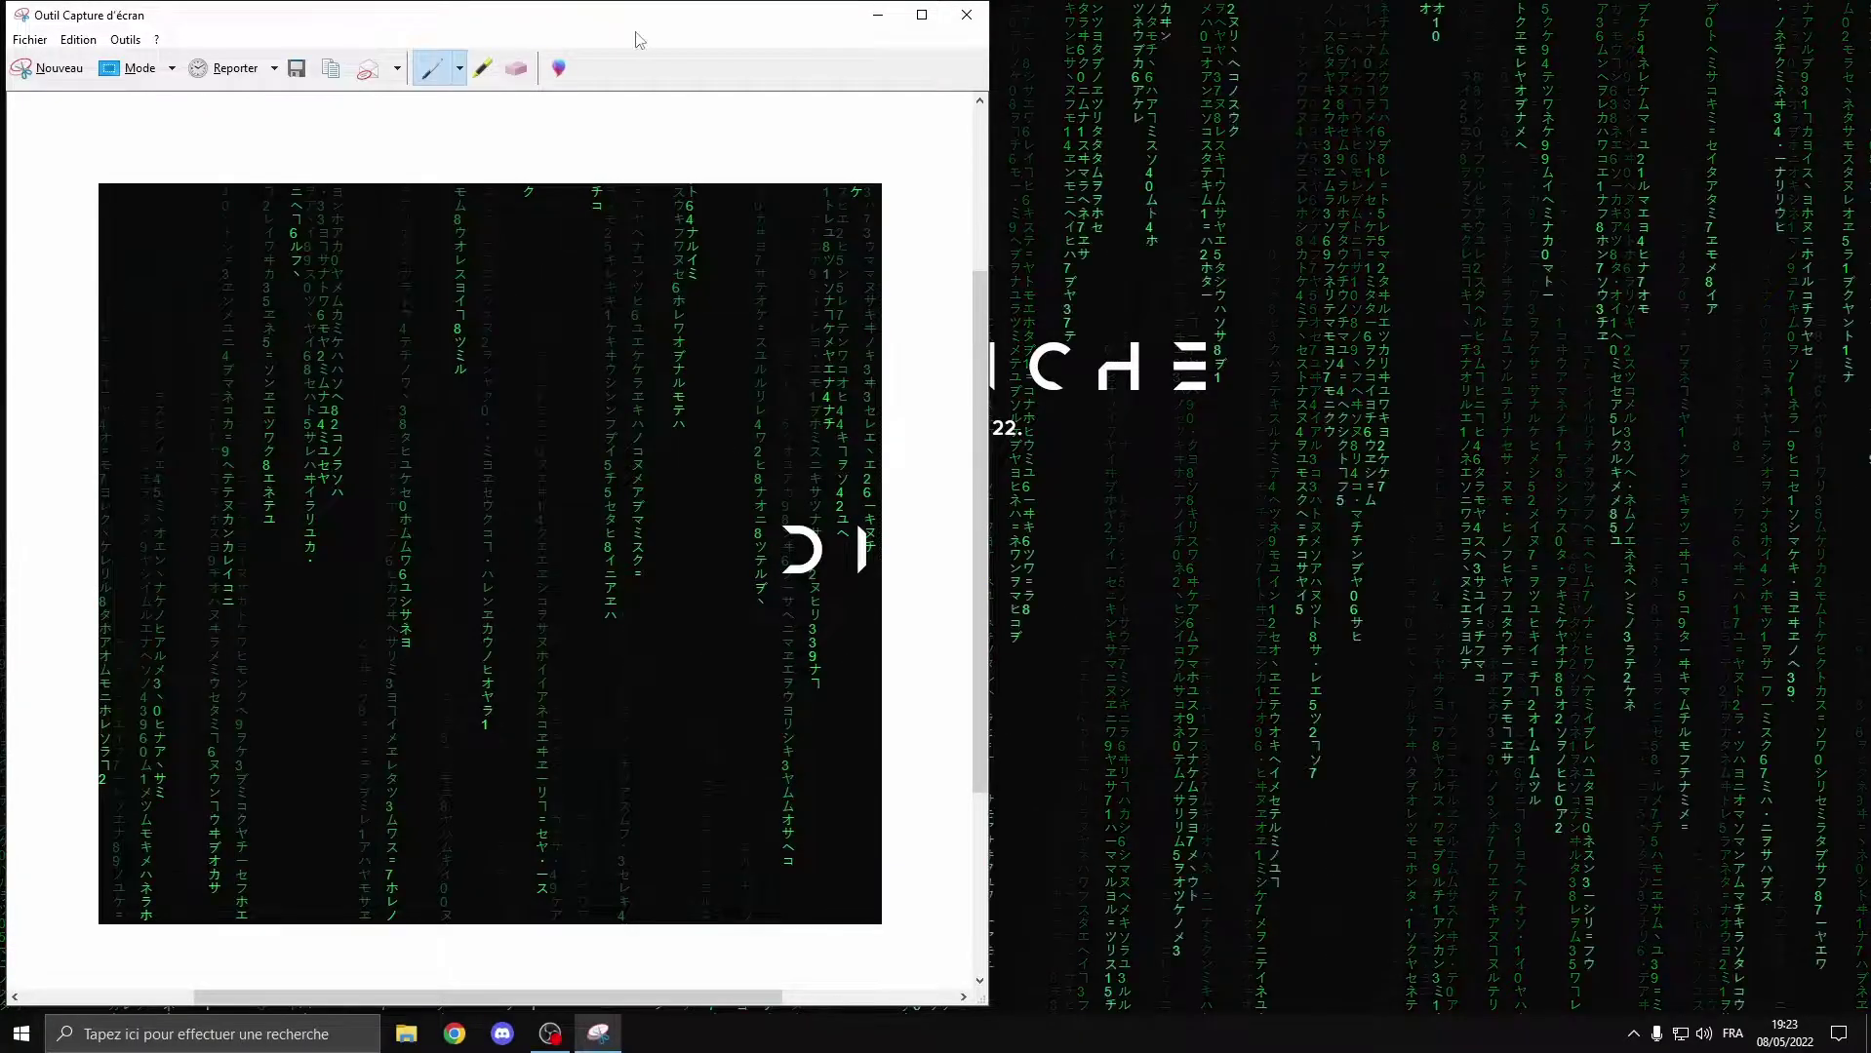
- Scribble on the capture with the red pen and circle the visible first letters of the DIMANCHE title
{"action": "left_click_drag", "start_coordinate": [733, 8], "coordinate": [813, 9]}
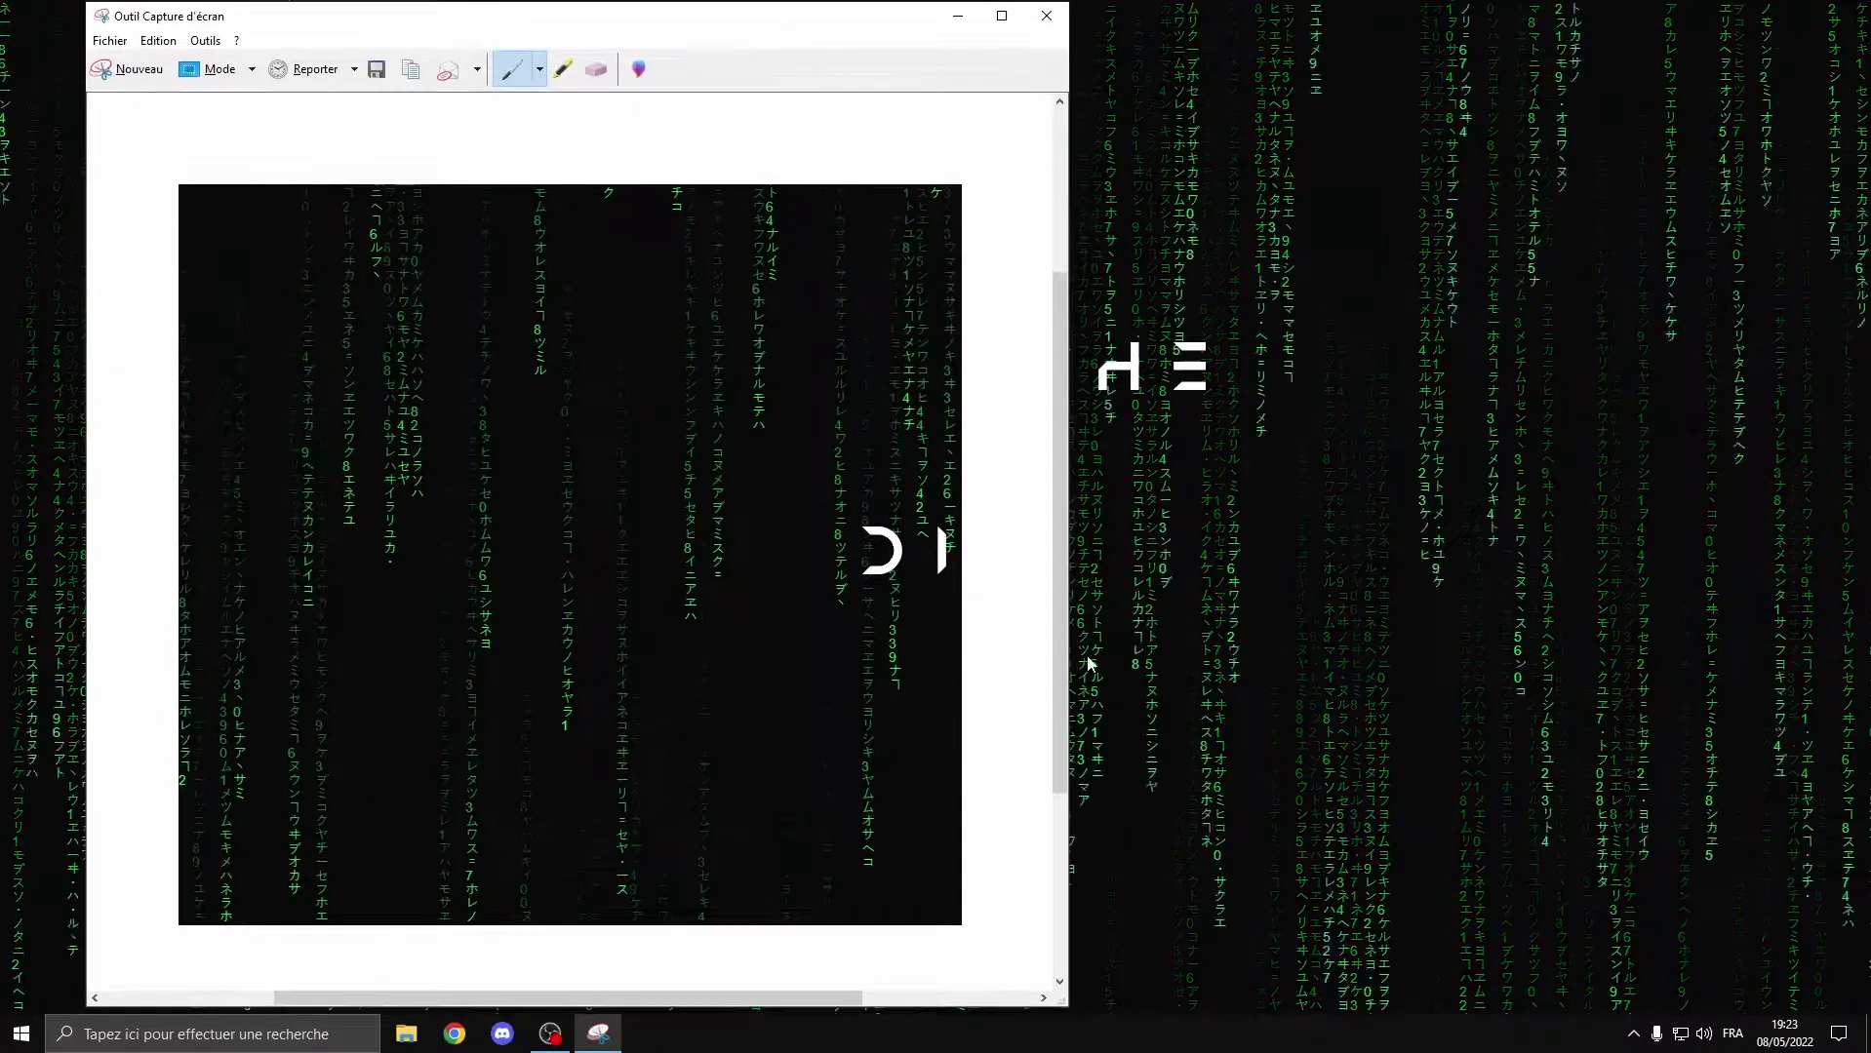
{"action": "mouse_move", "coordinate": [1064, 607]}
{"action": "left_mouse_down"}
{"action": "mouse_move", "coordinate": [1061, 662]}
{"action": "mouse_move", "coordinate": [1059, 522]}
{"action": "mouse_move", "coordinate": [1060, 616]}
{"action": "left_mouse_up"}
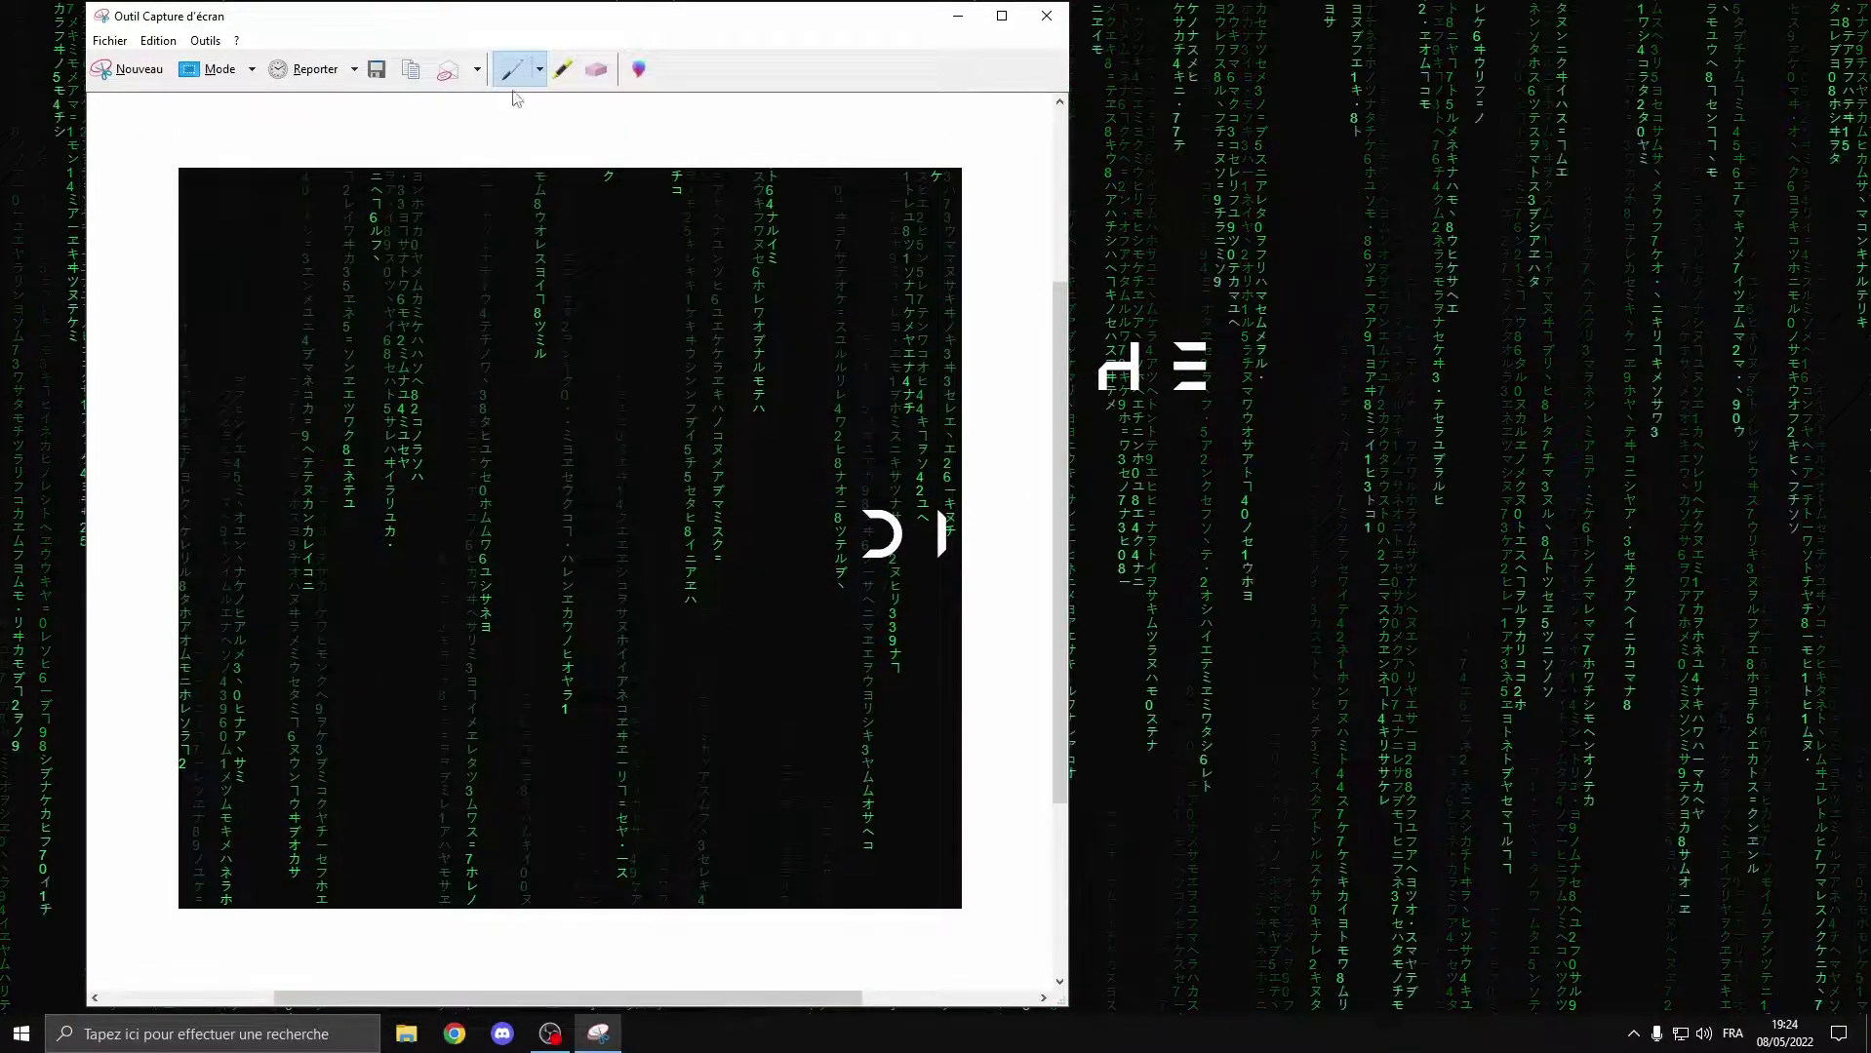
{"action": "mouse_move", "coordinate": [416, 242]}
{"action": "left_mouse_down"}
{"action": "mouse_move", "coordinate": [414, 322]}
{"action": "mouse_move", "coordinate": [532, 369]}
{"action": "mouse_move", "coordinate": [444, 459]}
{"action": "mouse_move", "coordinate": [485, 458]}
{"action": "left_mouse_up"}
{"action": "left_click_drag", "start_coordinate": [464, 364], "coordinate": [460, 340]}
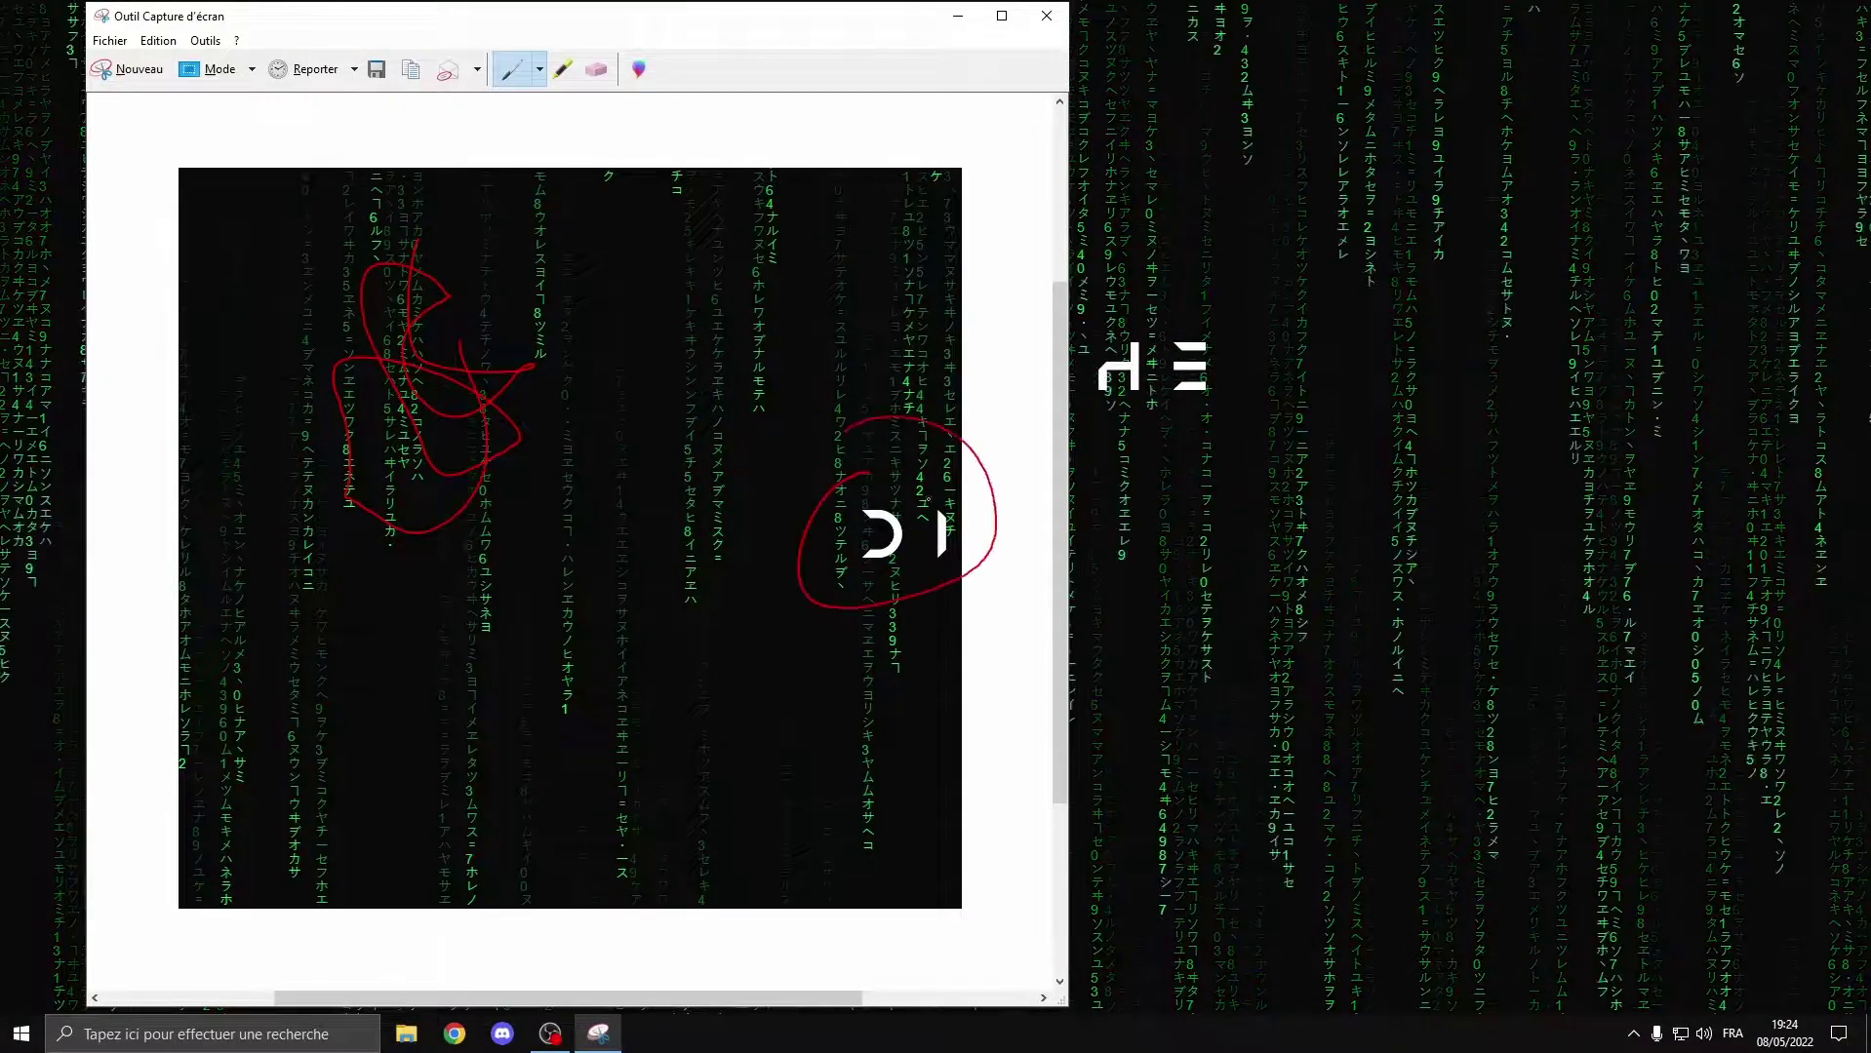
- Erase the red pen scribble and the circle around the title letters from the capture
{"action": "left_click", "coordinate": [597, 71]}
{"action": "left_click_drag", "start_coordinate": [475, 369], "coordinate": [975, 505]}
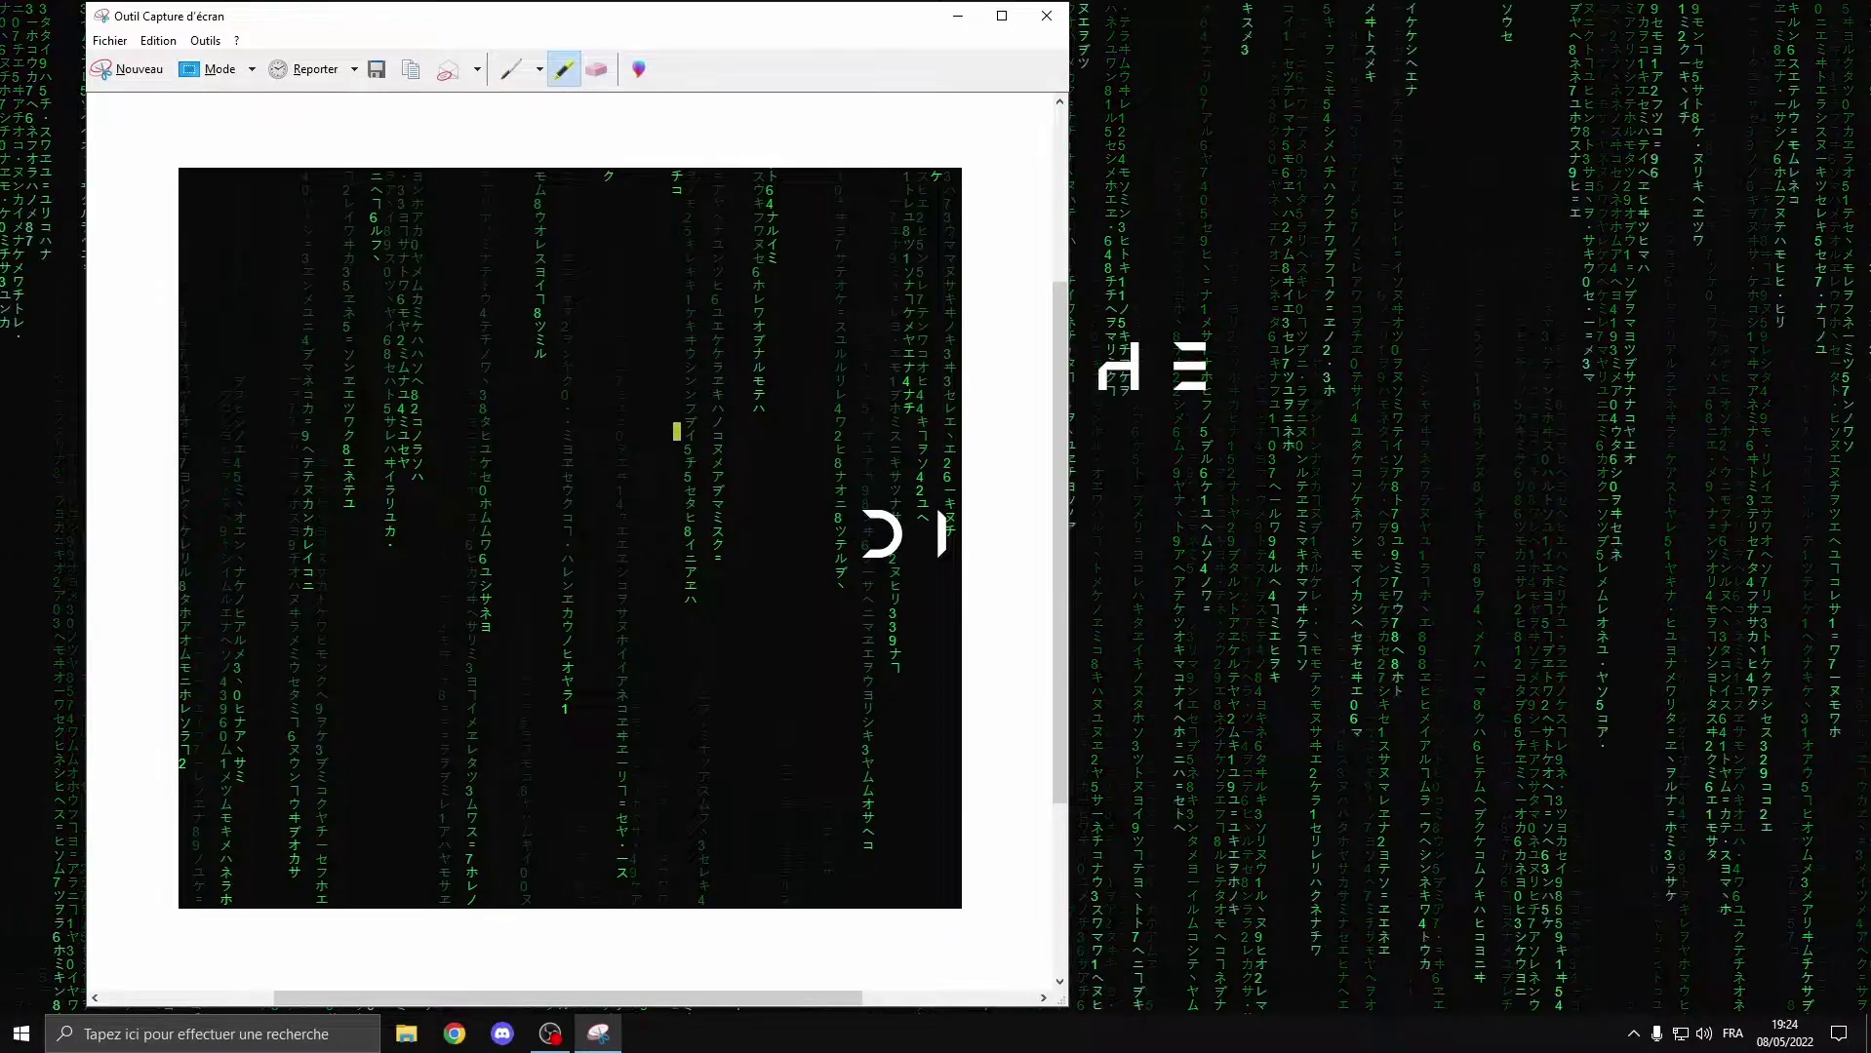
{"action": "left_click", "coordinate": [599, 71]}
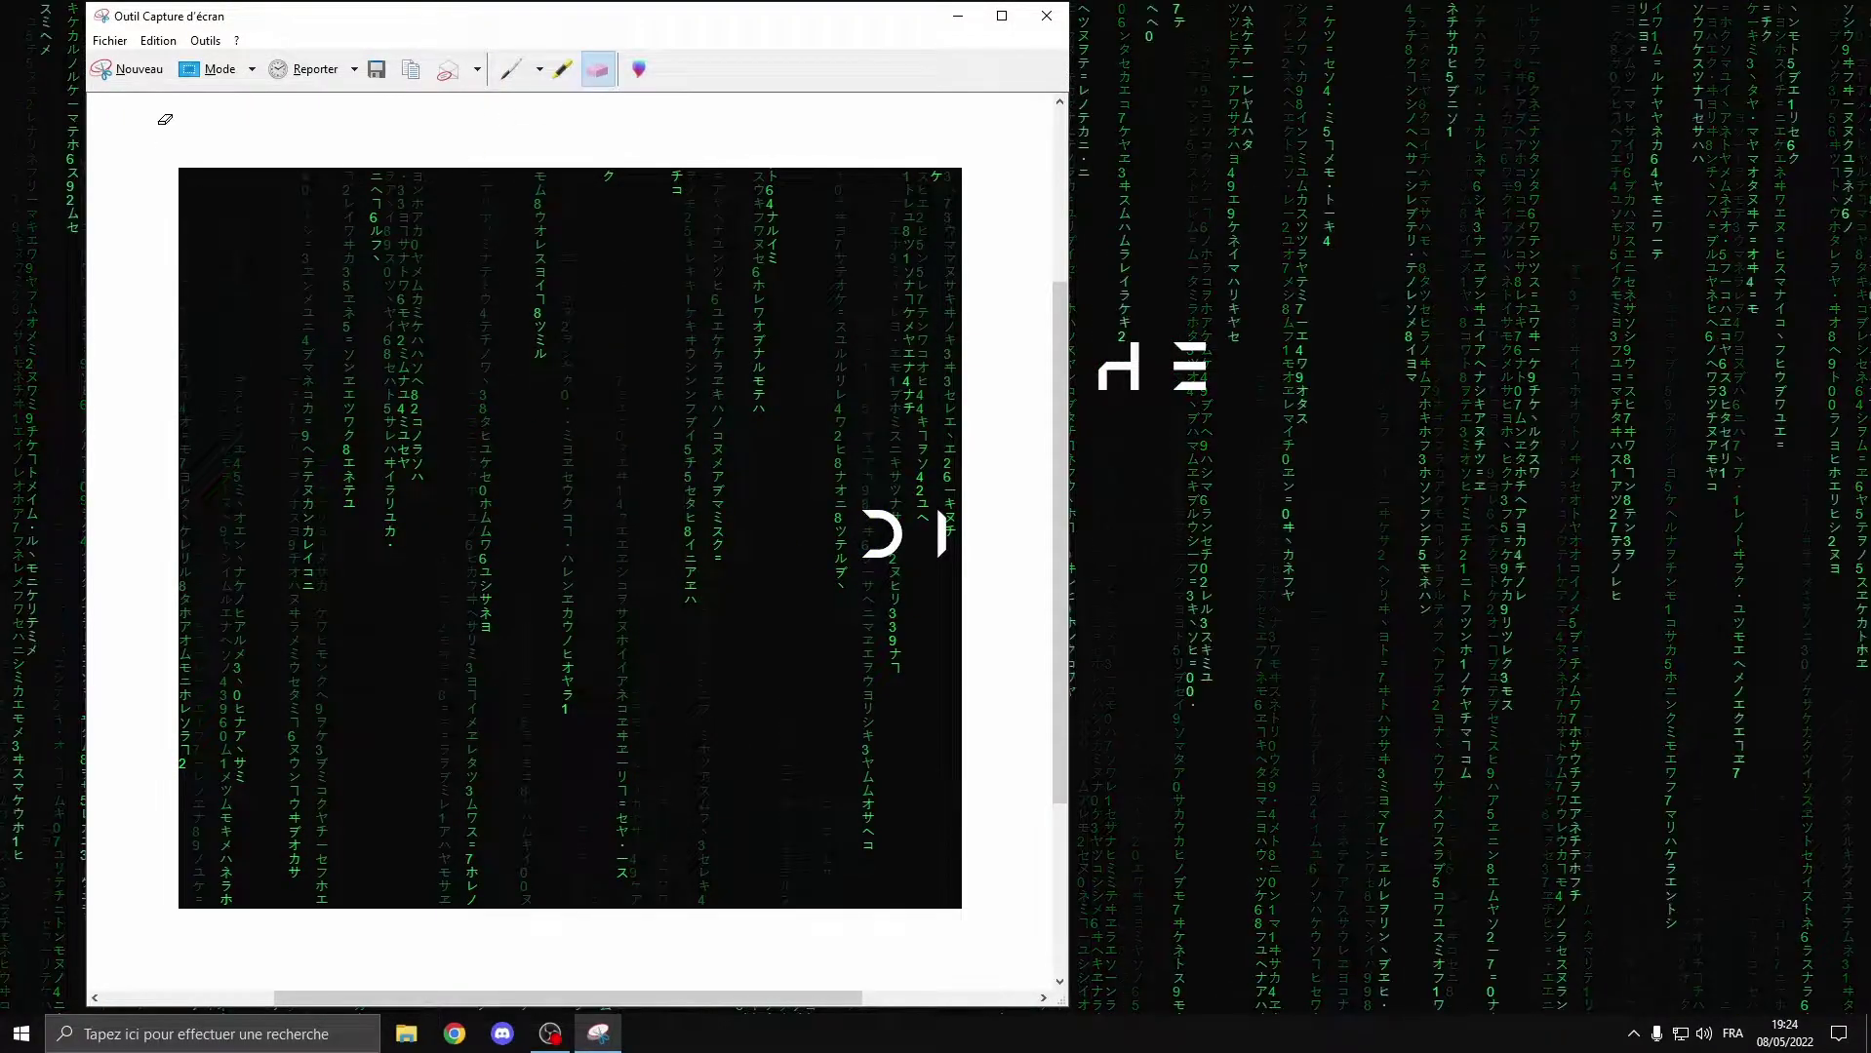
- Save the capture to the Bureau folder as a PNG file named "fond d'écran"
{"action": "left_click", "coordinate": [162, 45]}
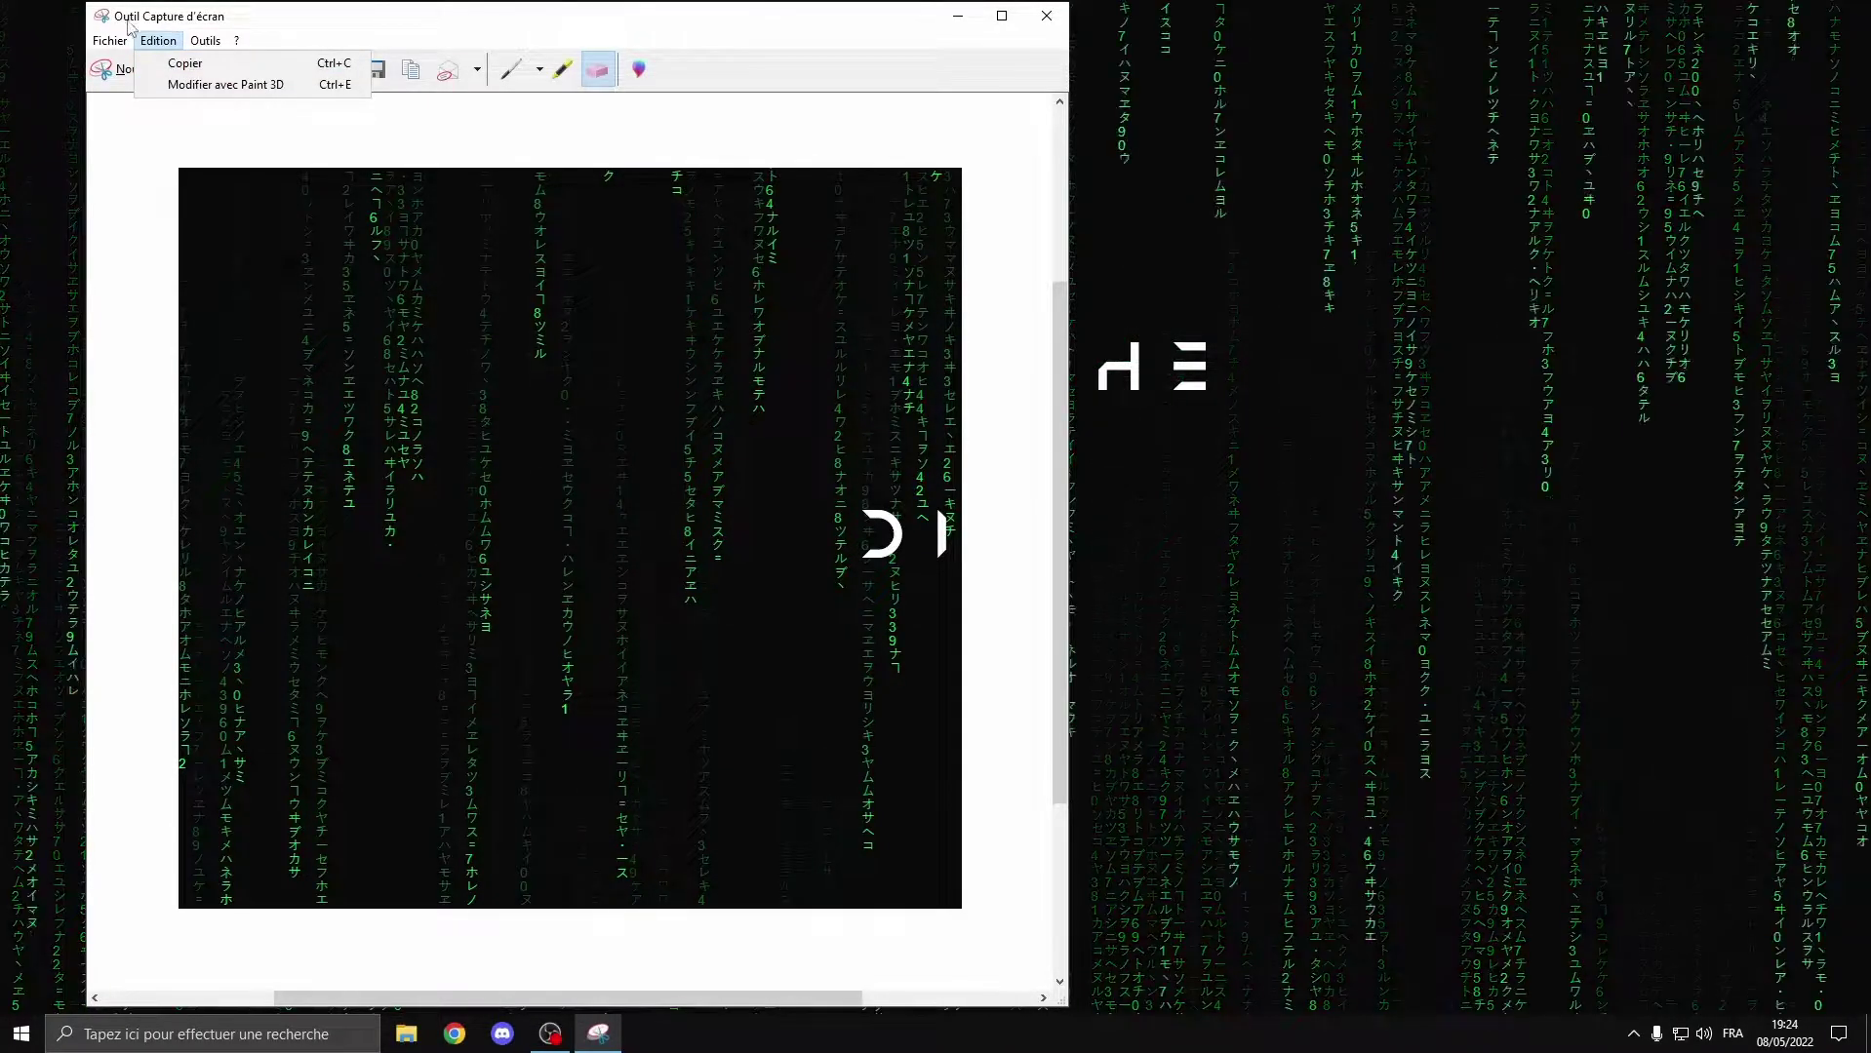
{"action": "mouse_move", "coordinate": [108, 45]}
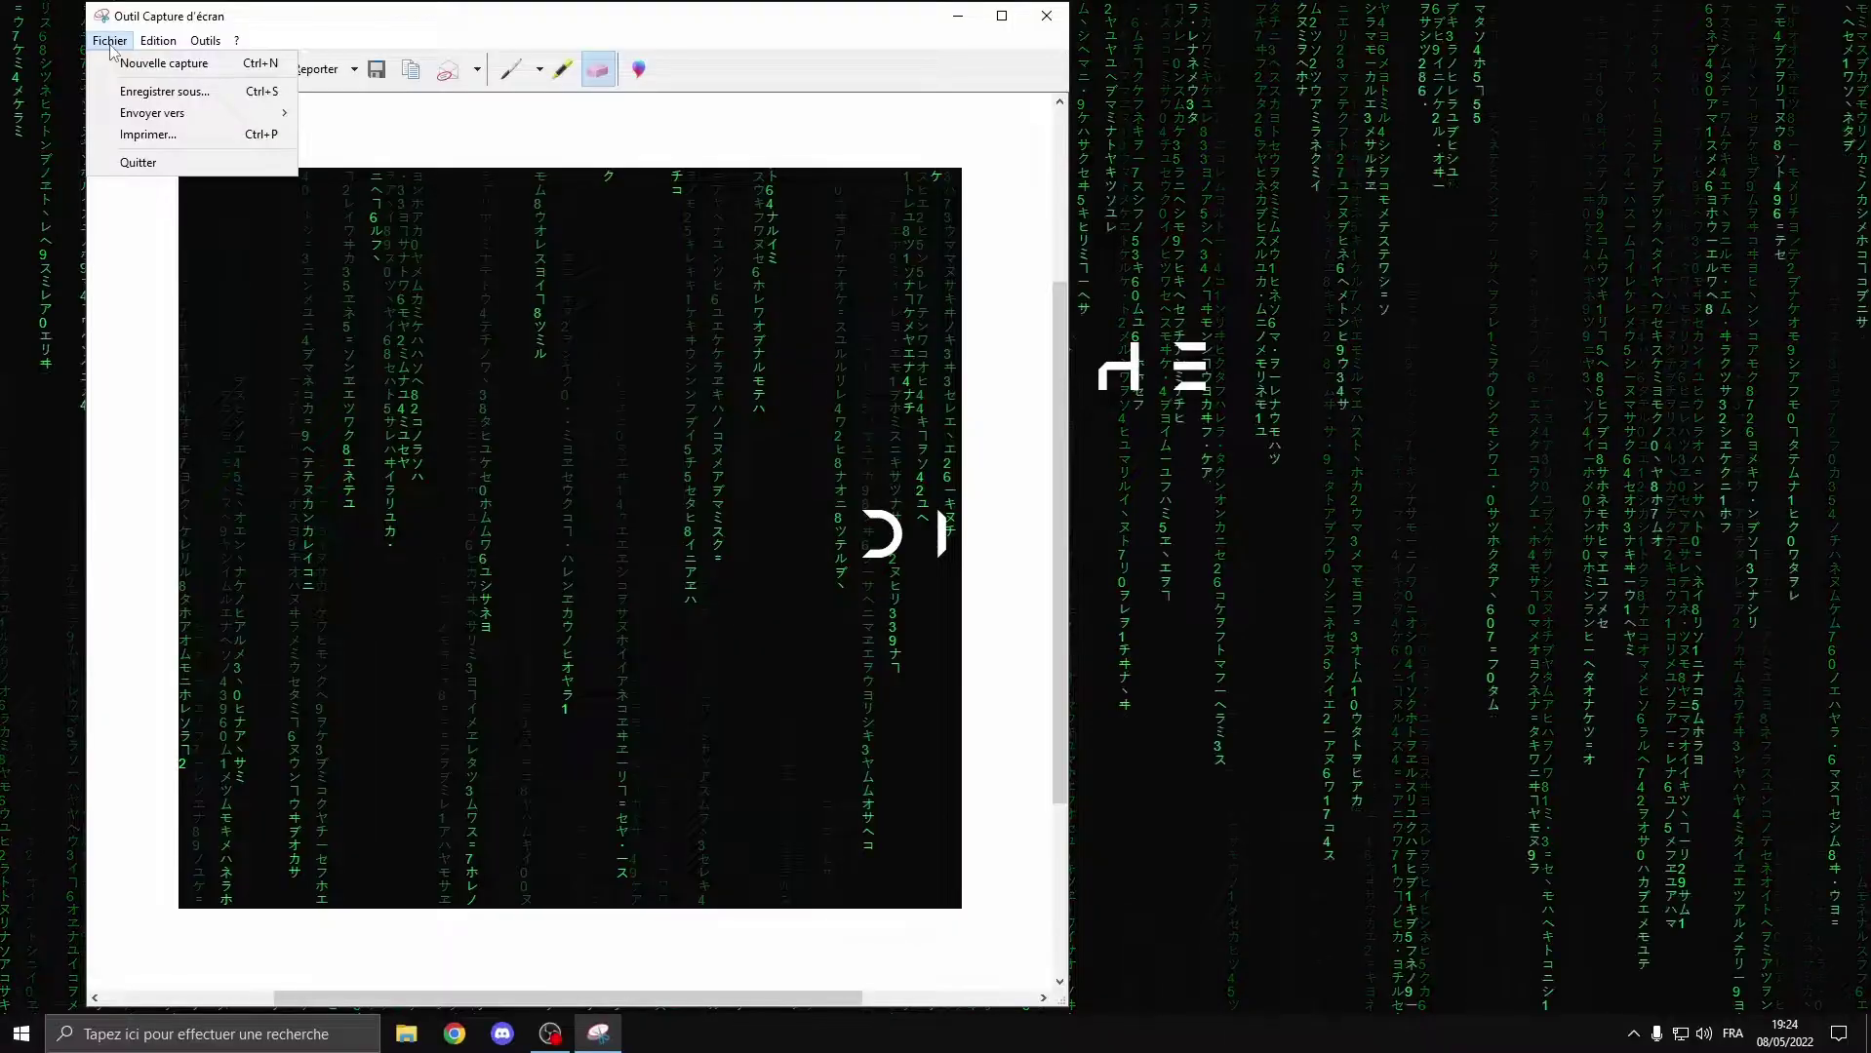
{"action": "left_click", "coordinate": [125, 91]}
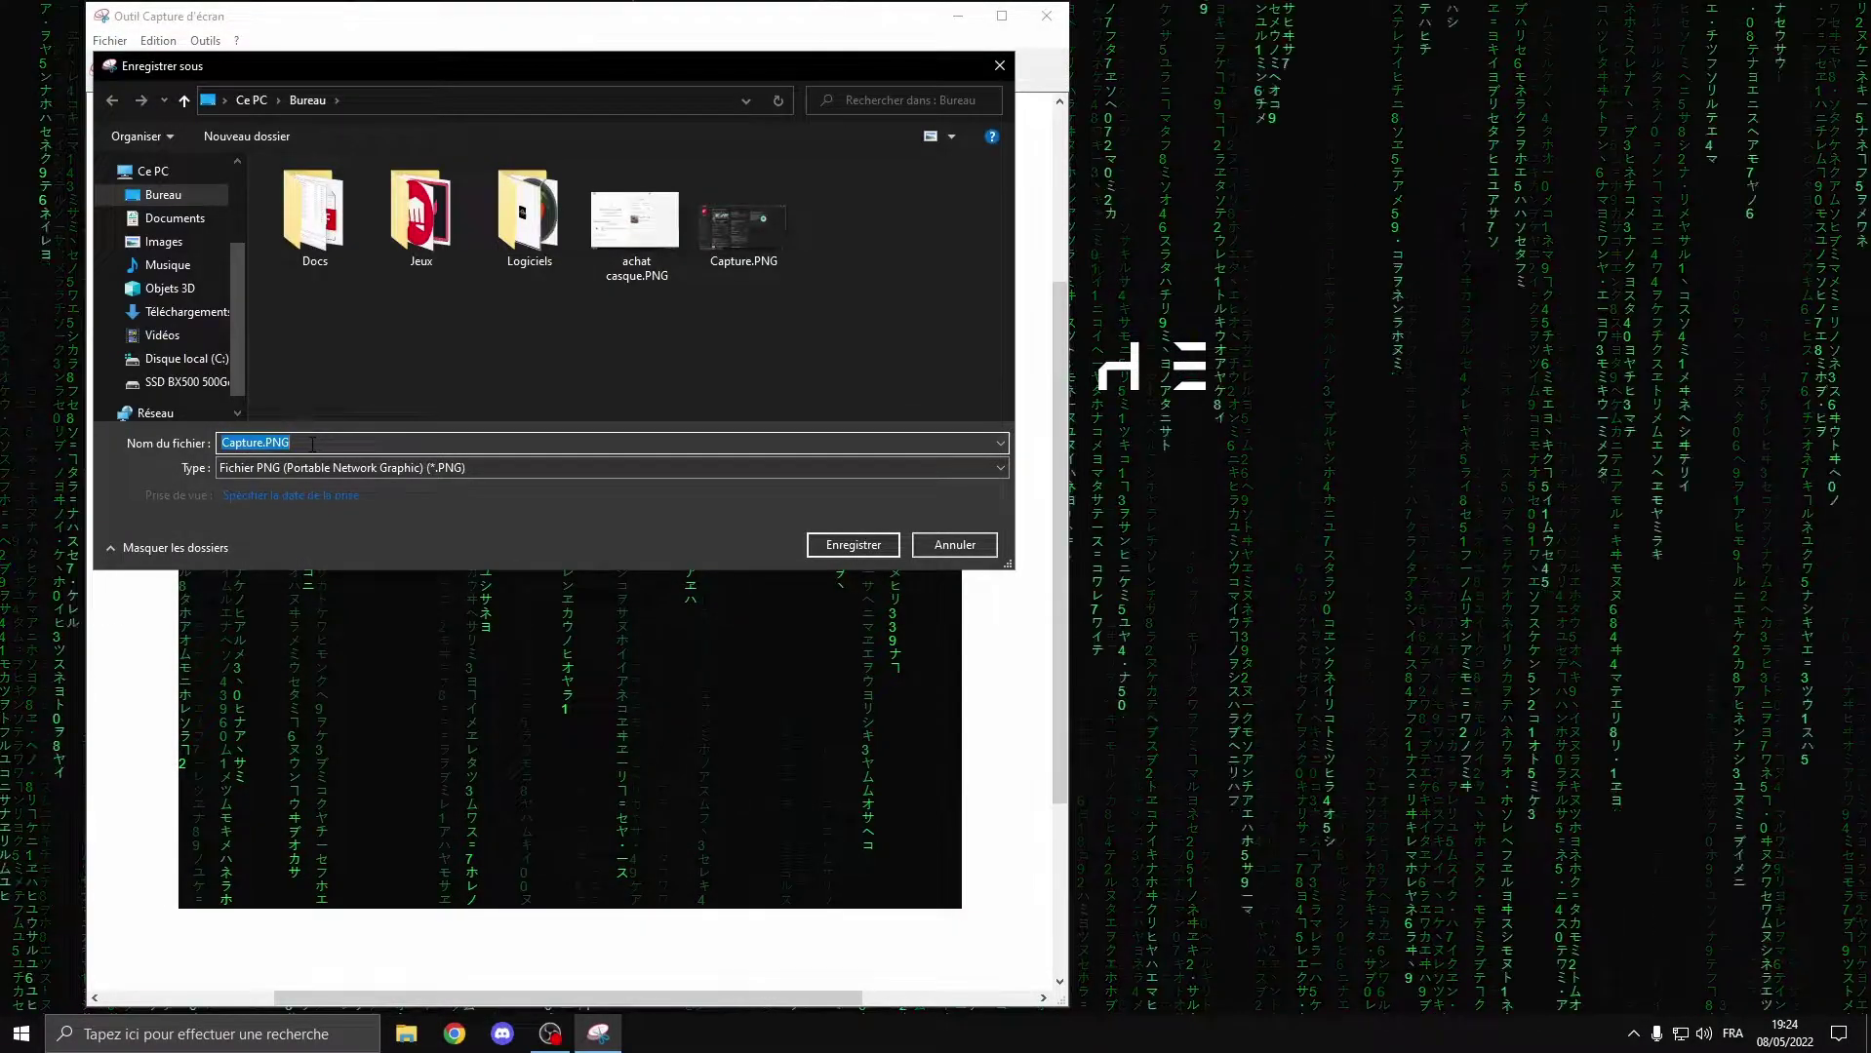
{"action": "type", "text": "fond d'écran"}
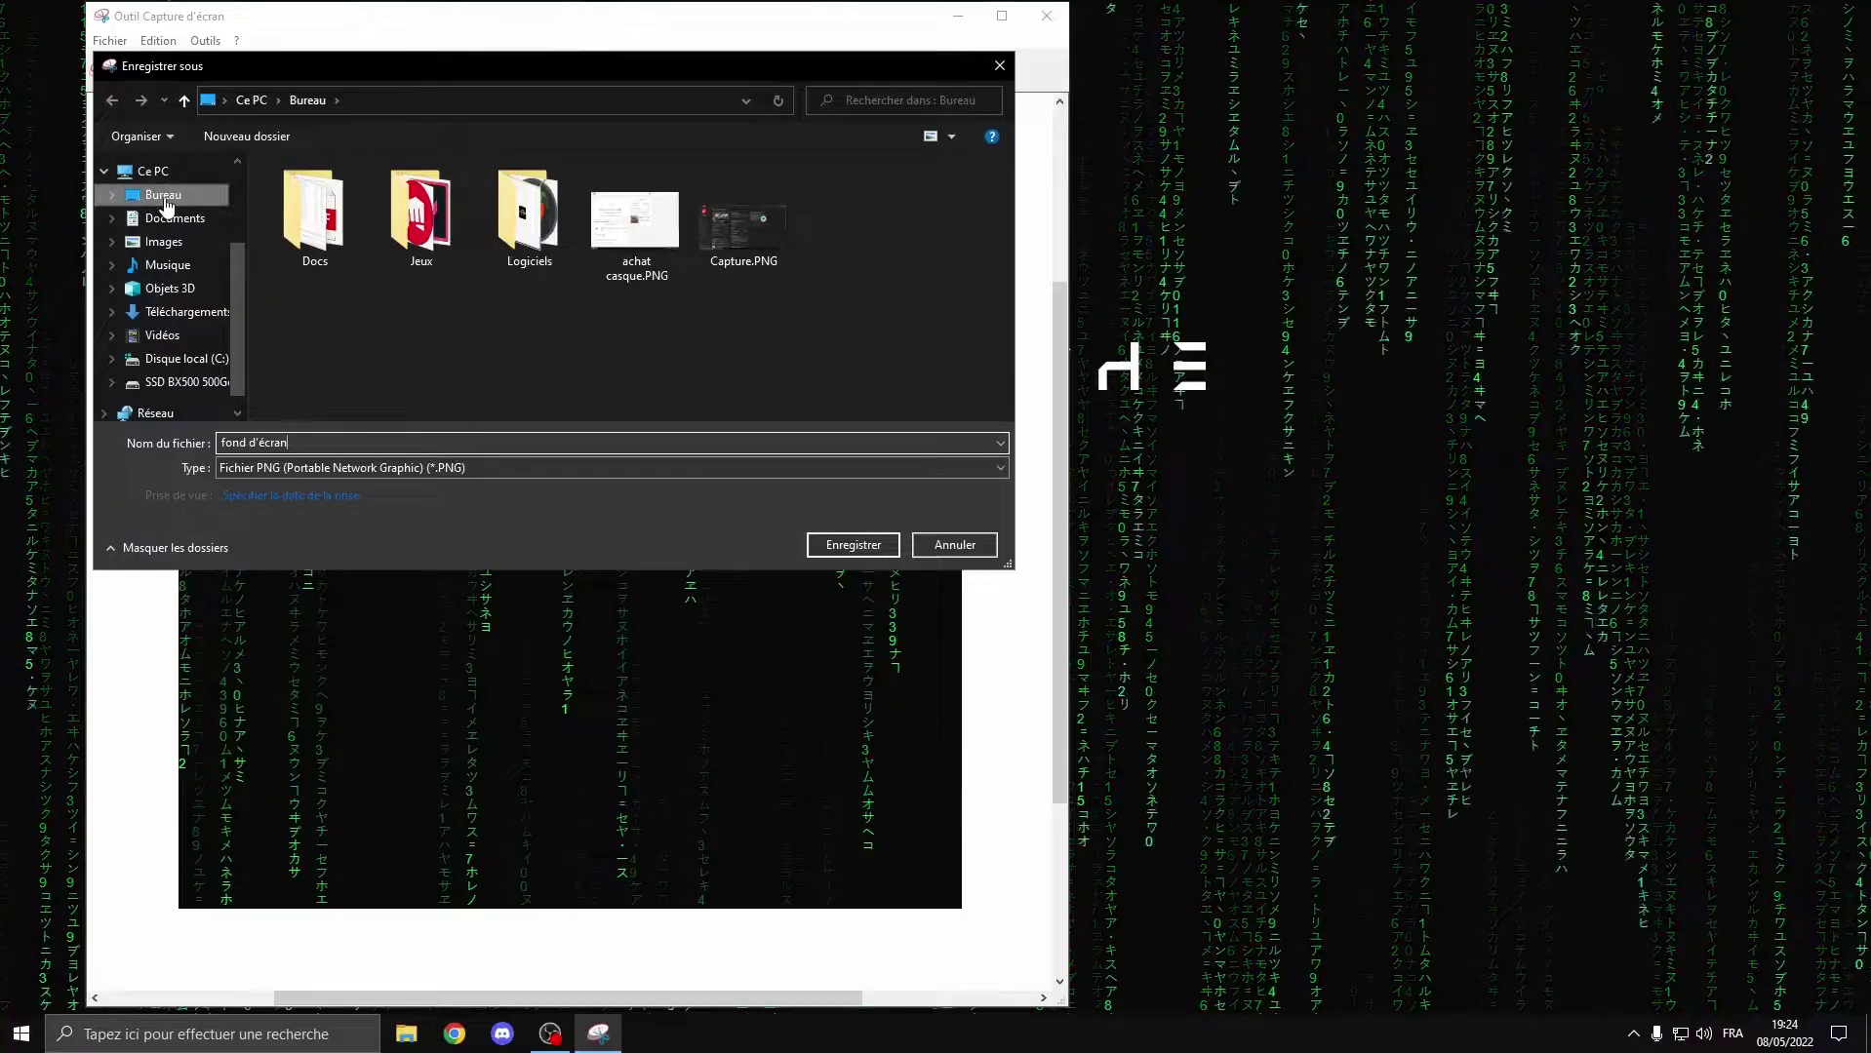
{"action": "left_click", "coordinate": [168, 204]}
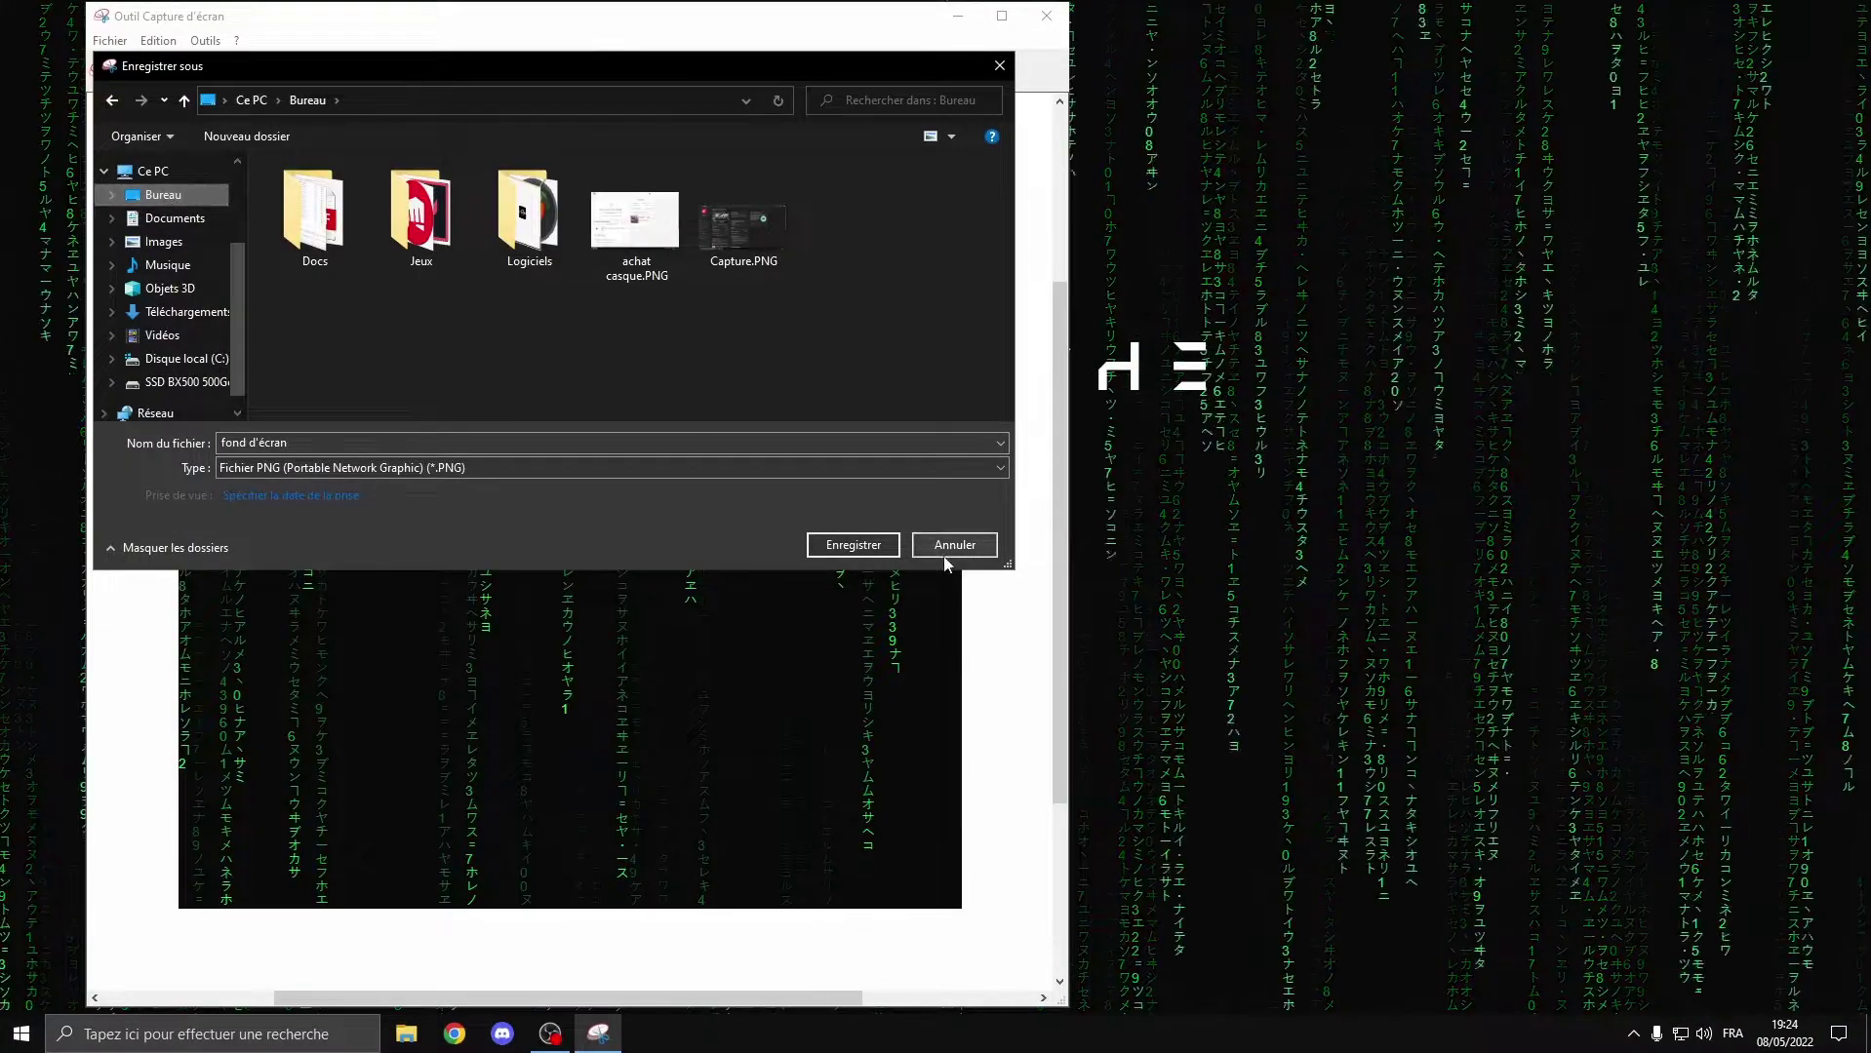
{"action": "left_click", "coordinate": [852, 544]}
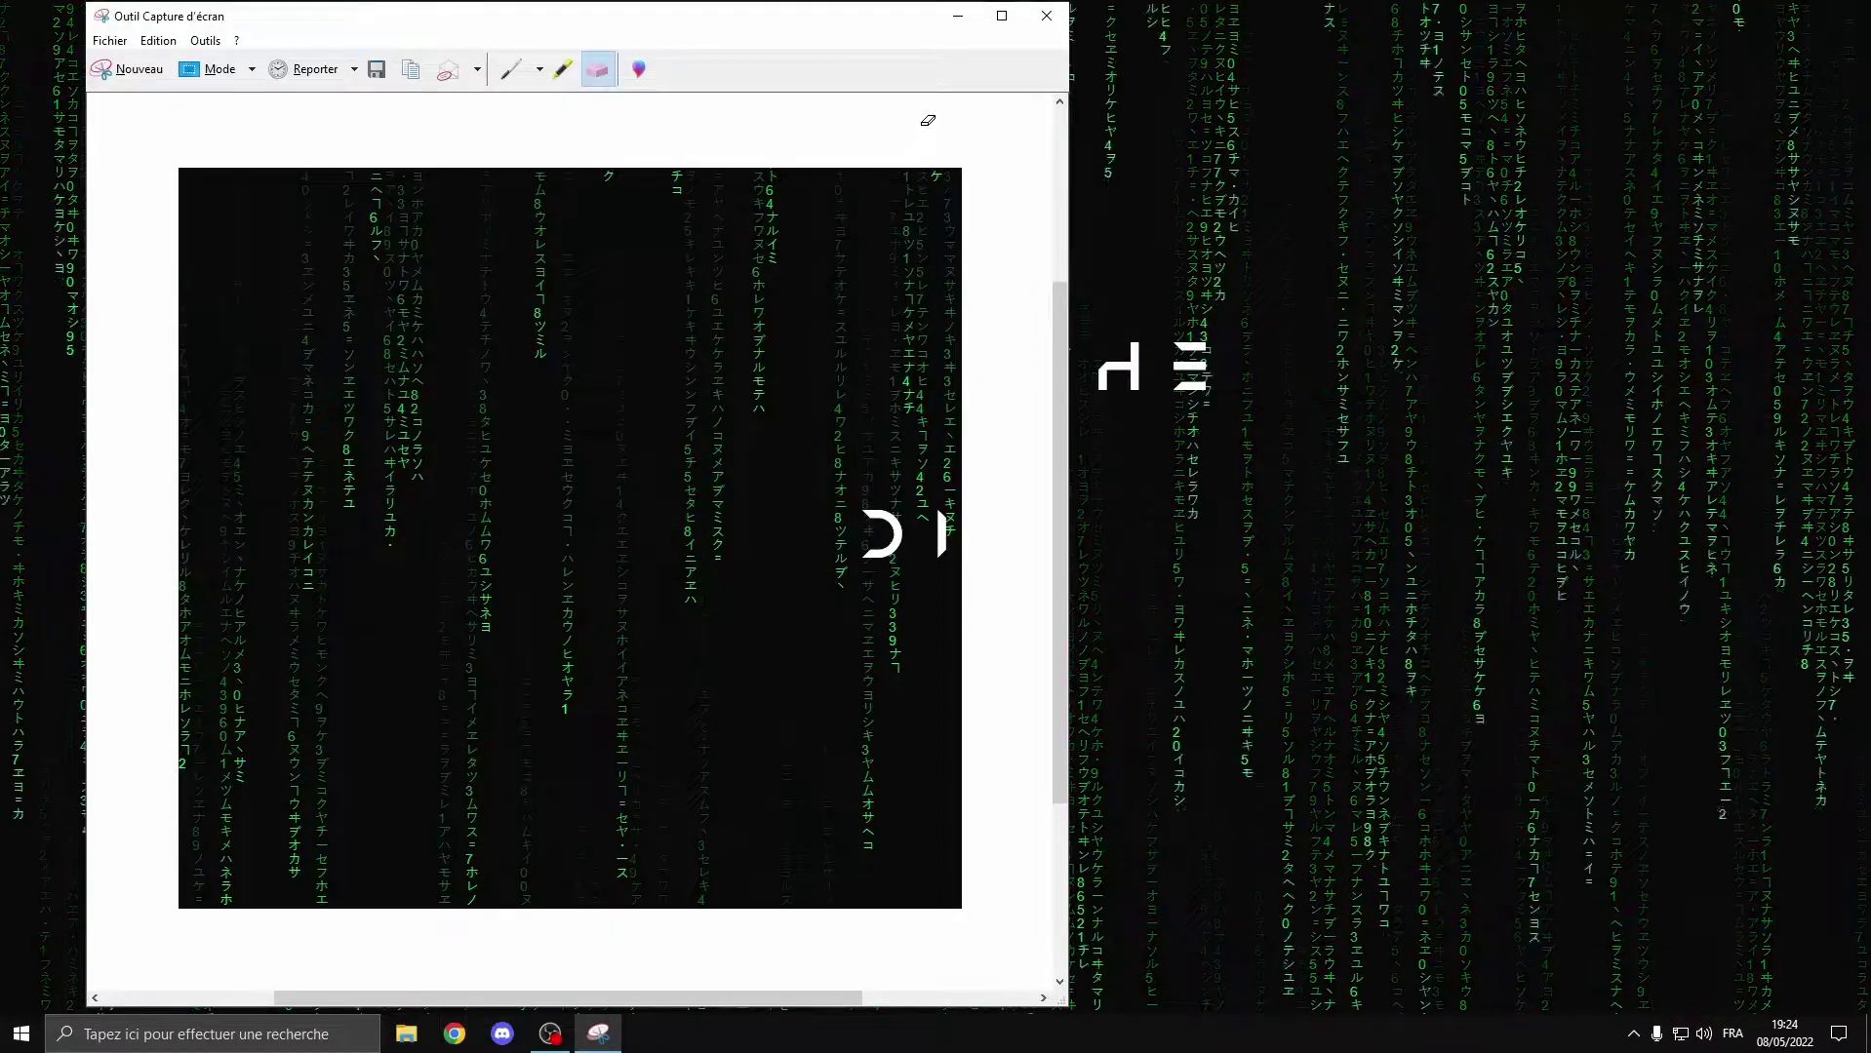
- Minimize the Outil Capture d'écran window and show the desktop icons
{"action": "left_click", "coordinate": [958, 17]}
{"action": "right_click", "coordinate": [922, 338]}
{"action": "right_click", "coordinate": [428, 482]}
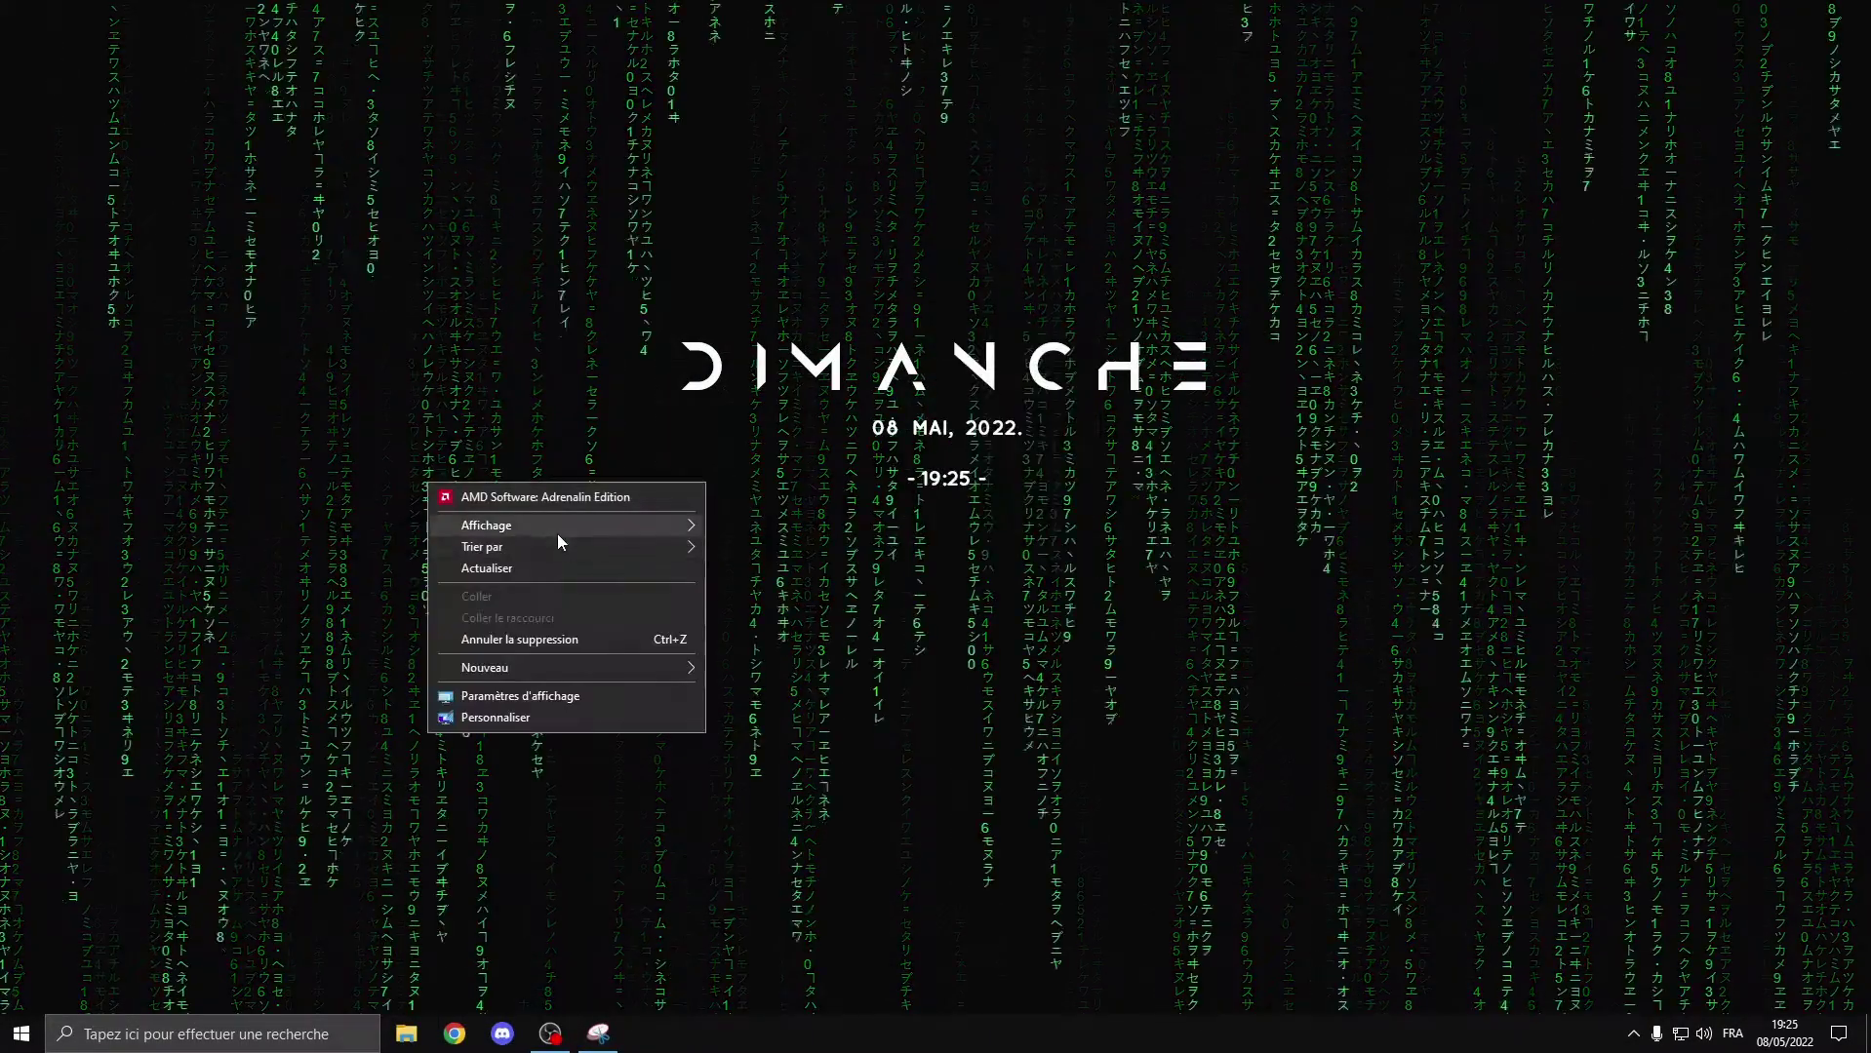
{"action": "mouse_move", "coordinate": [672, 527]}
{"action": "left_click", "coordinate": [774, 649]}
- Move fond d'écran.PNG away from the other icons into an empty desktop area, view the image, and close the viewer
{"action": "left_click_drag", "start_coordinate": [97, 937], "coordinate": [440, 640]}
{"action": "left_click", "coordinate": [19, 938]}
{"action": "left_click_drag", "start_coordinate": [19, 938], "coordinate": [419, 611]}
{"action": "double_click", "coordinate": [419, 611]}
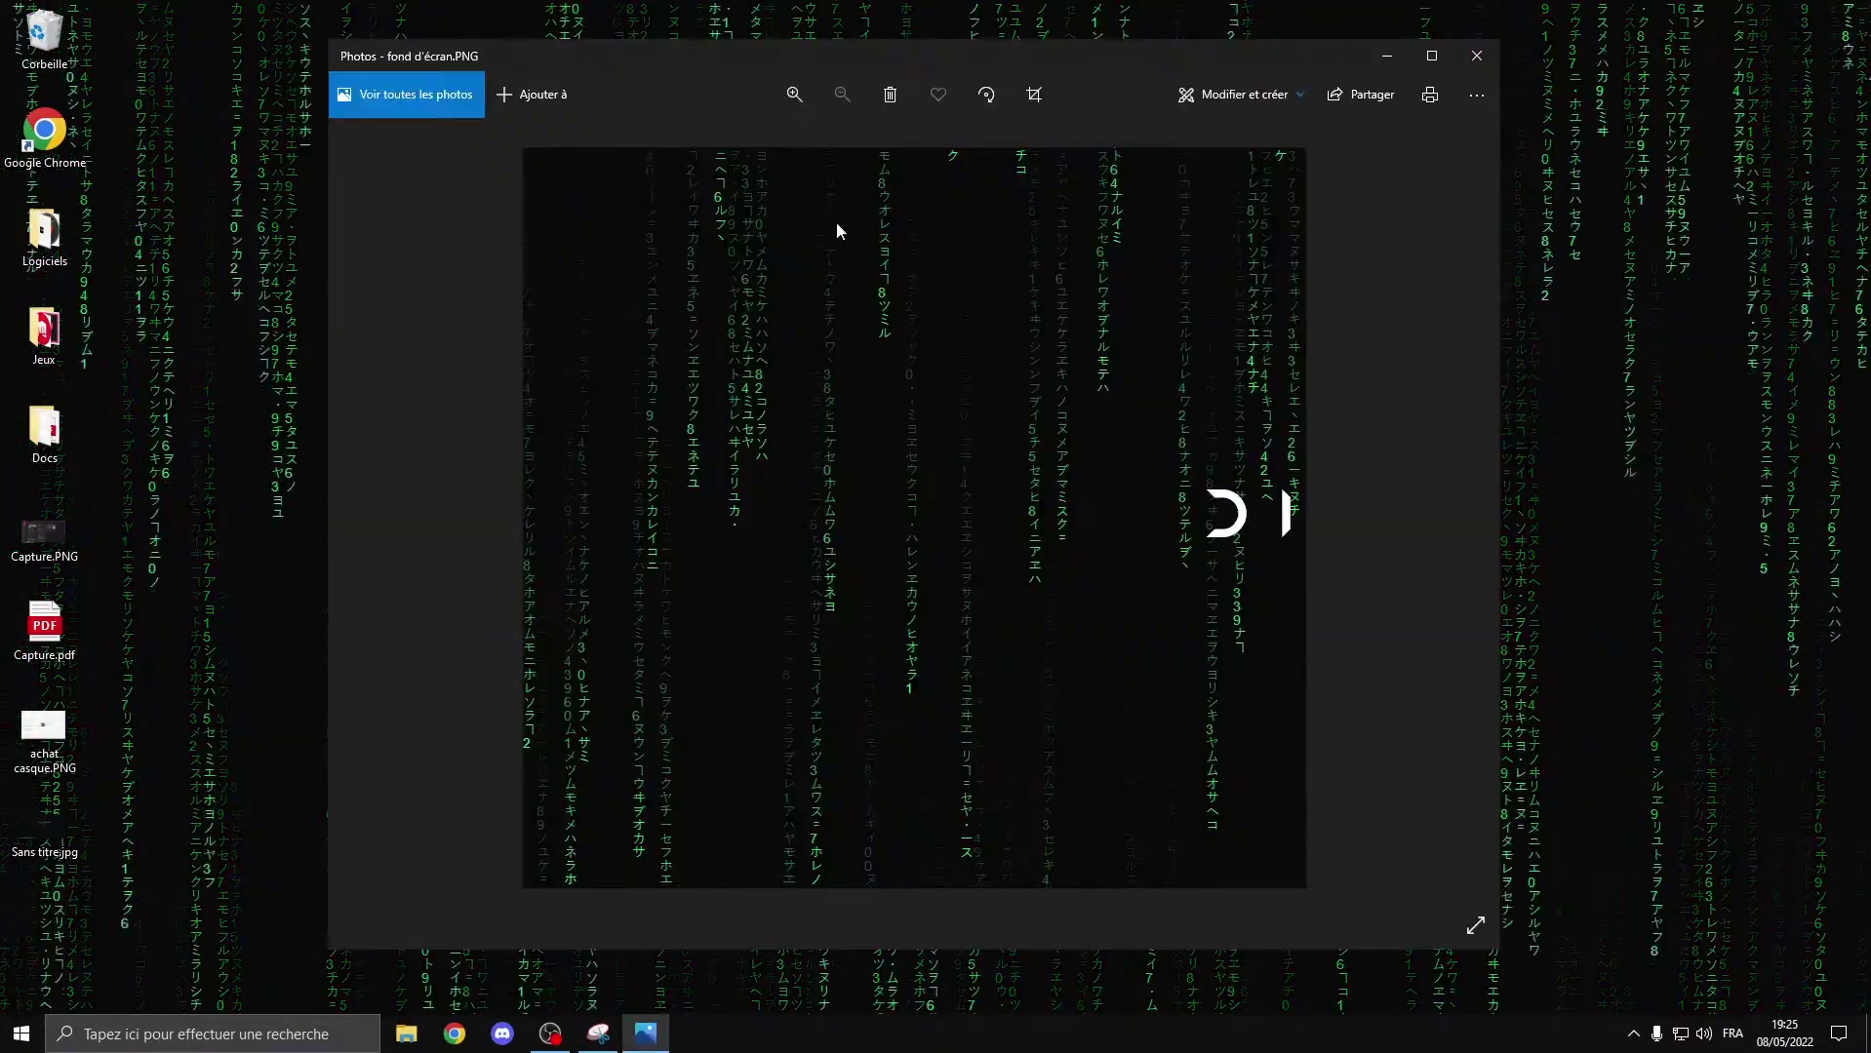
{"action": "left_click", "coordinate": [1476, 56]}
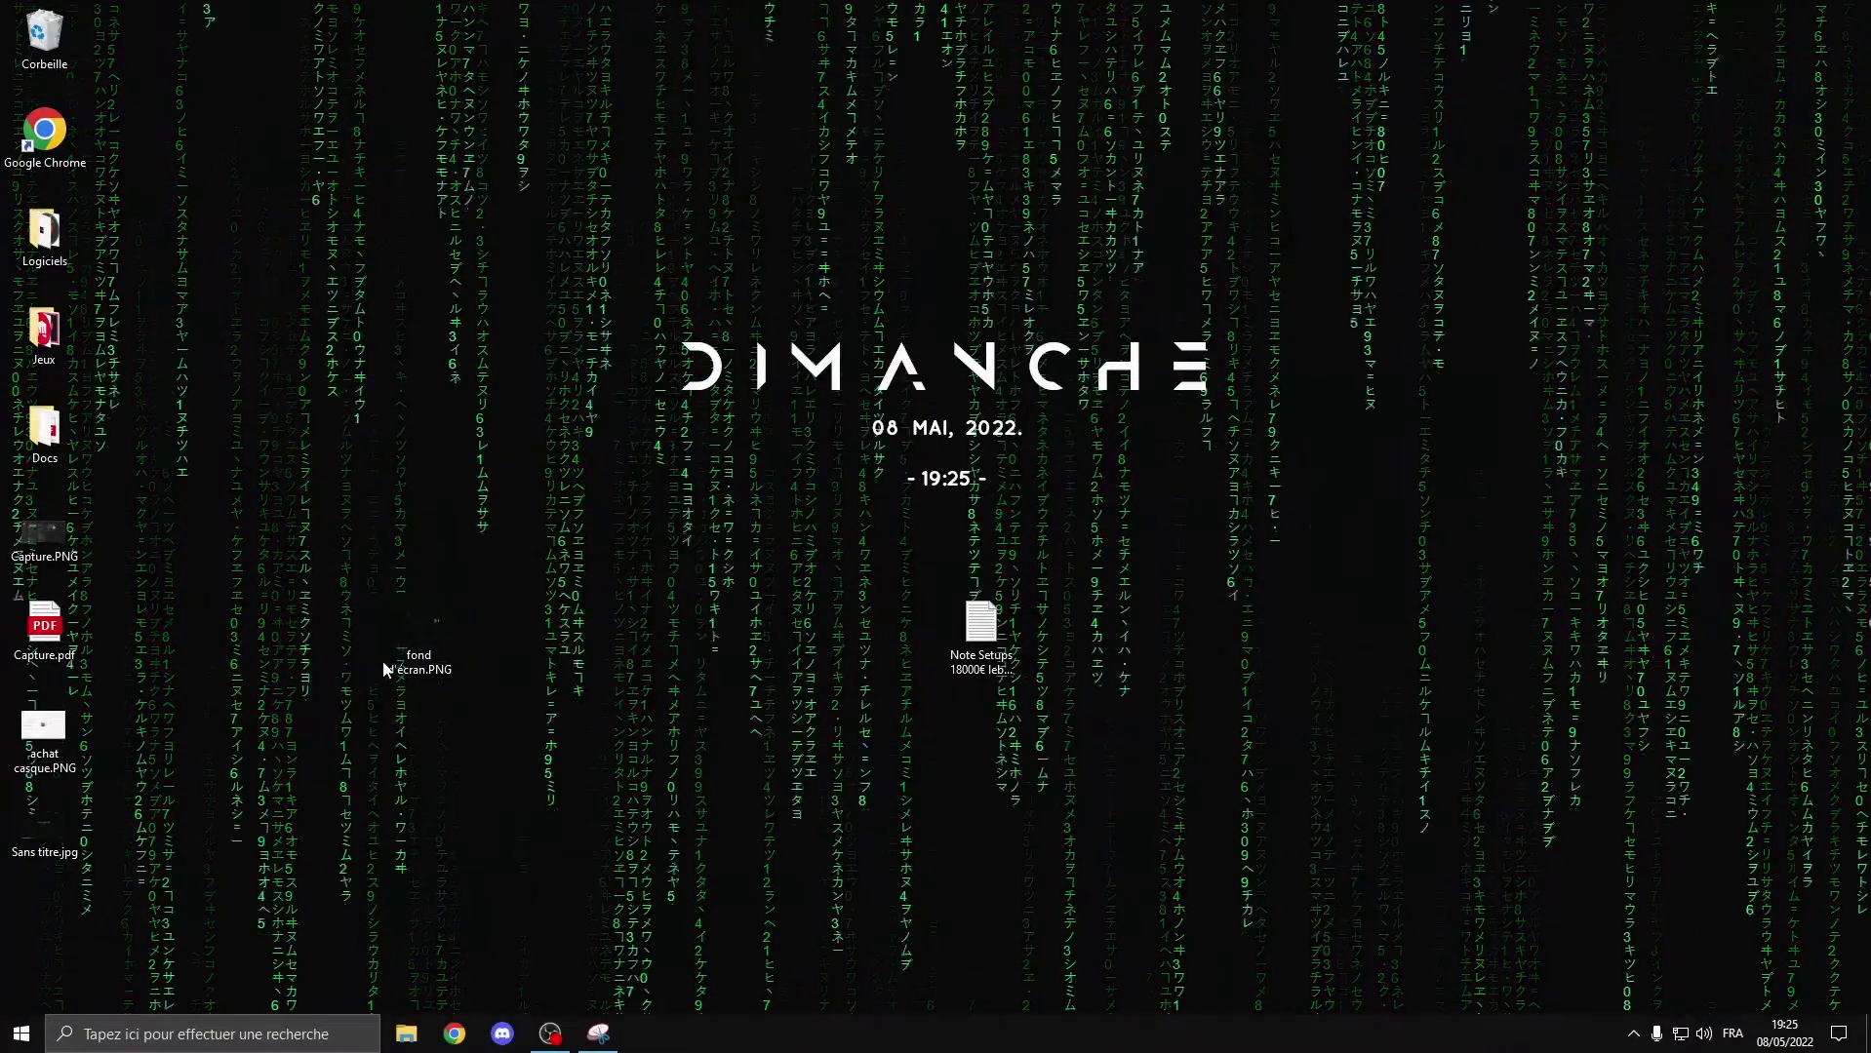
- Hide the desktop icons and close Outil Capture d'écran
{"action": "right_click", "coordinate": [543, 613]}
{"action": "mouse_move", "coordinate": [606, 656]}
{"action": "left_click", "coordinate": [966, 774]}
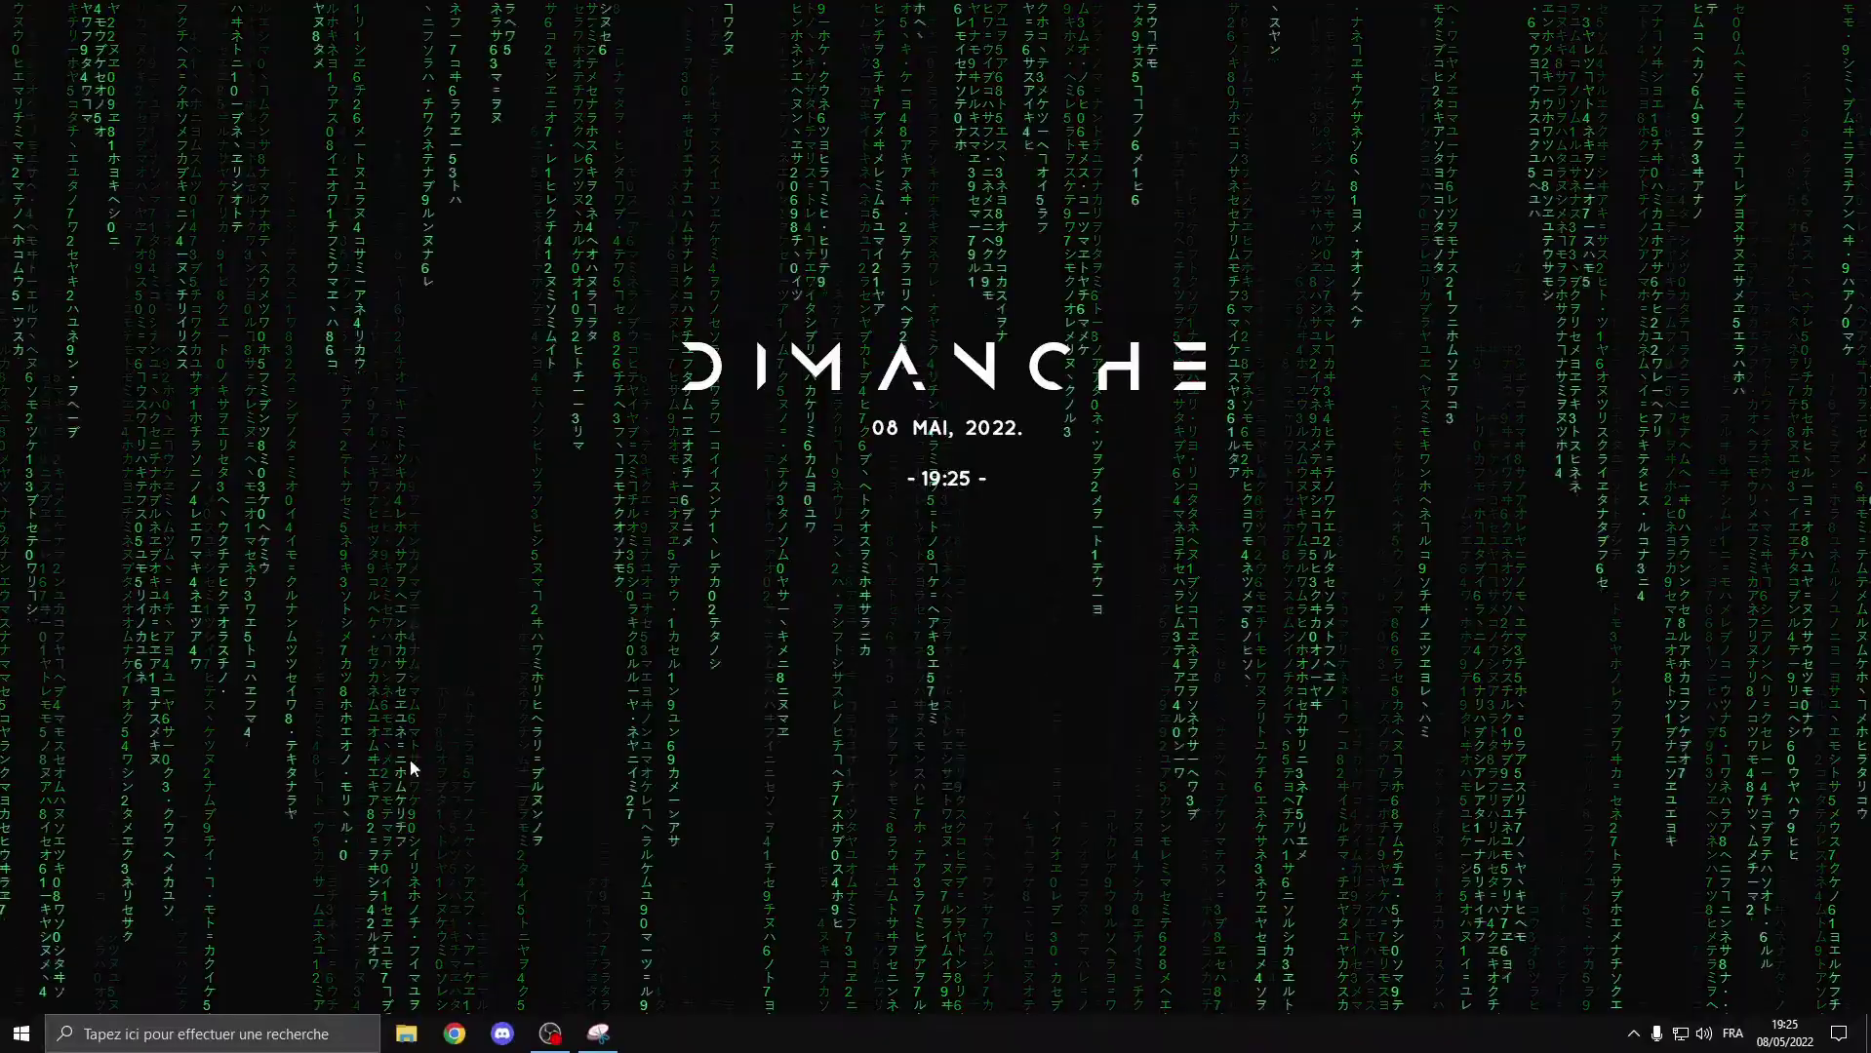
{"action": "left_click", "coordinate": [597, 1034]}
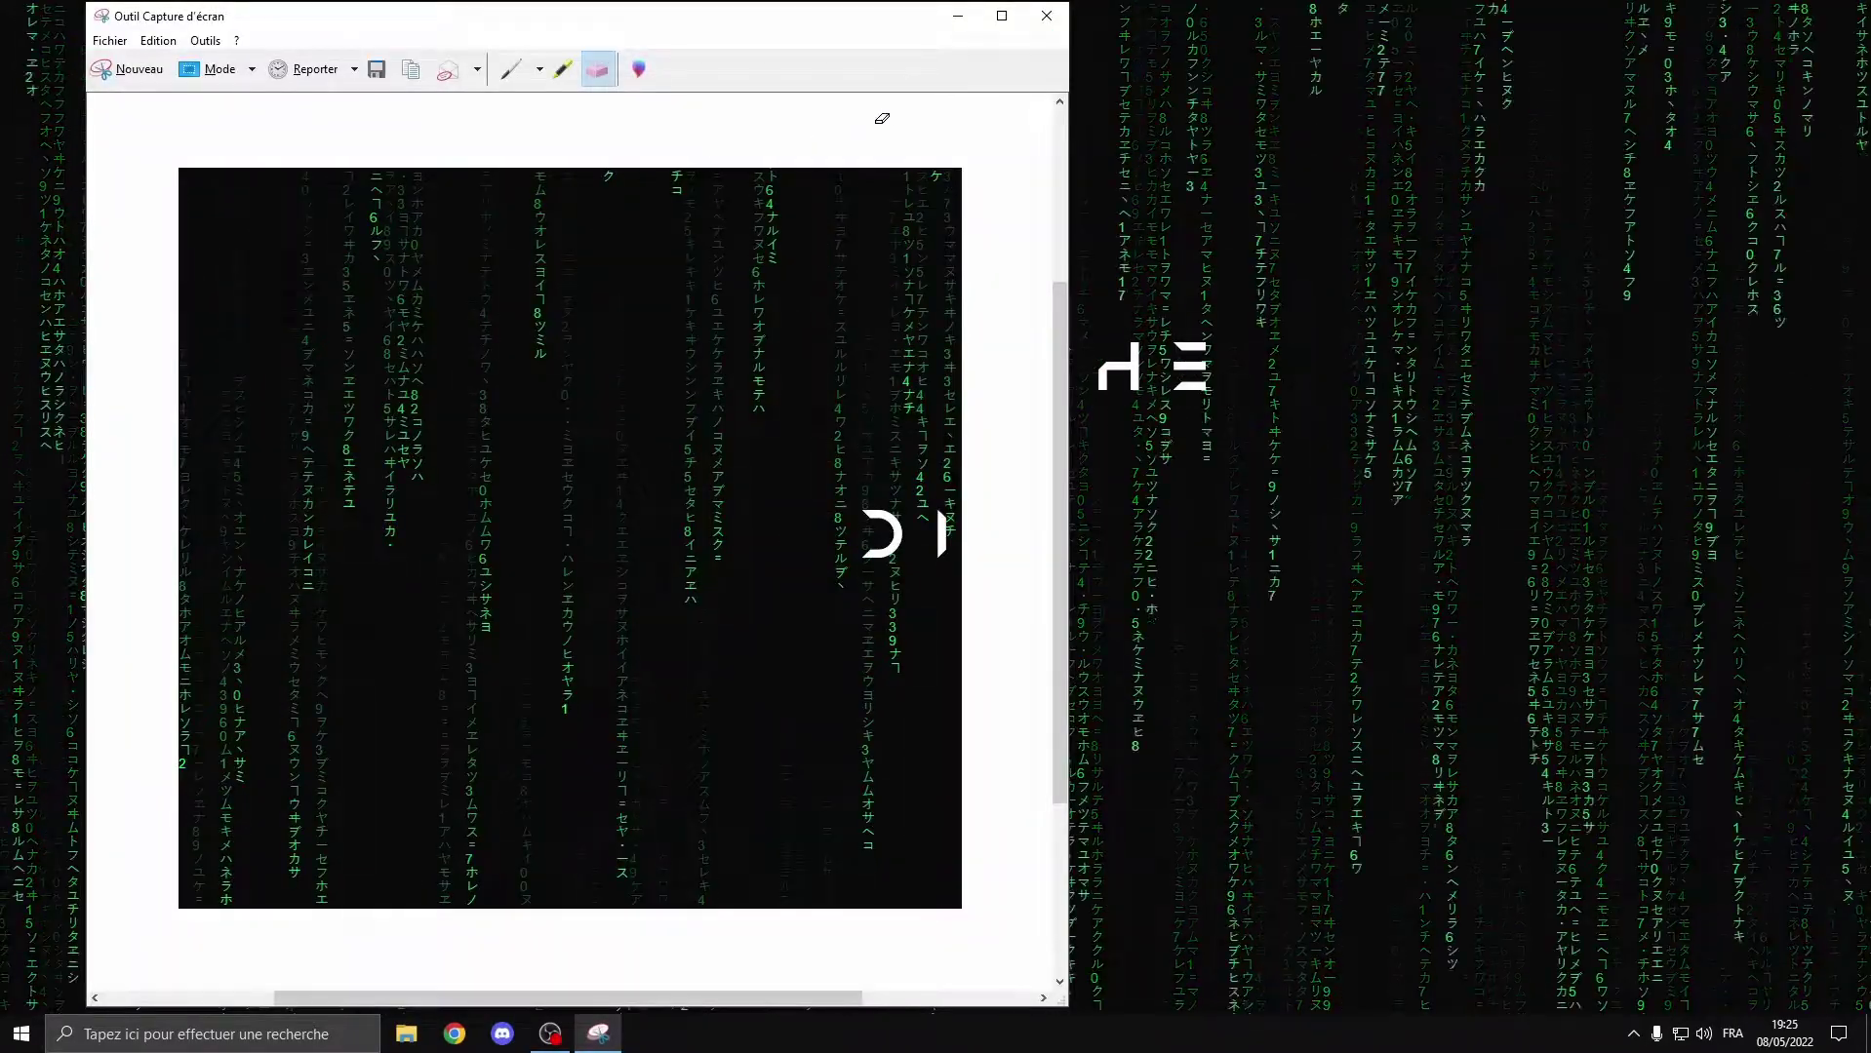
{"action": "left_click", "coordinate": [1047, 16]}
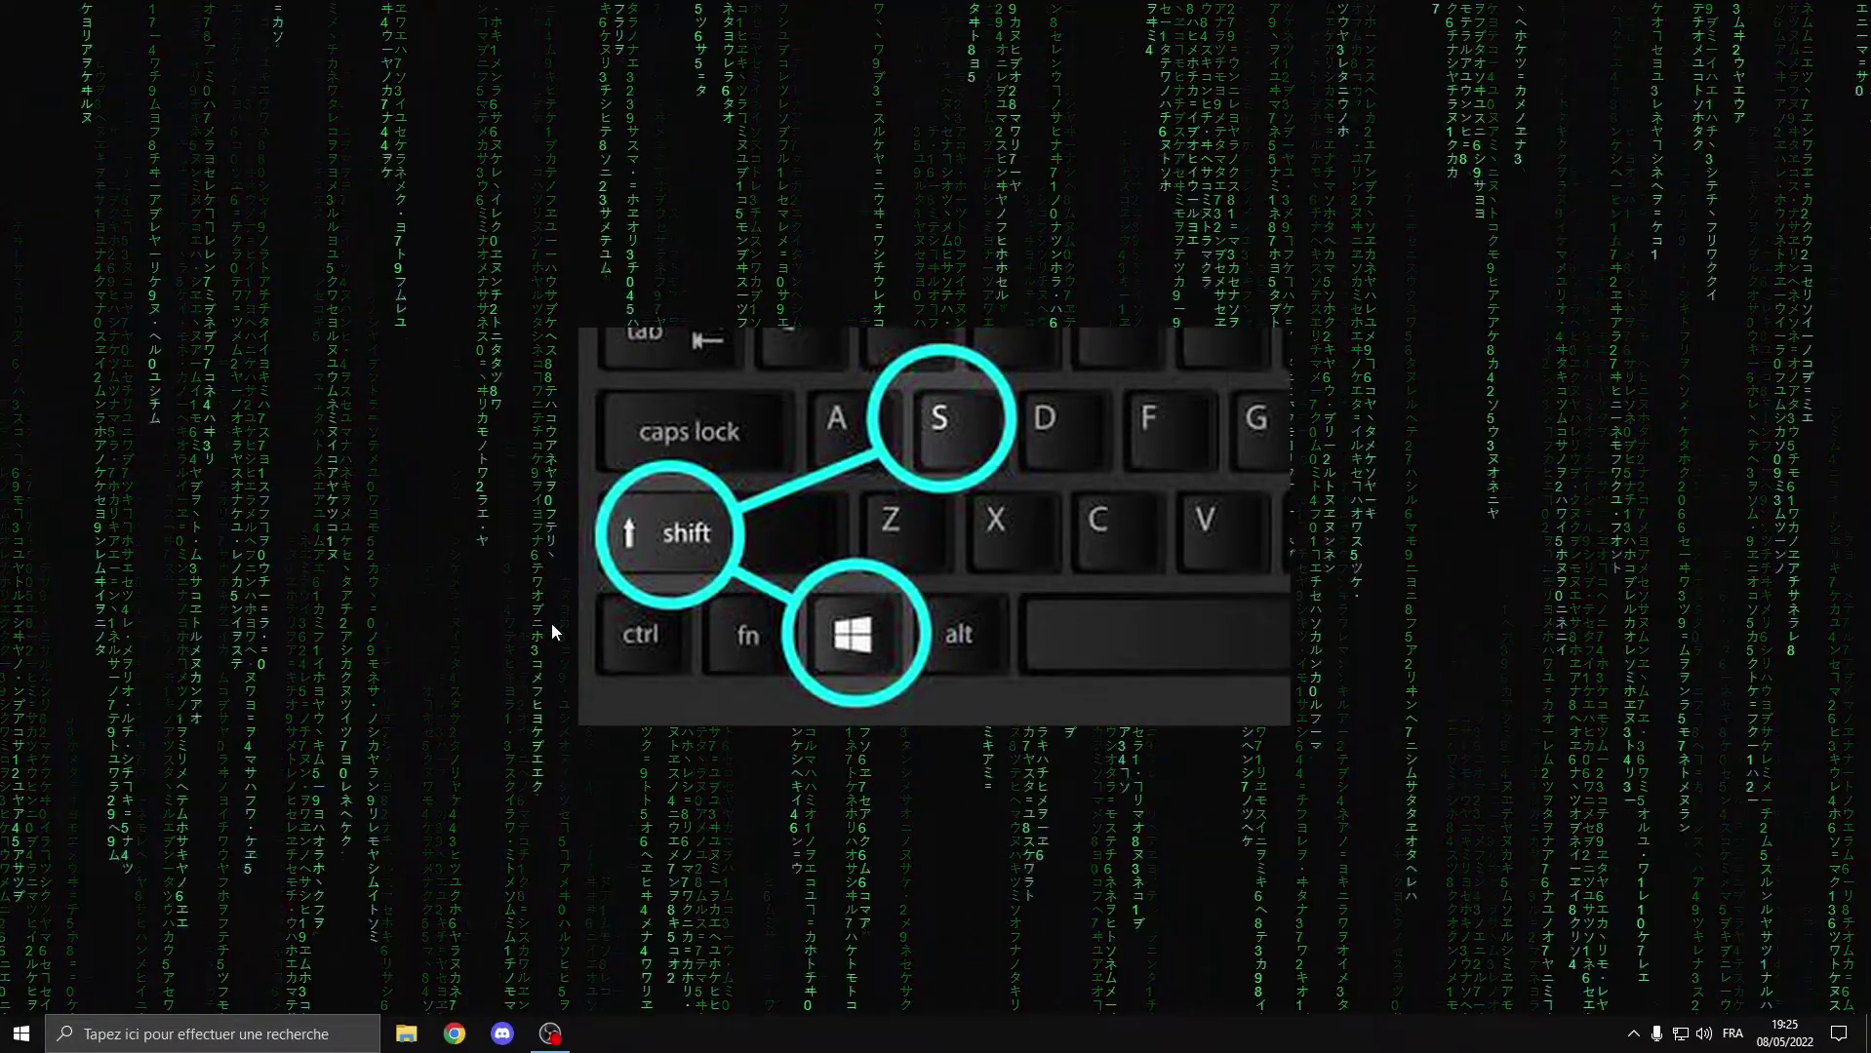
- Start a Windows screen snip and capture a free-form area of the wallpaper above and left of the DIMANCHE title
{"action": "key", "text": "super+shift+s"}
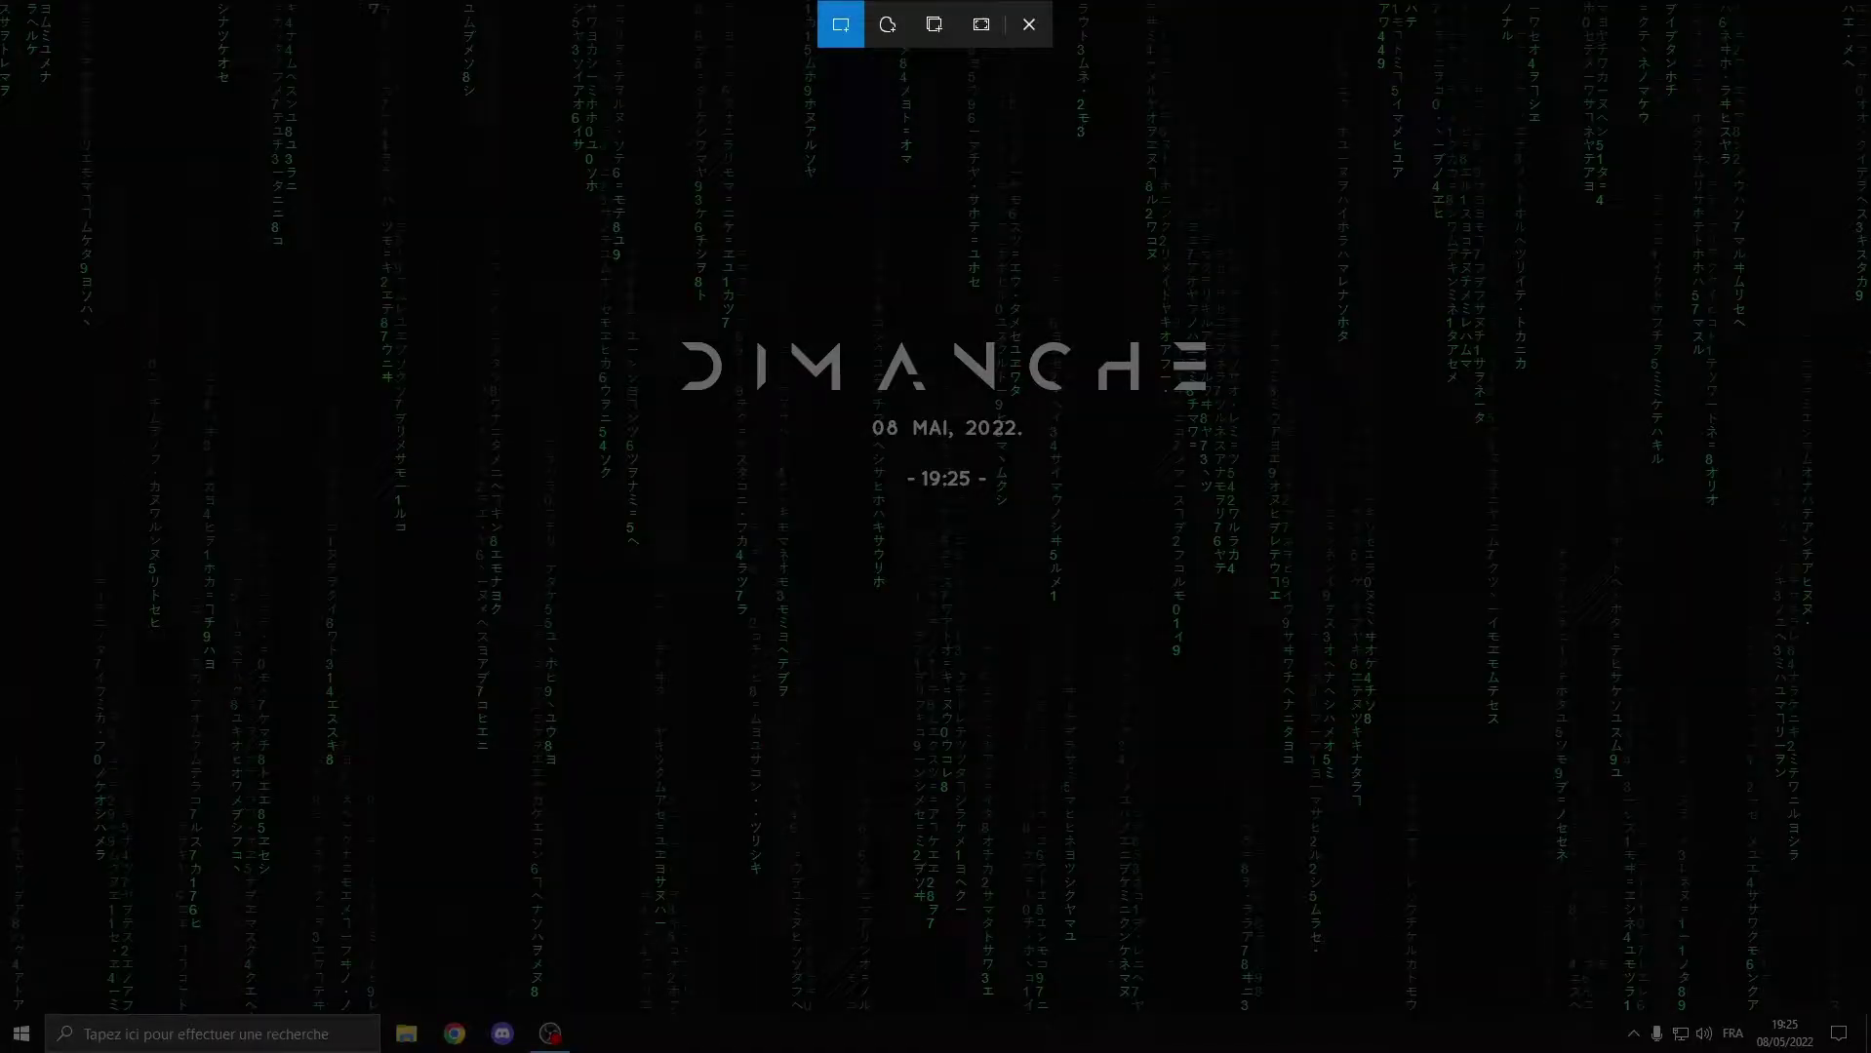
{"action": "left_click", "coordinate": [890, 36]}
{"action": "mouse_move", "coordinate": [386, 342]}
{"action": "left_mouse_down"}
{"action": "mouse_move", "coordinate": [593, 814]}
{"action": "mouse_move", "coordinate": [1419, 781]}
{"action": "mouse_move", "coordinate": [1415, 189]}
{"action": "mouse_move", "coordinate": [466, 147]}
{"action": "left_mouse_up"}
{"action": "left_click_drag", "start_coordinate": [381, 369], "coordinate": [387, 344]}
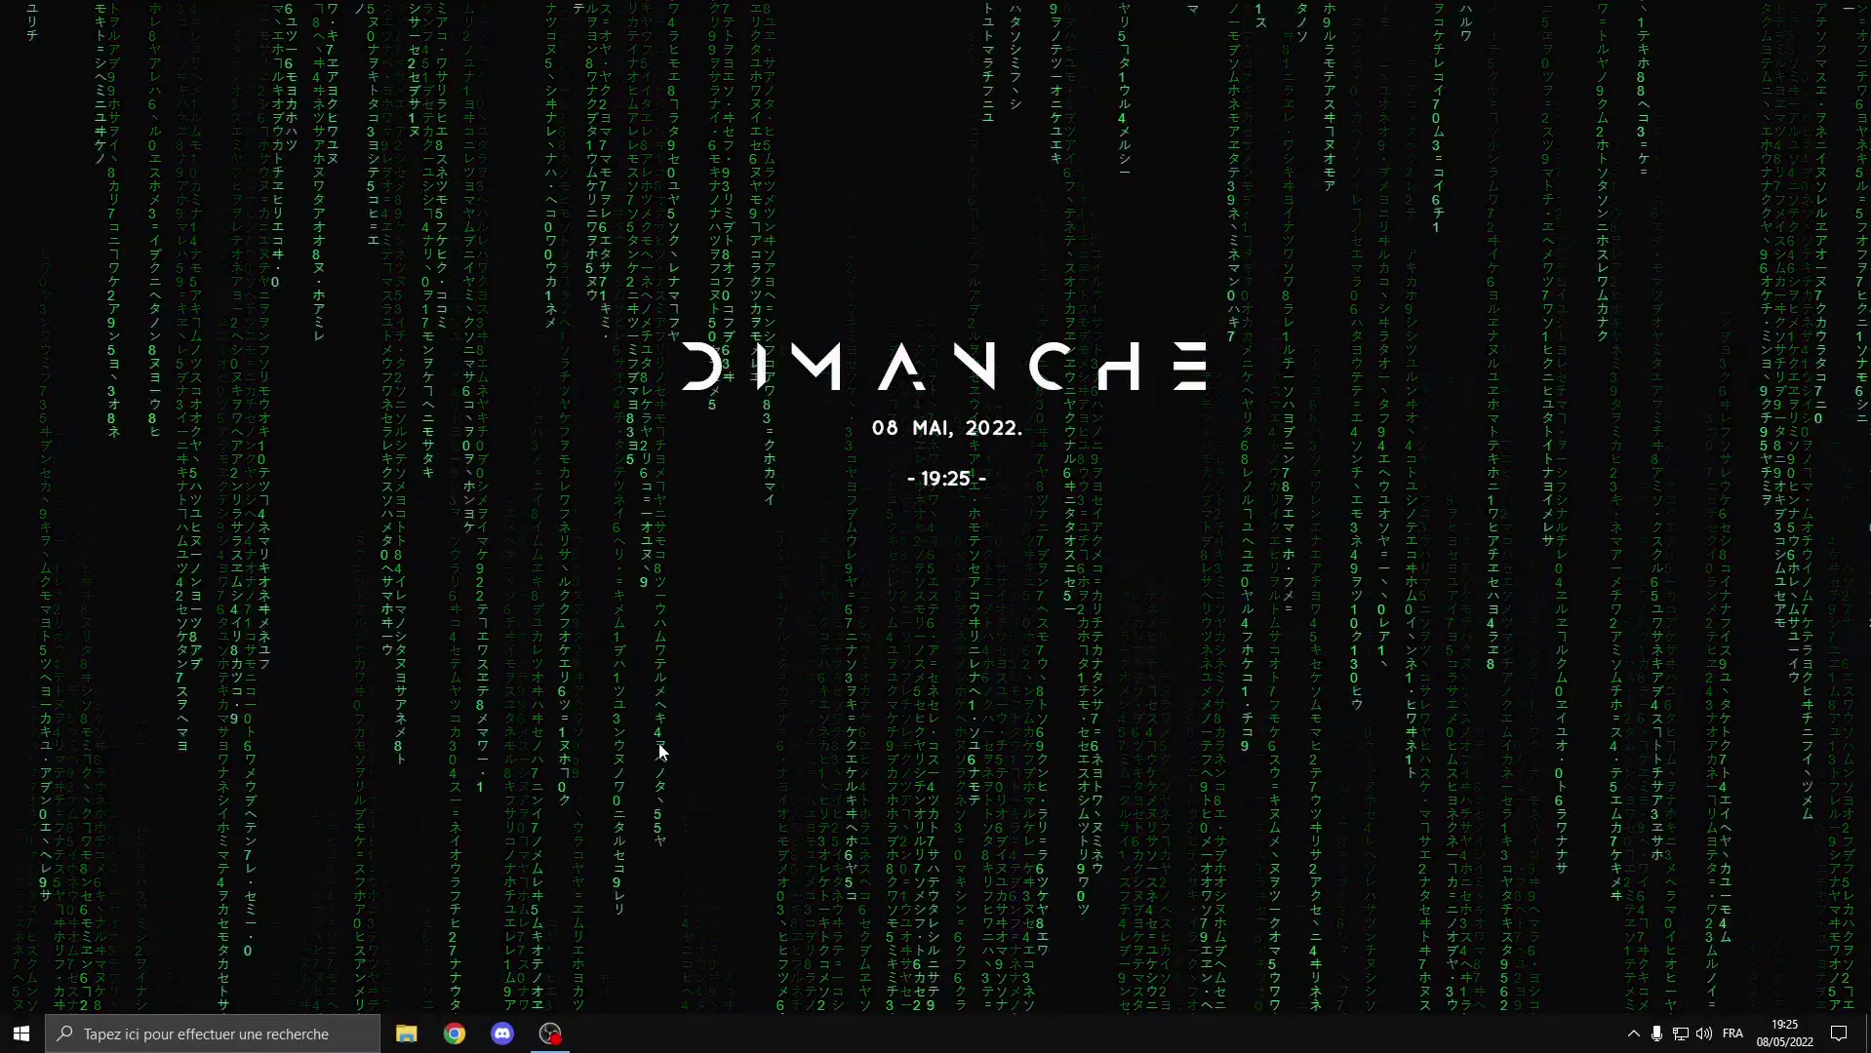
- Start another screen snip in rectangular mode and capture a wallpaper area to the left of the DIMANCHE title
{"action": "key", "text": "super+shift+s"}
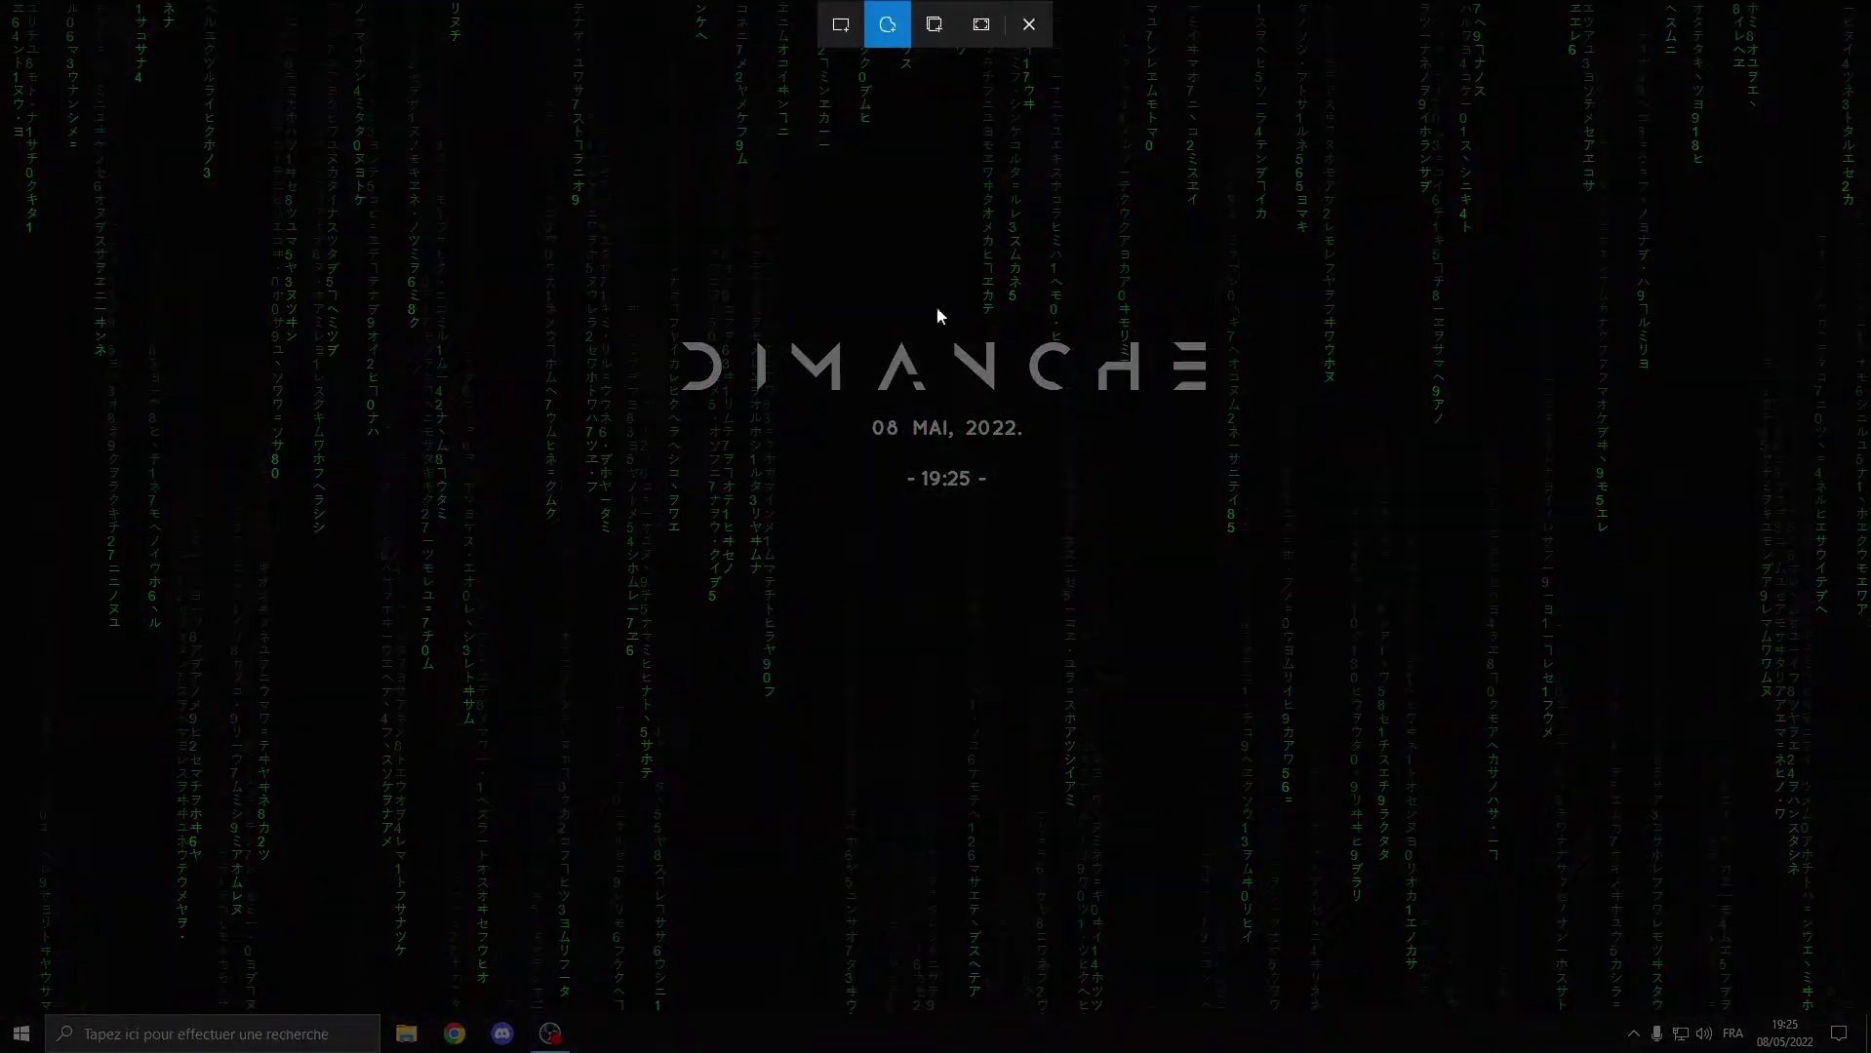
{"action": "left_click", "coordinate": [841, 37]}
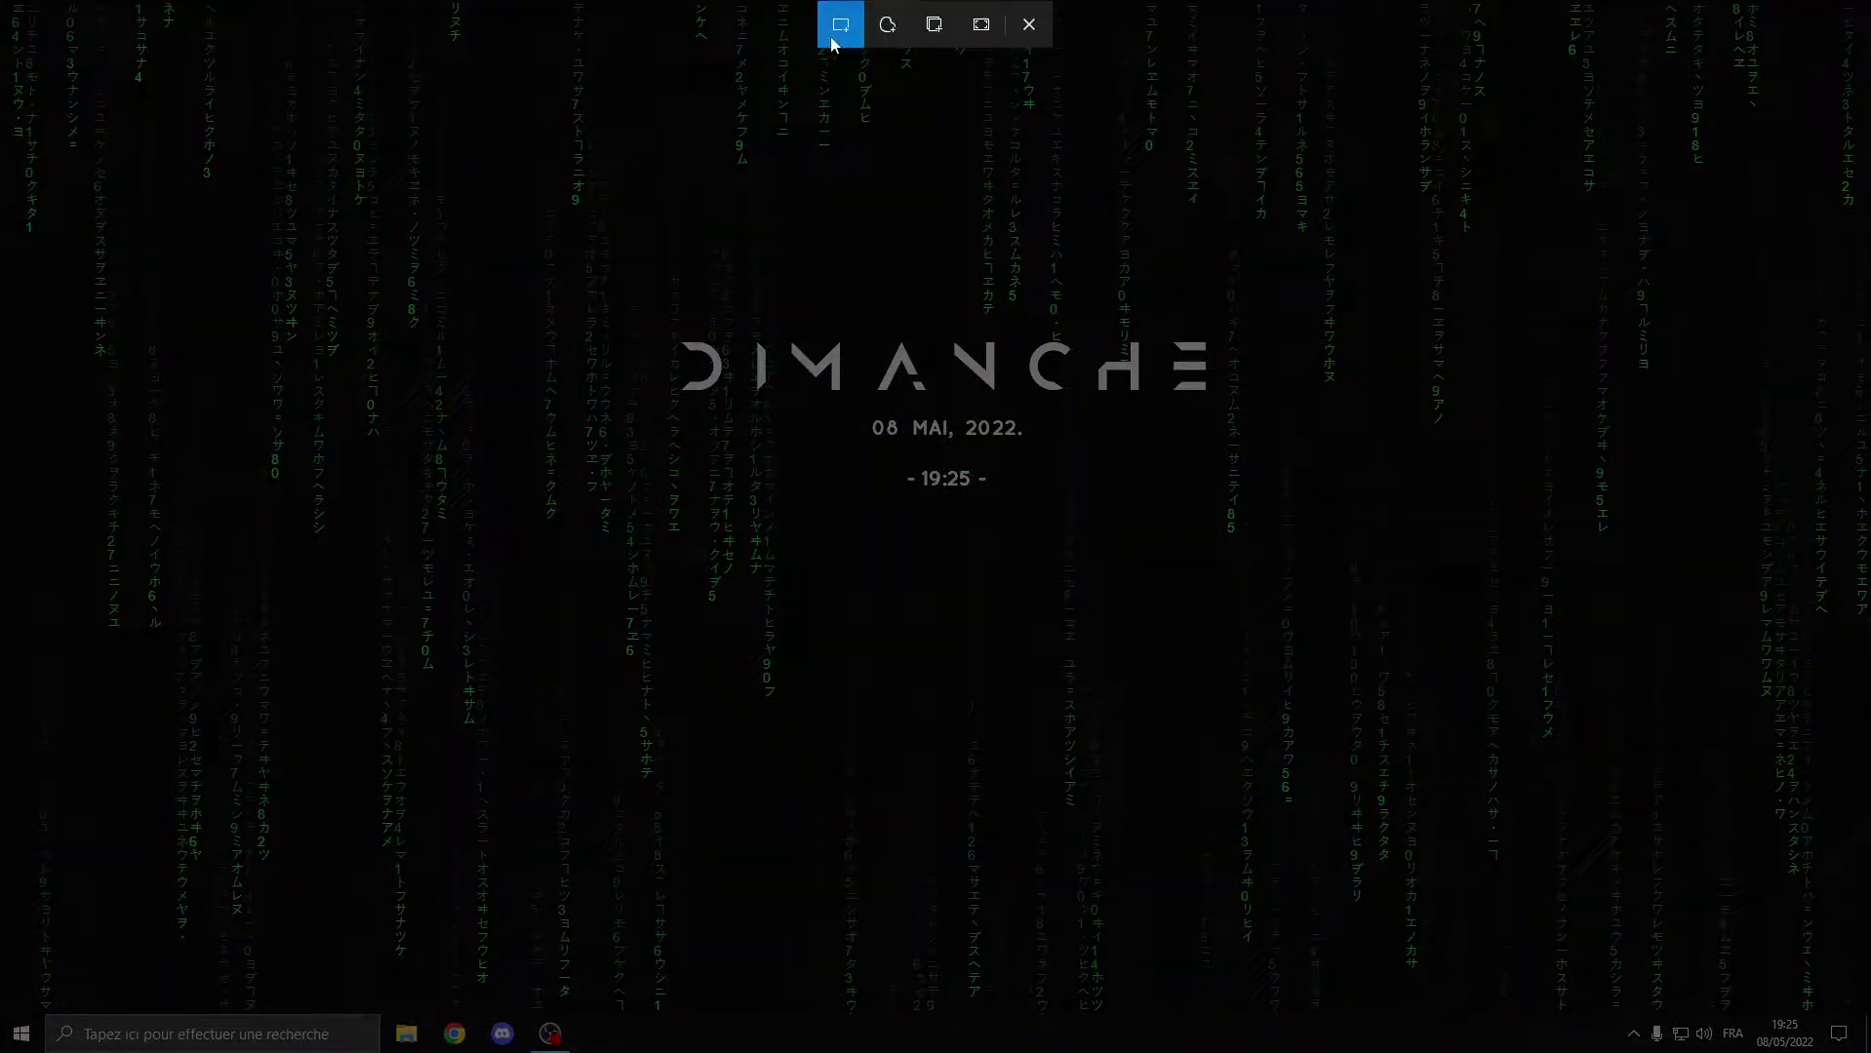
{"action": "left_click_drag", "start_coordinate": [132, 123], "coordinate": [595, 468]}
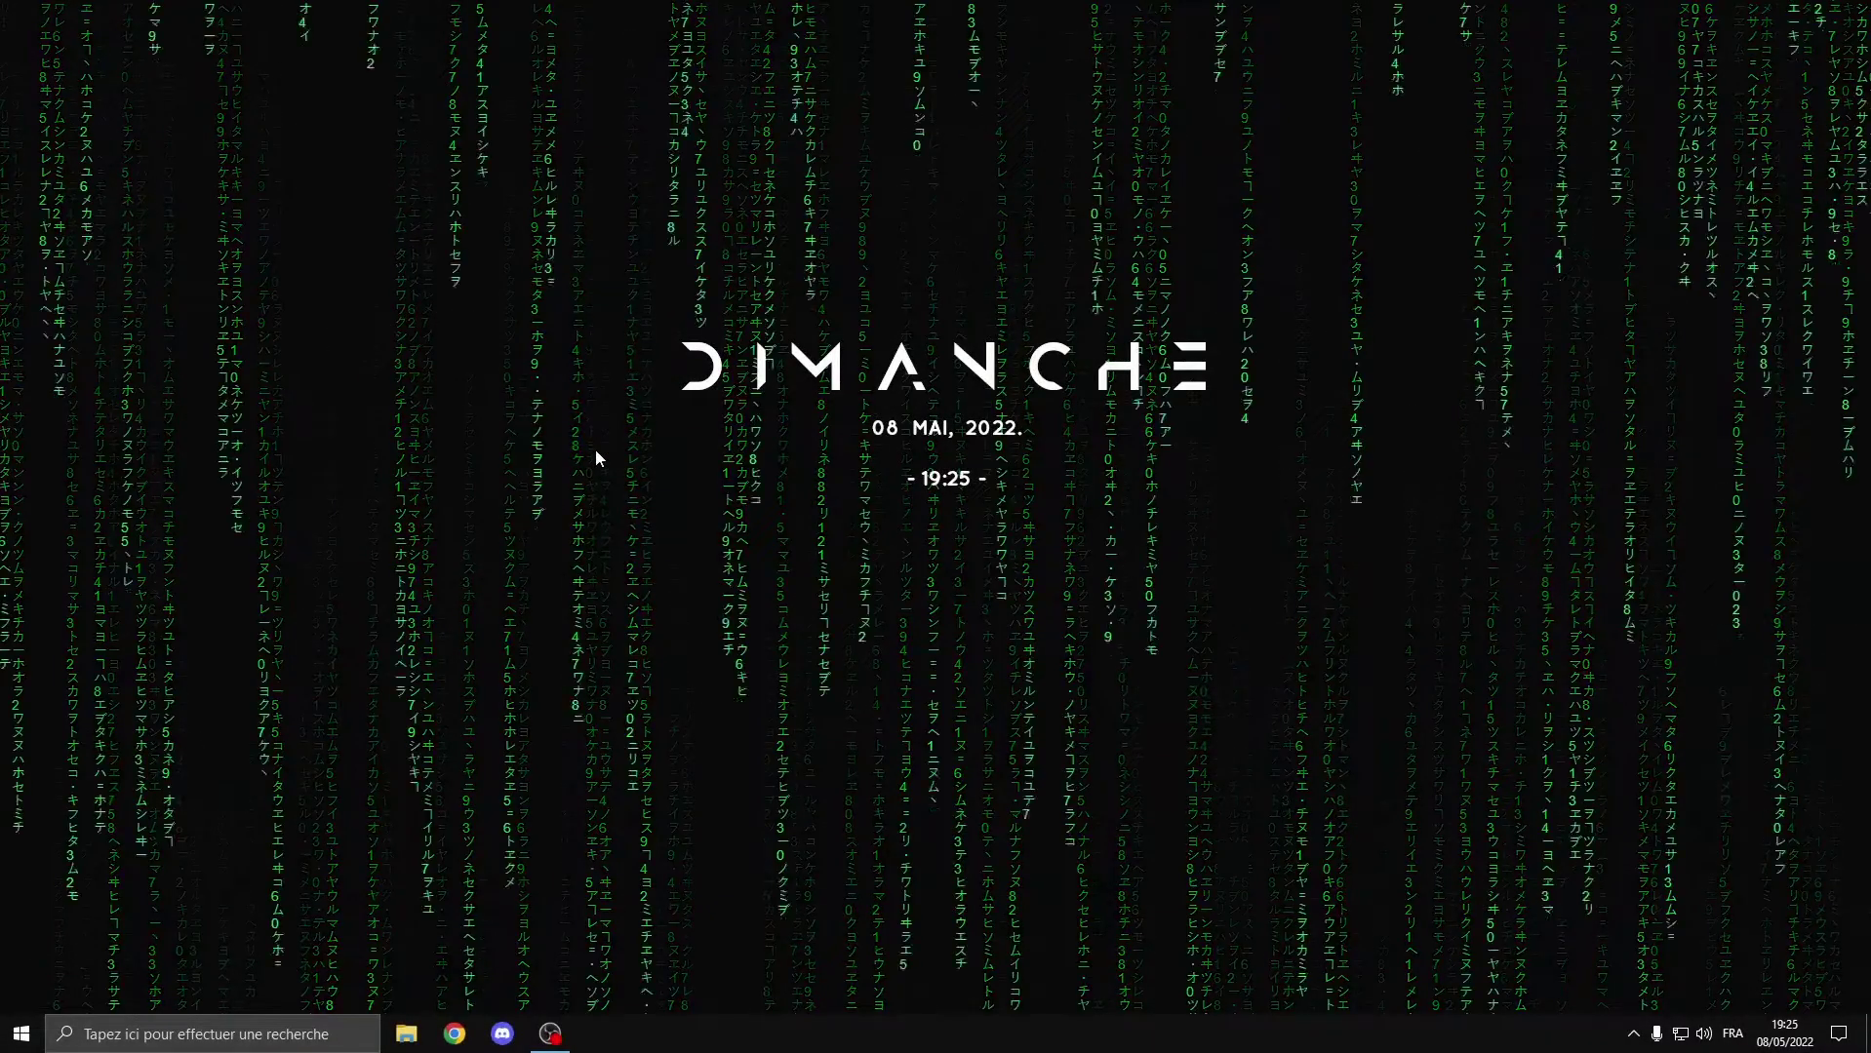
- Take a rectangular screen snip enclosing the DIMANCHE title, the date and the clock on the desktop
{"action": "key", "text": "super+shift+s"}
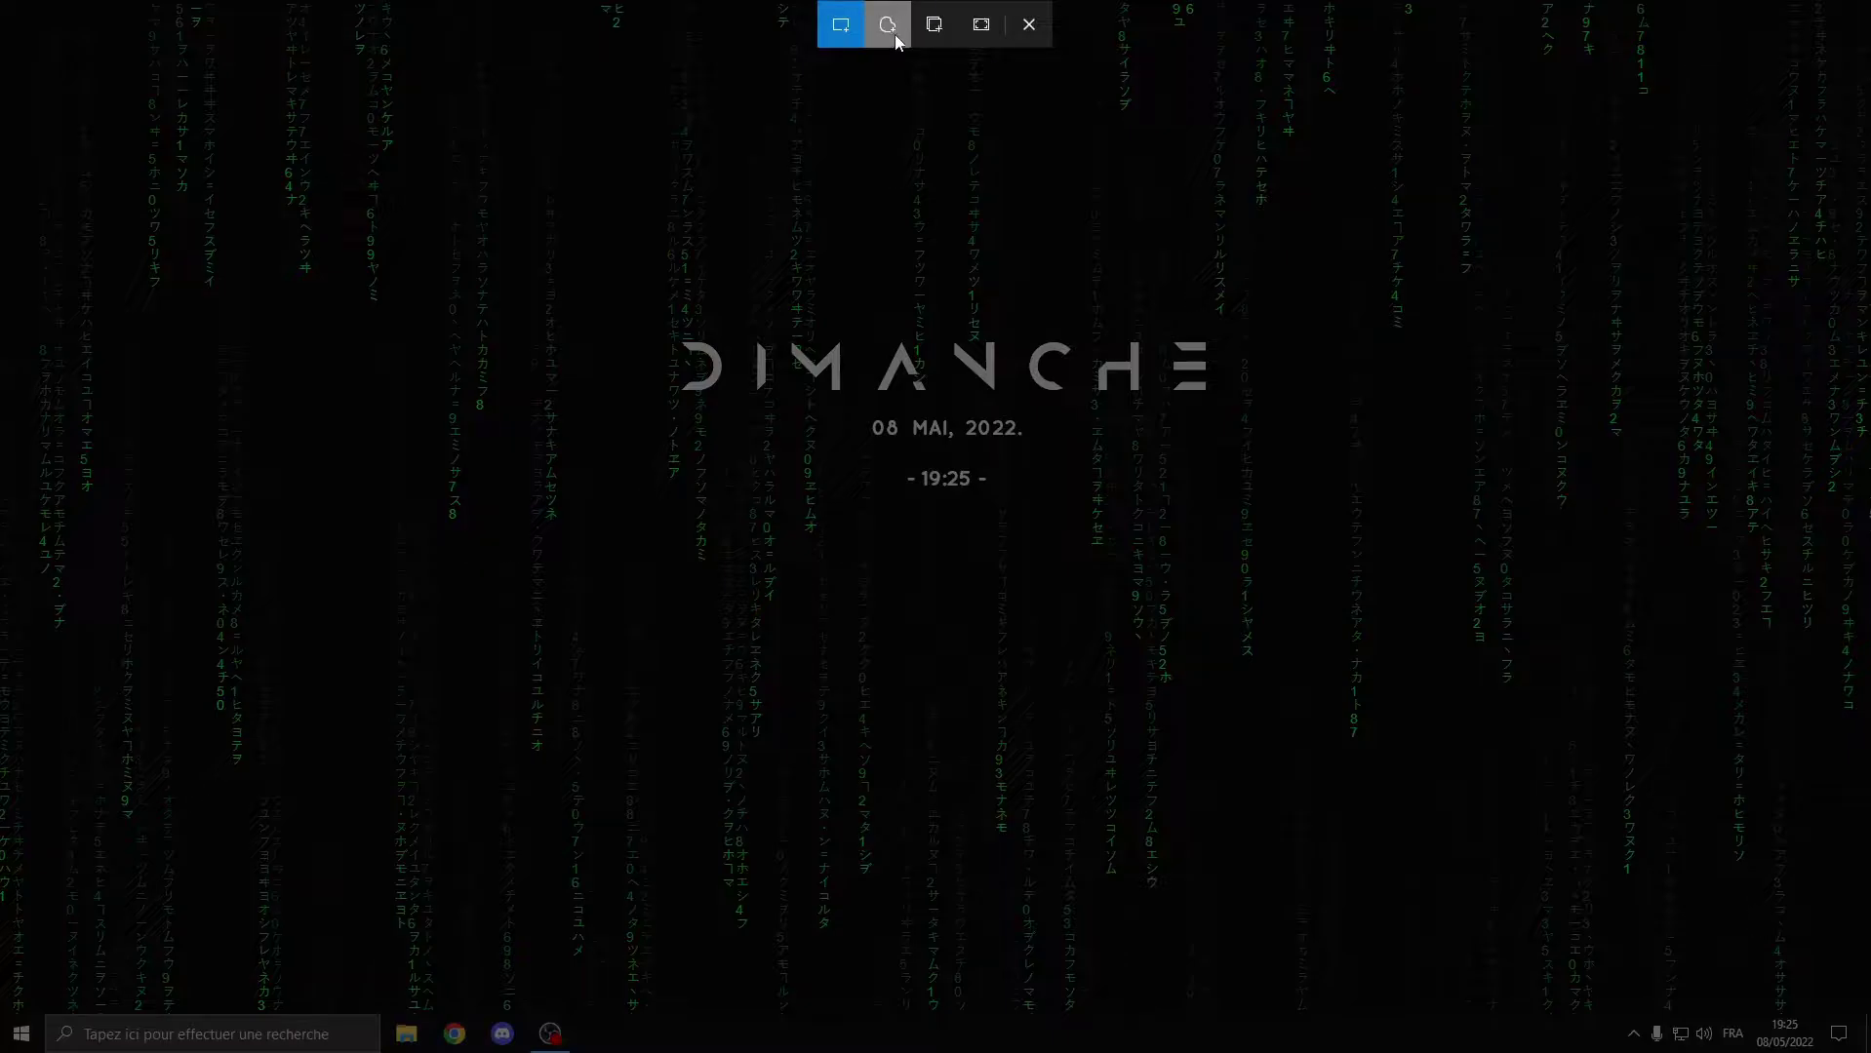
{"action": "left_click", "coordinate": [933, 37]}
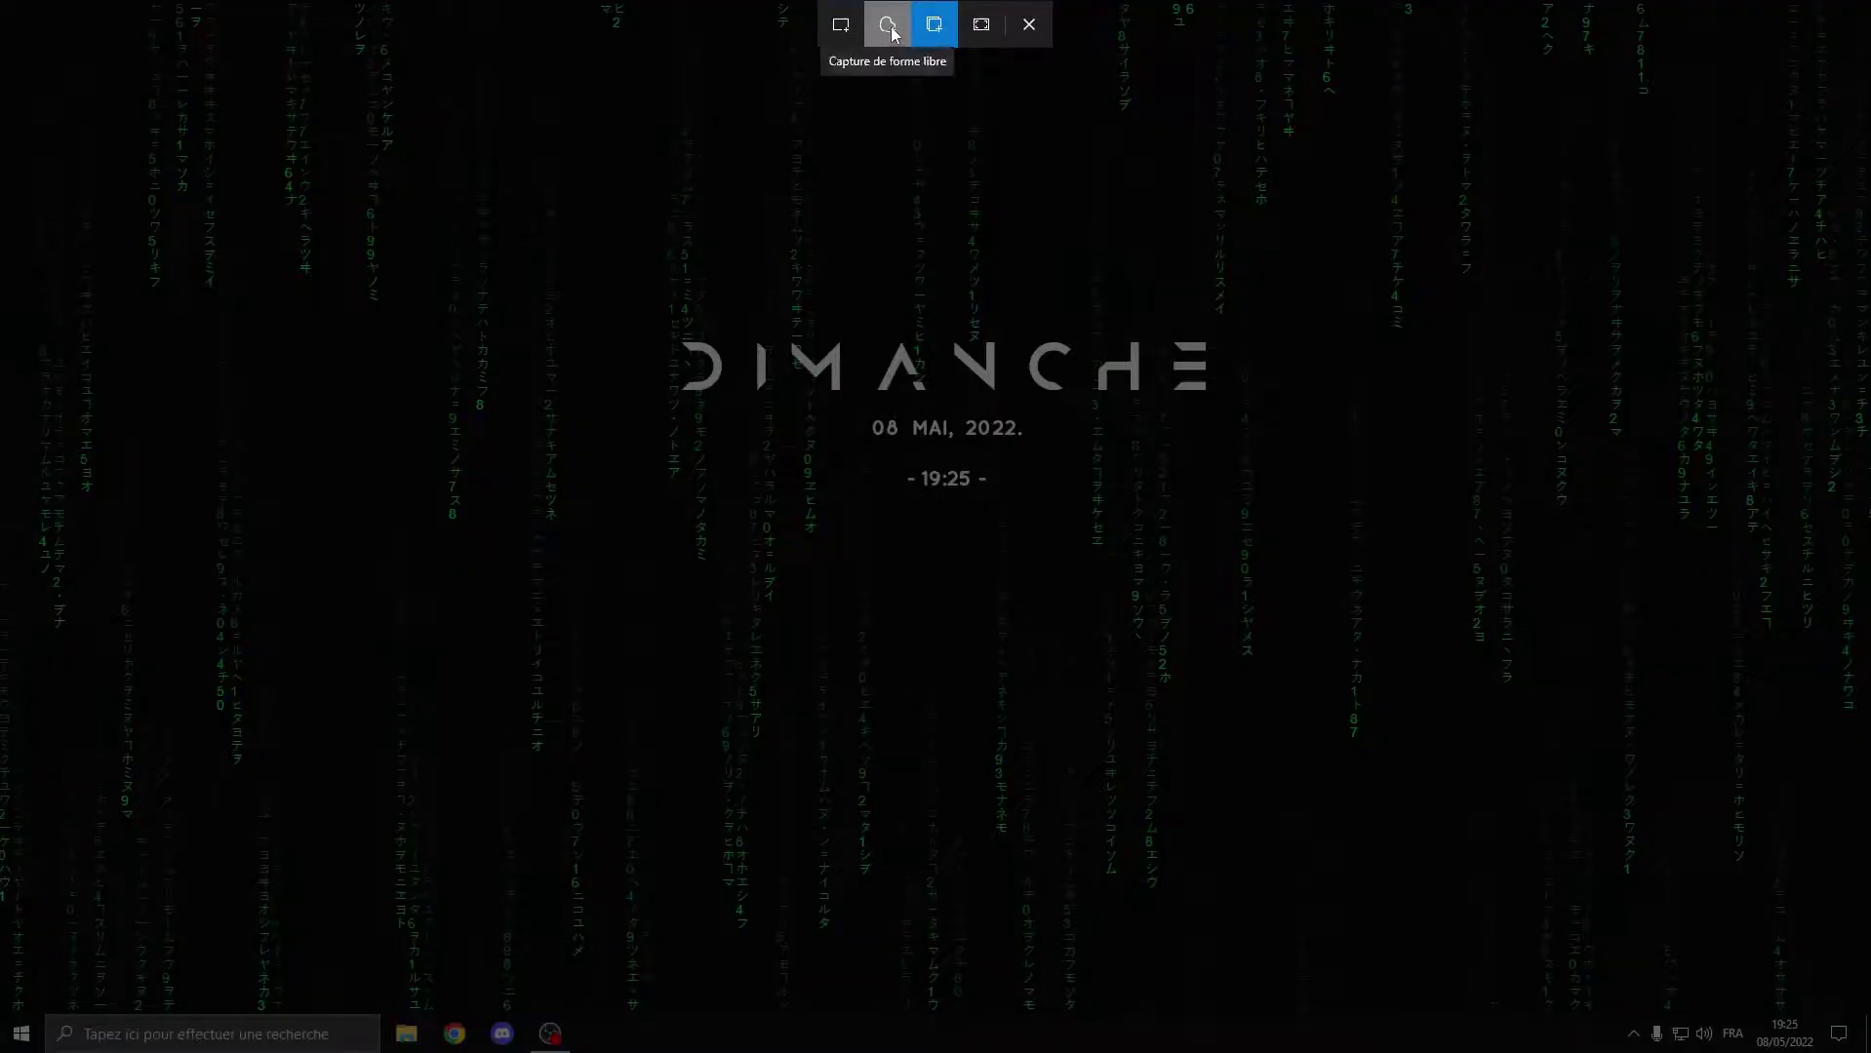
{"action": "left_click", "coordinate": [851, 32]}
{"action": "left_click_drag", "start_coordinate": [567, 264], "coordinate": [1295, 580]}
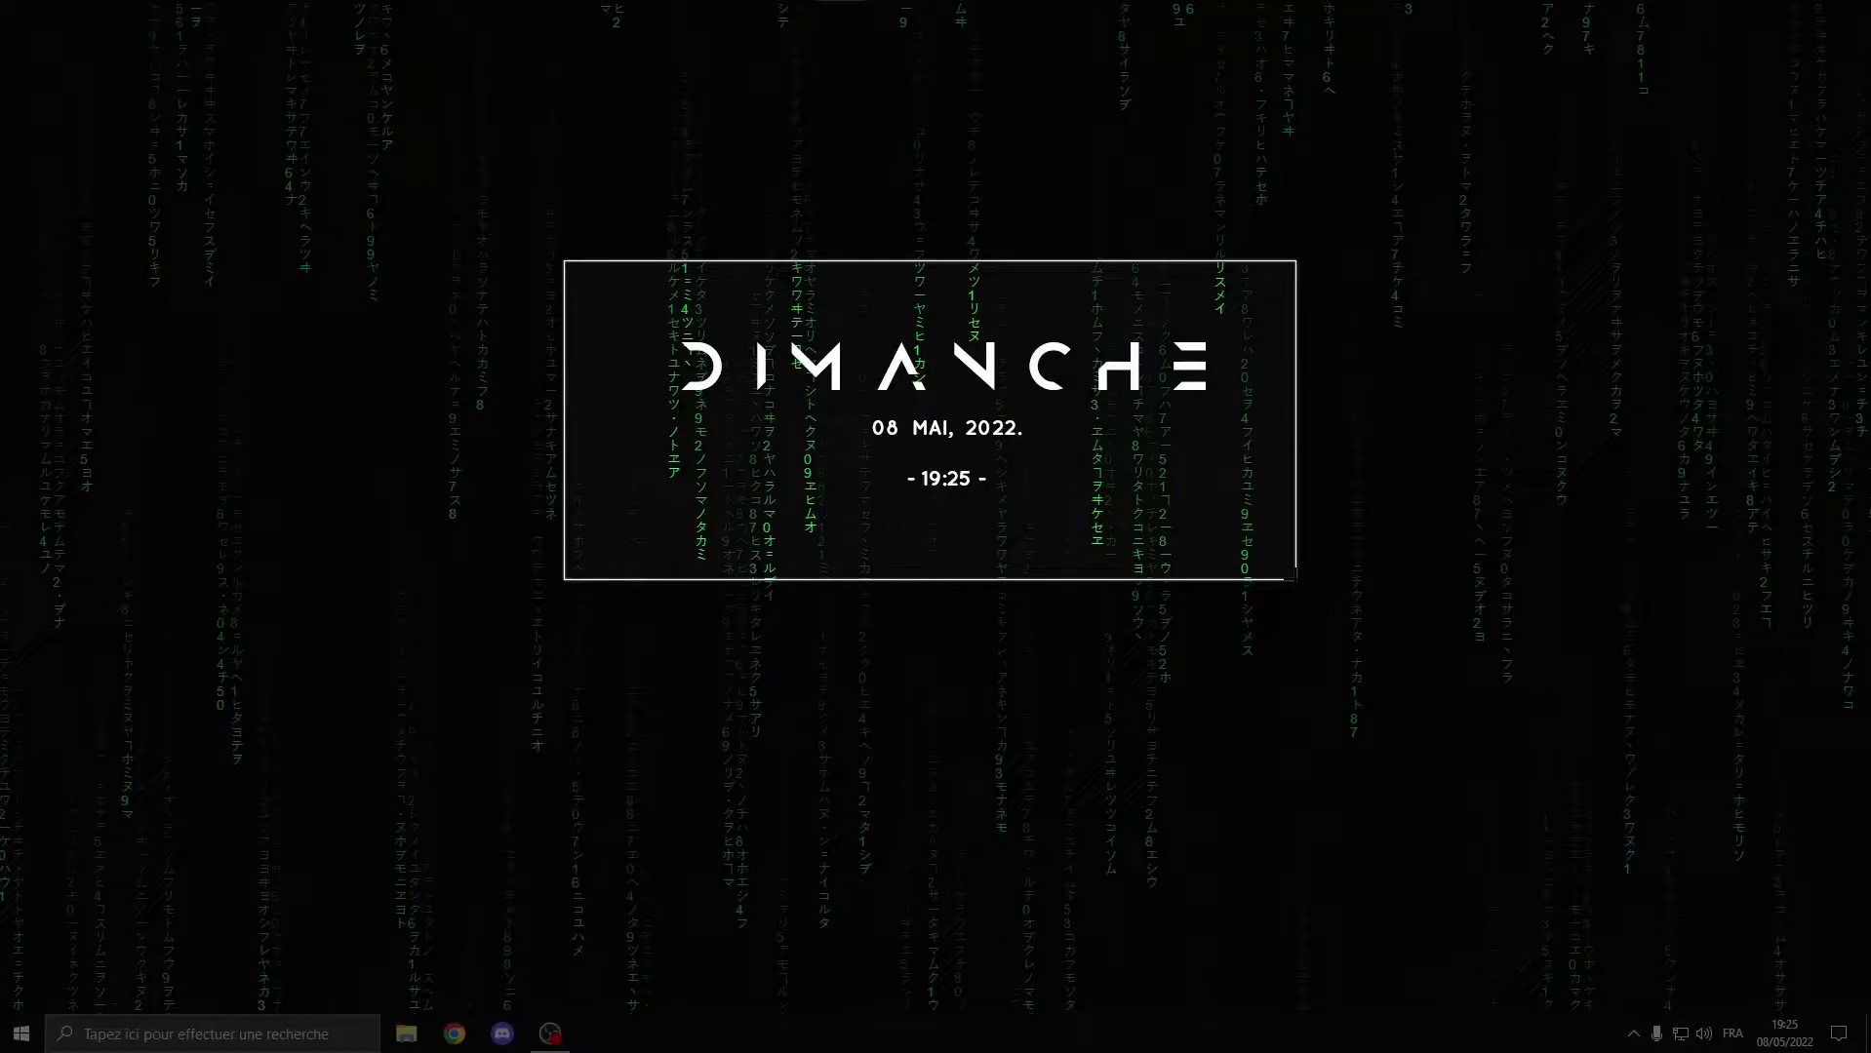
{"action": "left_click_drag", "start_coordinate": [1295, 579], "coordinate": [1296, 579]}
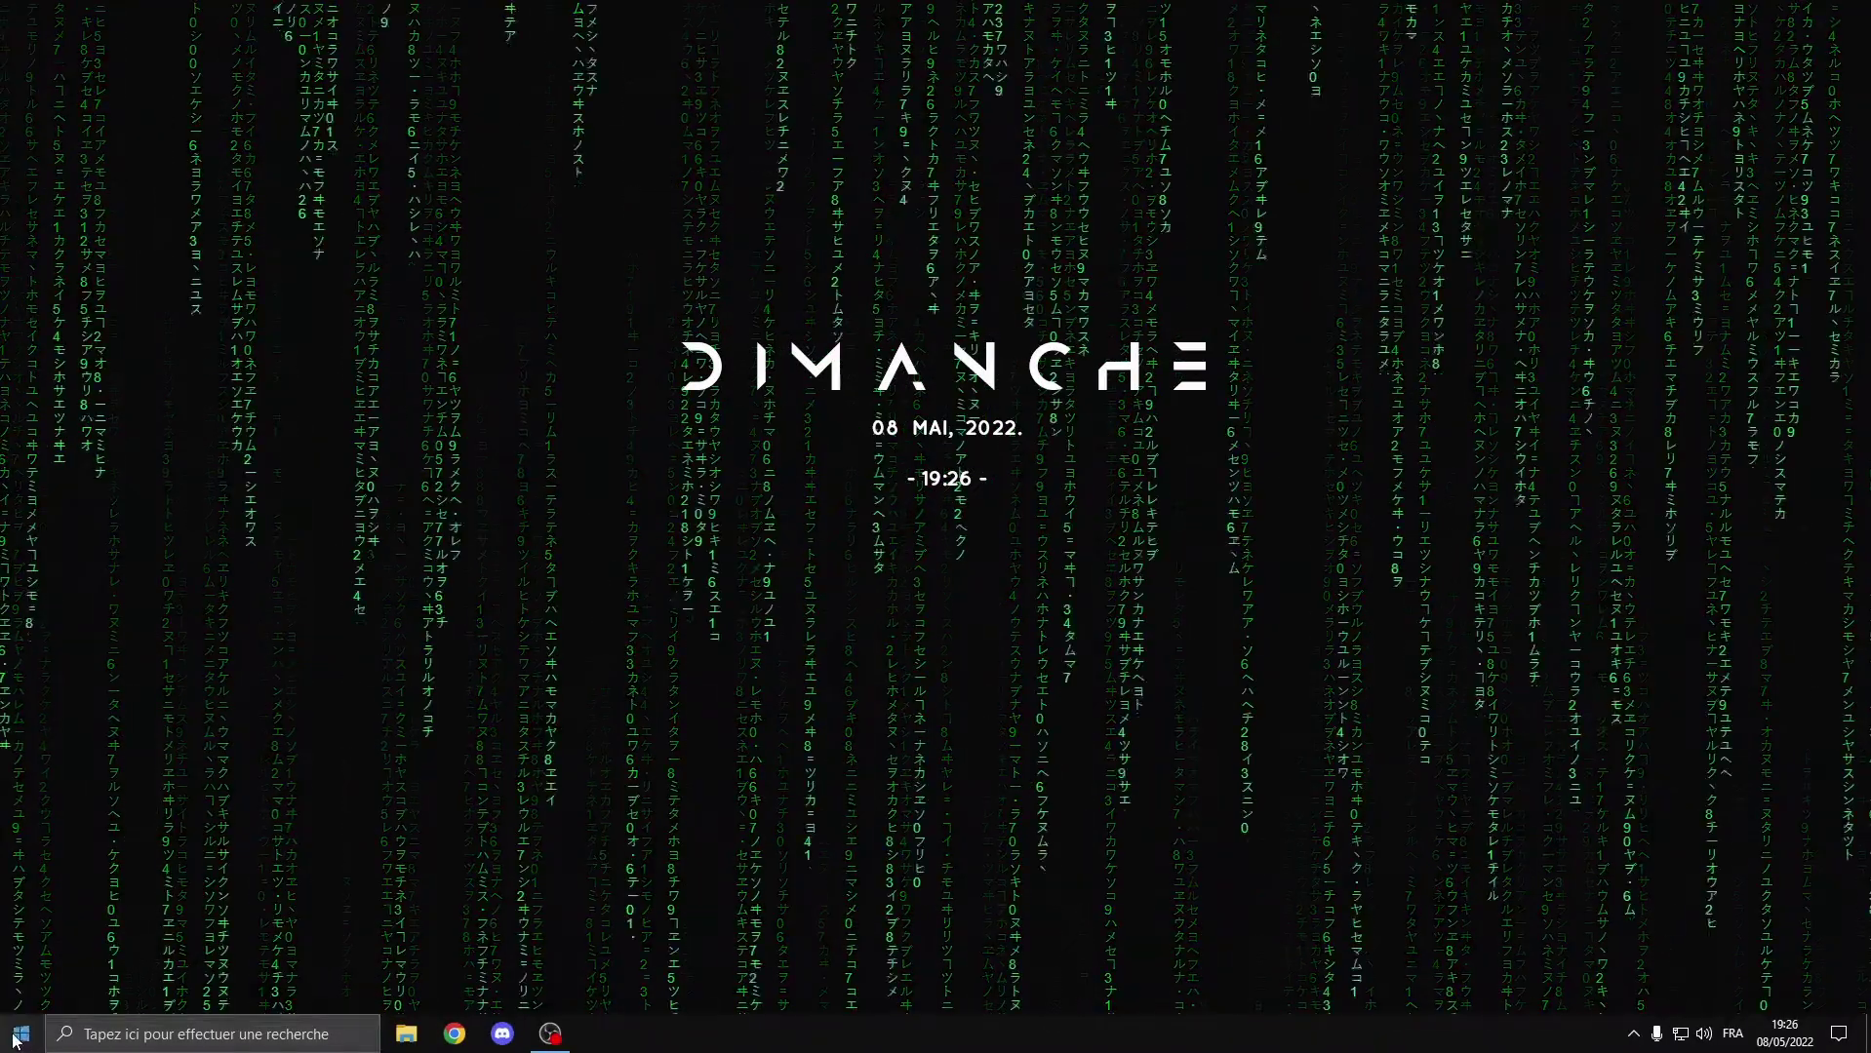
- Search Windows for "paint", launch Paint, paste the snip and crop the canvas to it
{"action": "key", "text": "super"}
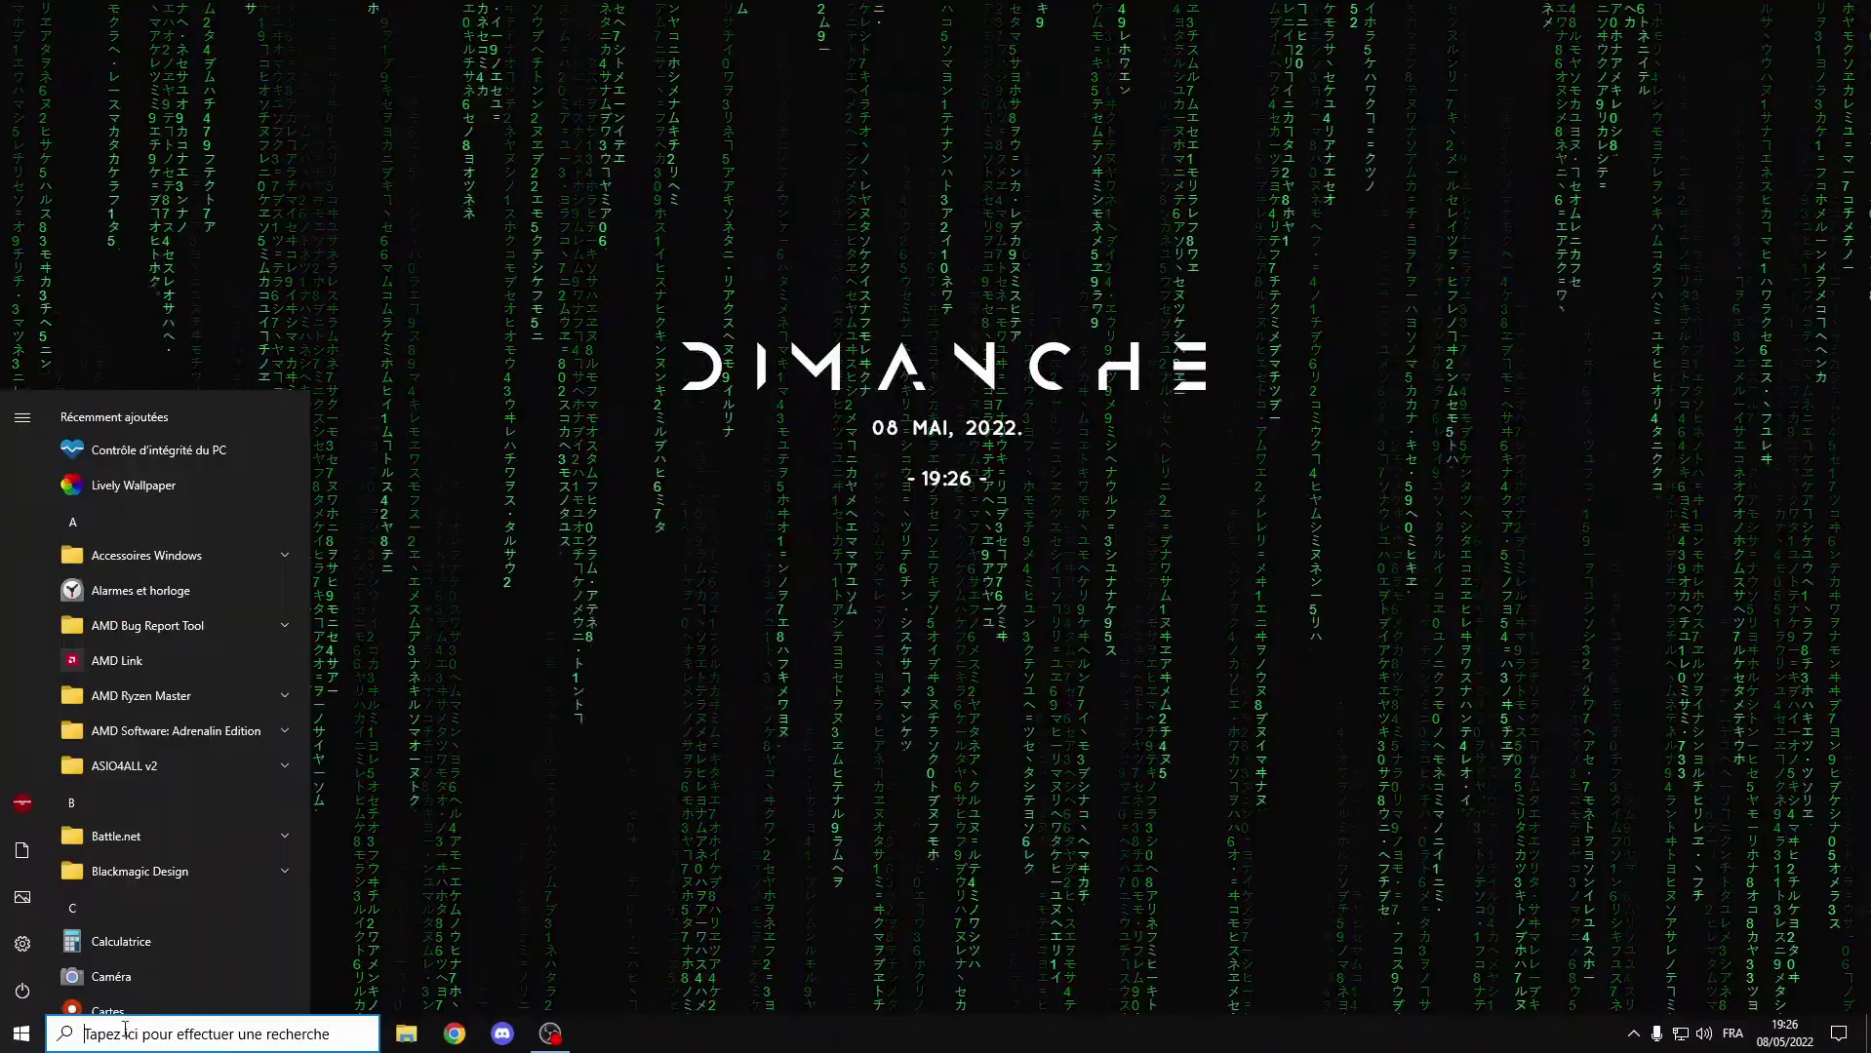
{"action": "type", "text": "paint"}
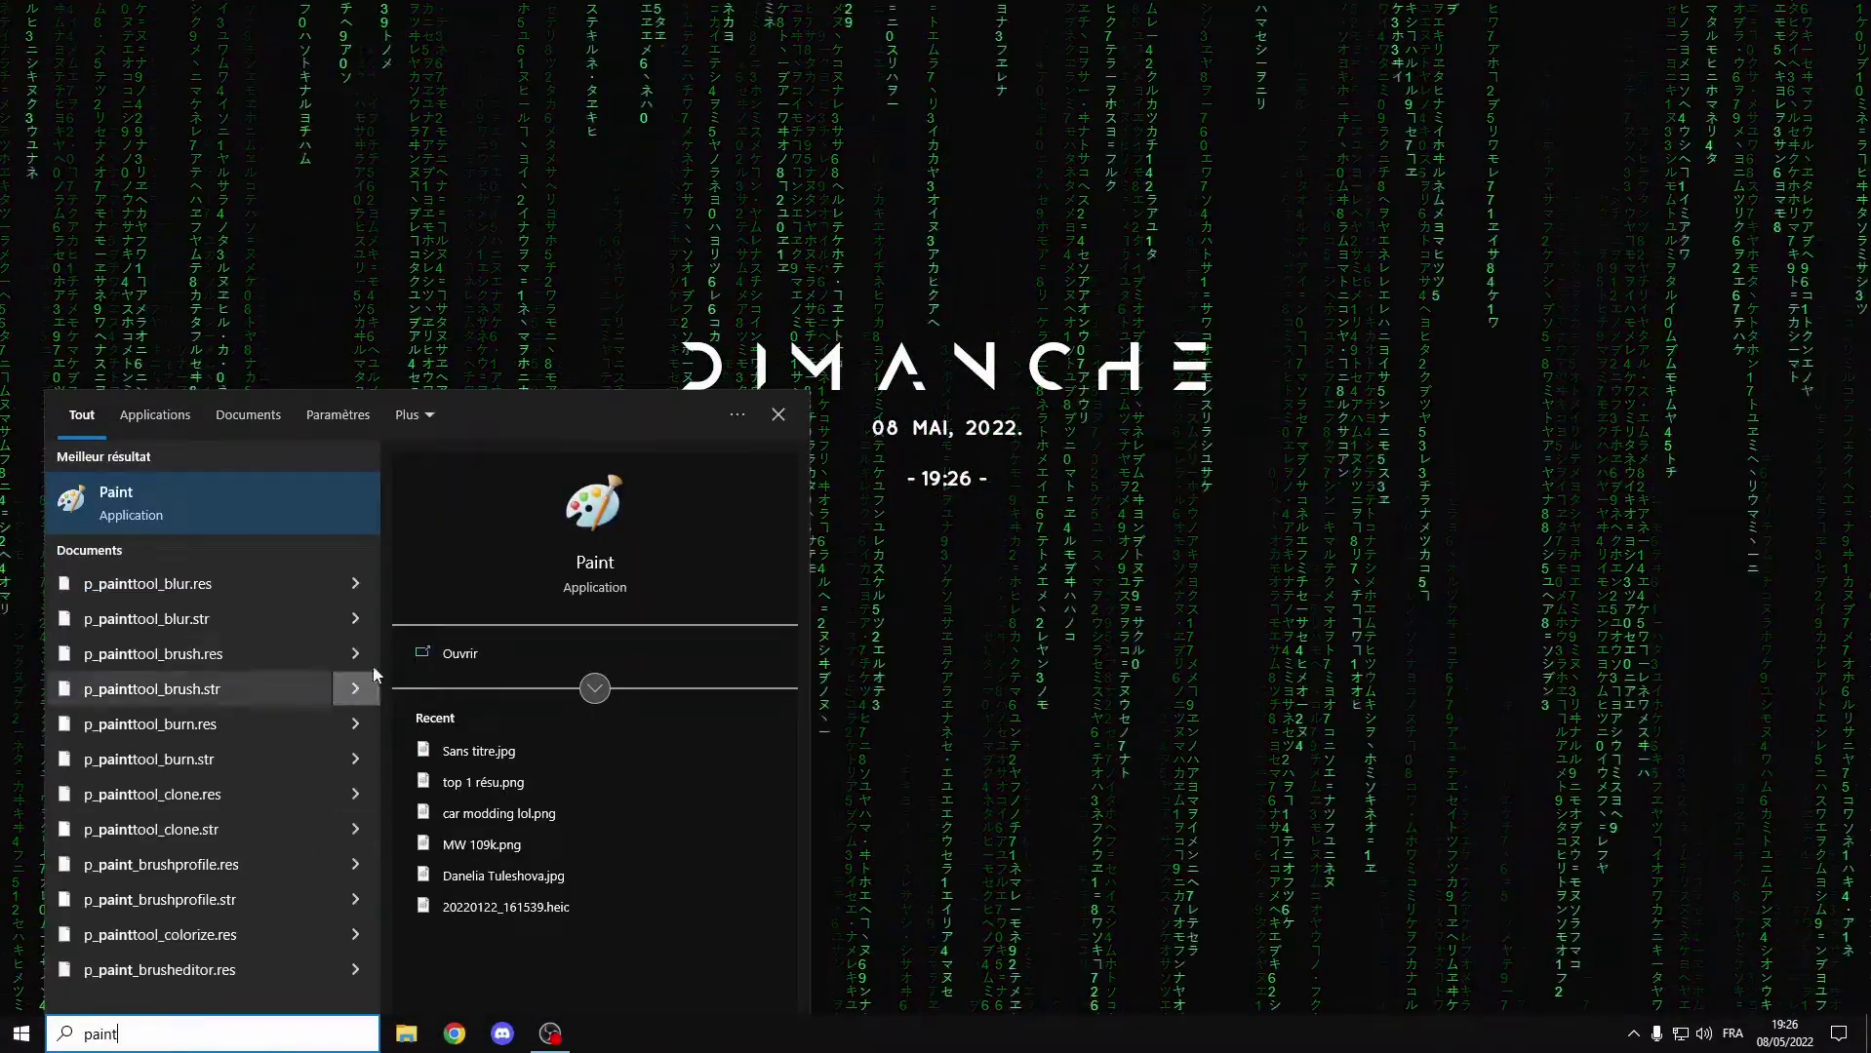
{"action": "left_click", "coordinate": [319, 509]}
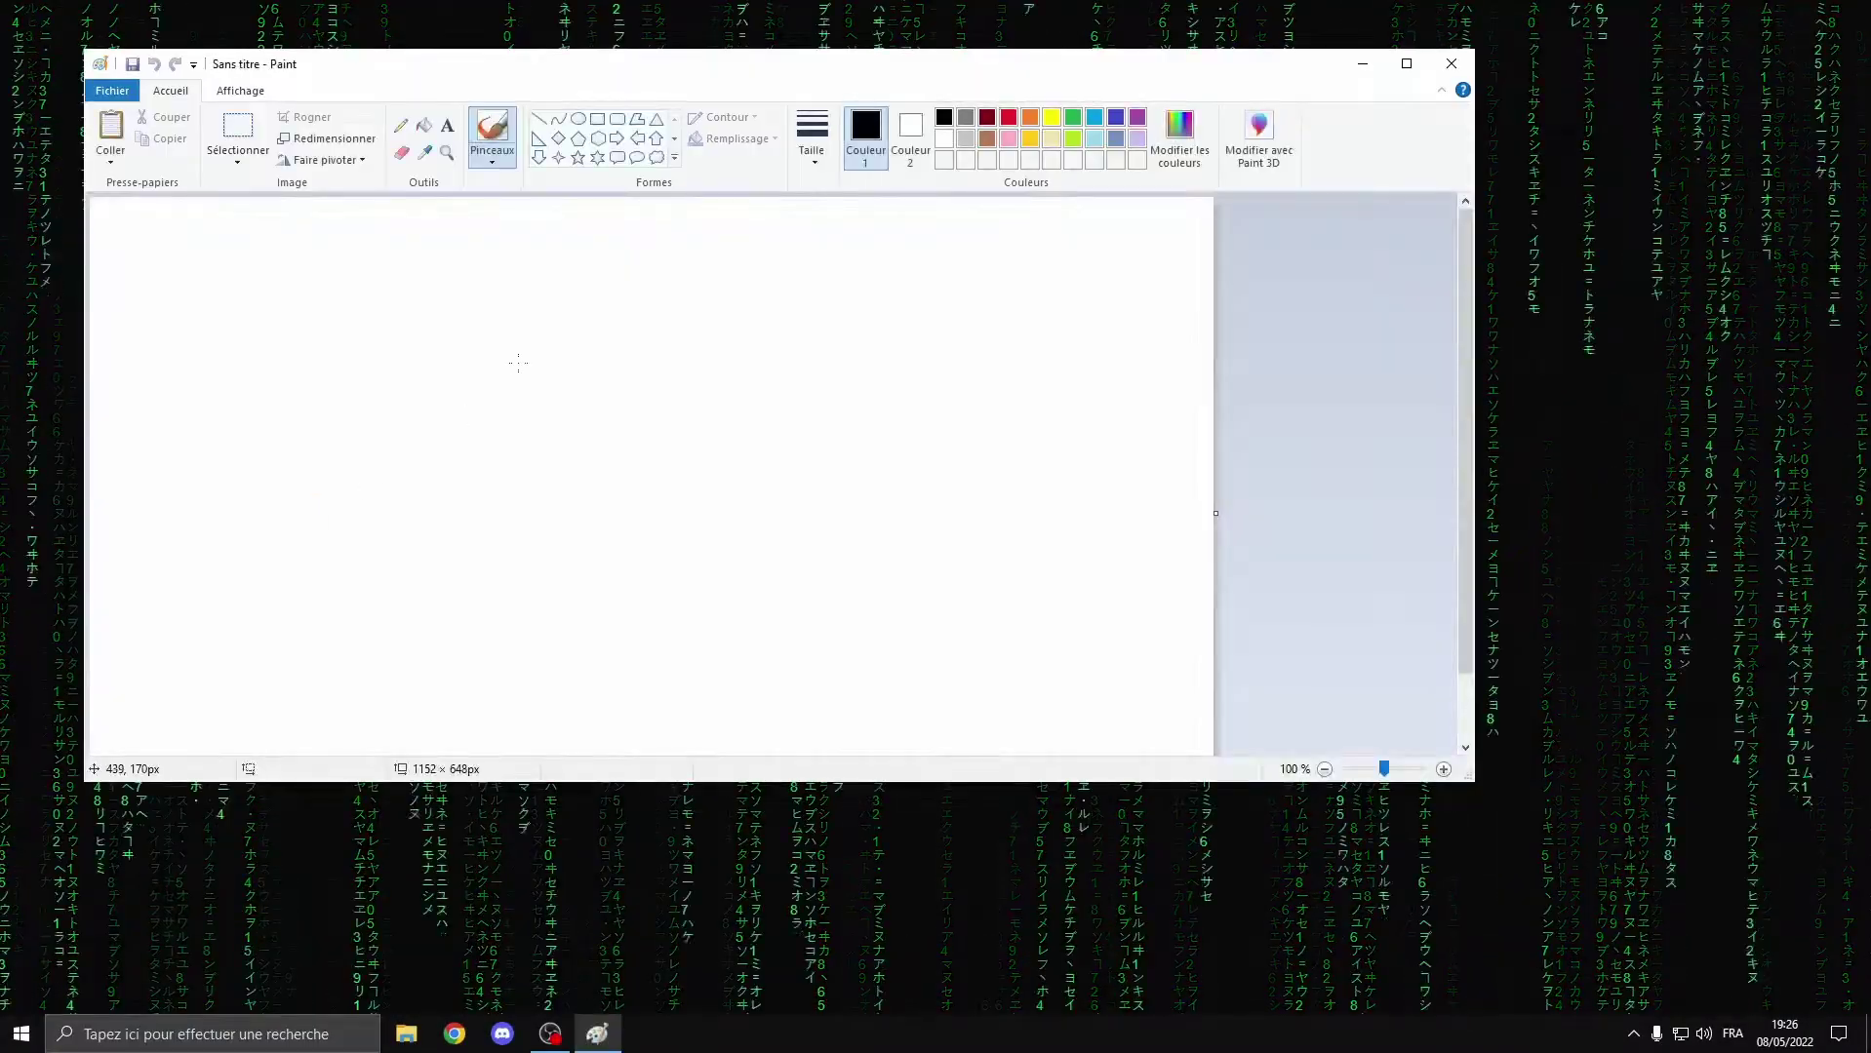
{"action": "key", "text": "ctrl+v"}
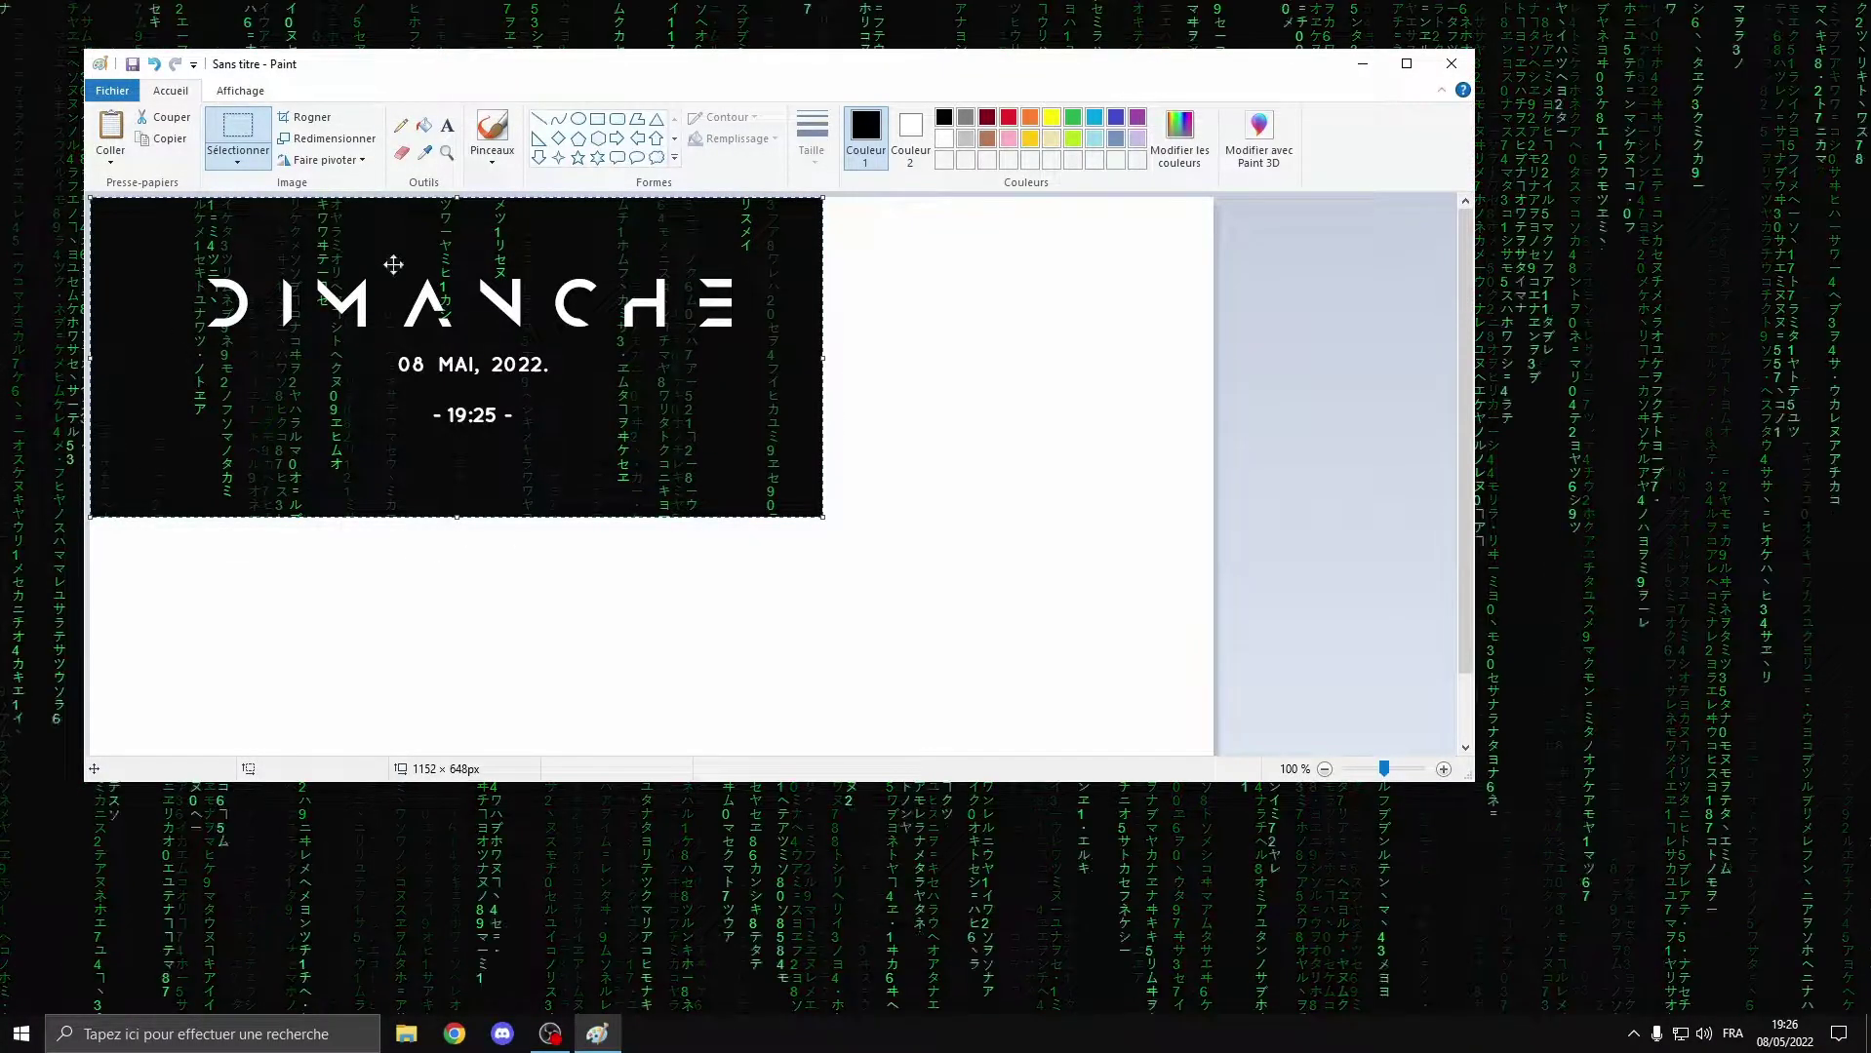
{"action": "left_click", "coordinate": [307, 117]}
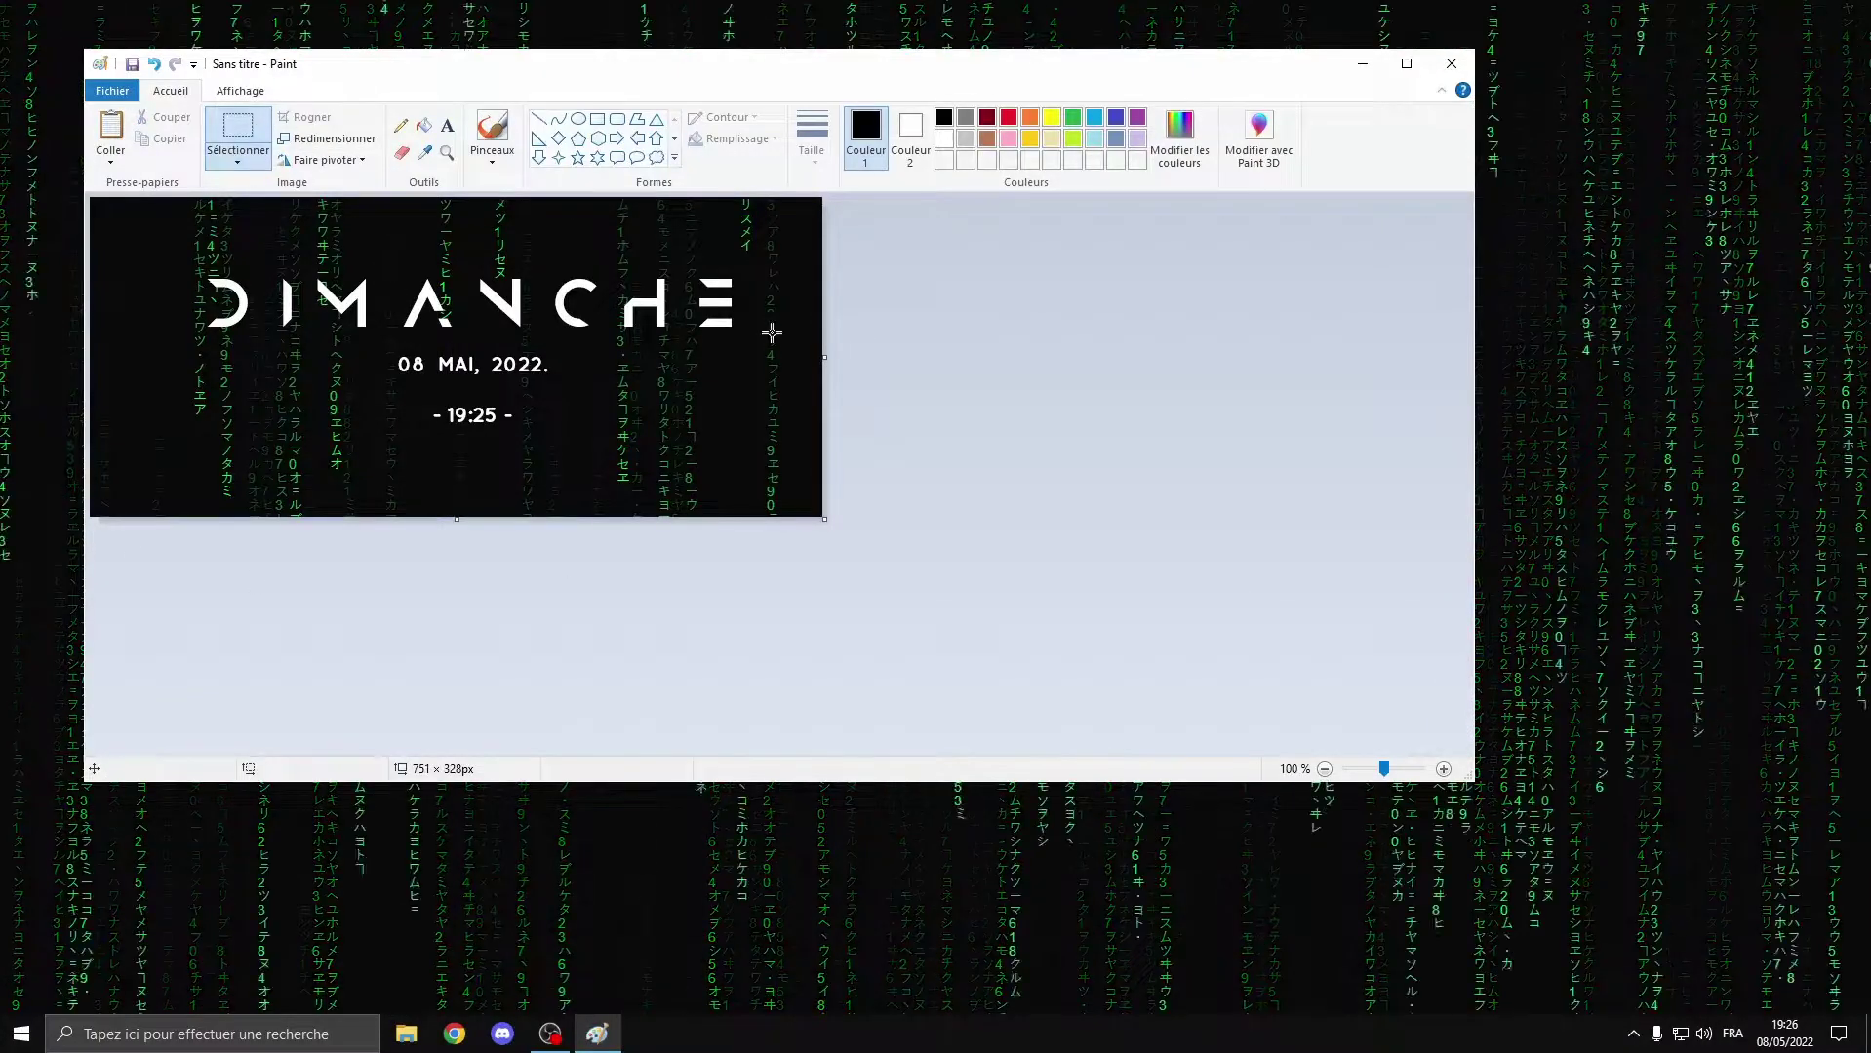
- Save the image as a PNG named "capture 28" in the Bureau folder and close Paint
{"action": "left_click", "coordinate": [124, 97]}
{"action": "mouse_move", "coordinate": [218, 259]}
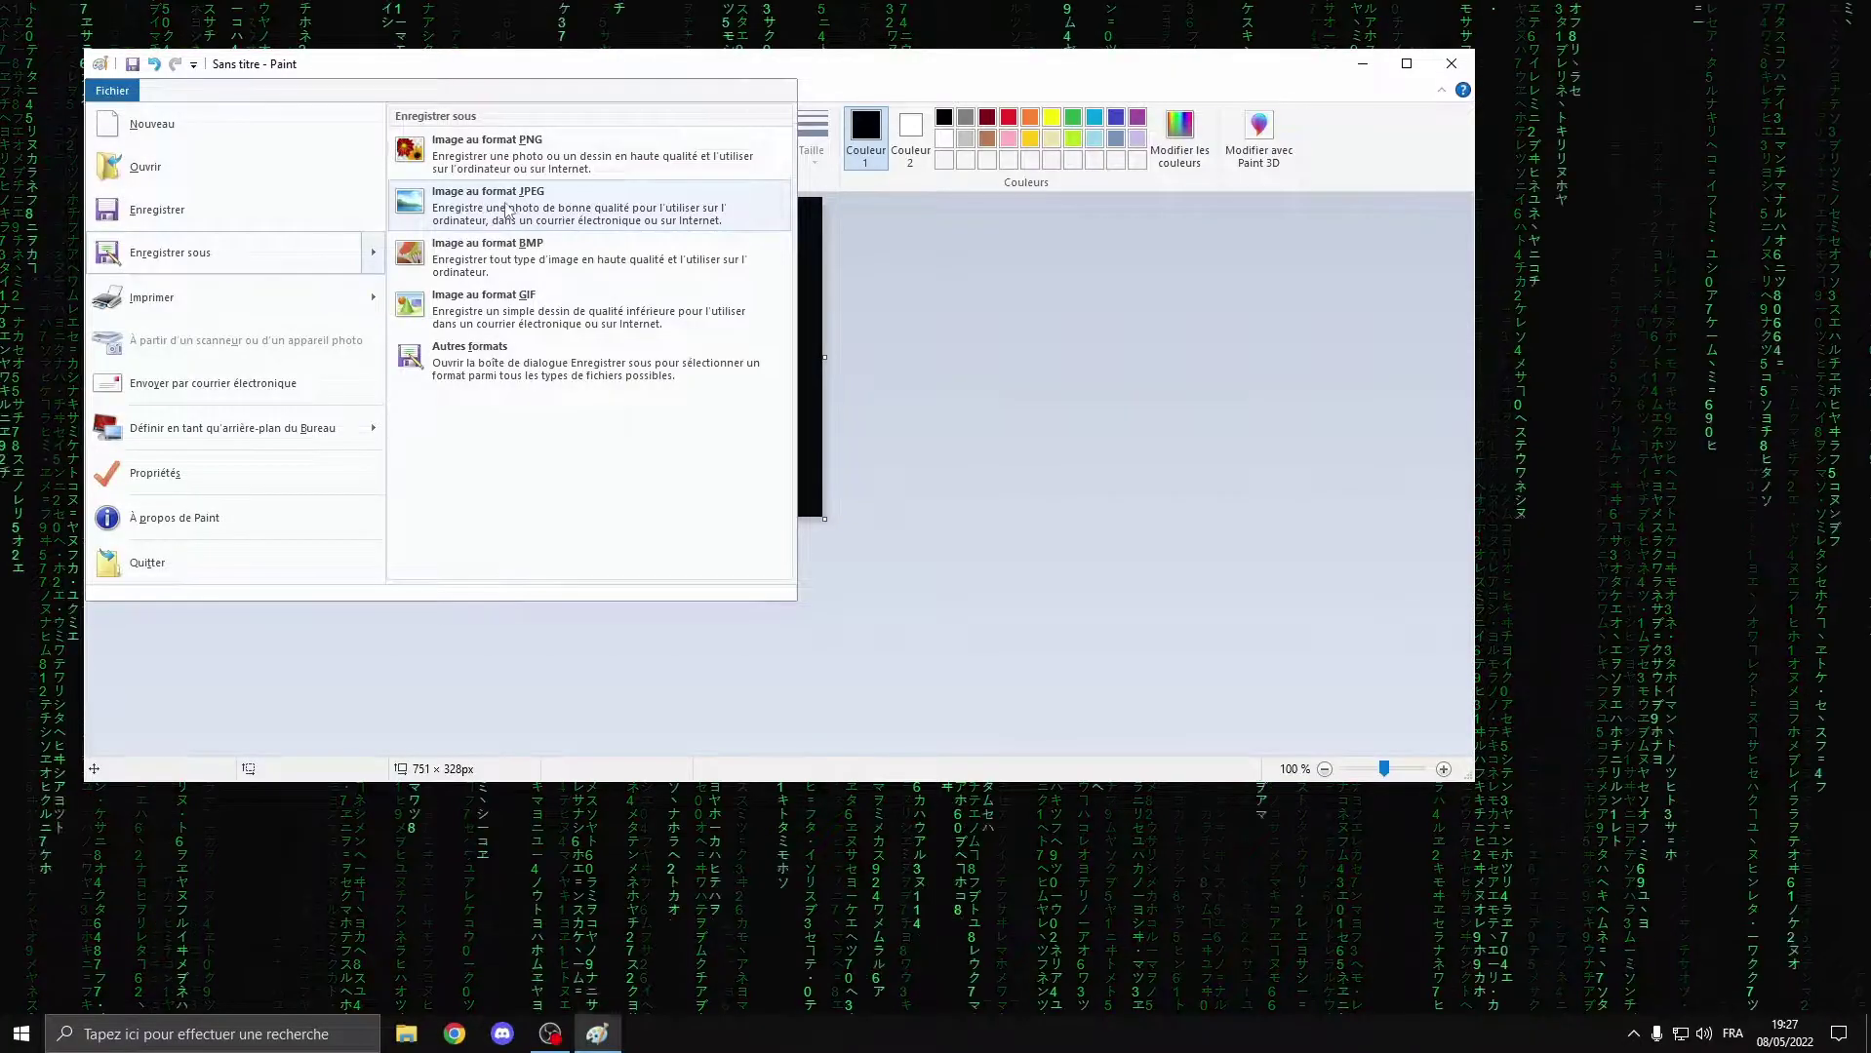
{"action": "left_click", "coordinate": [546, 166]}
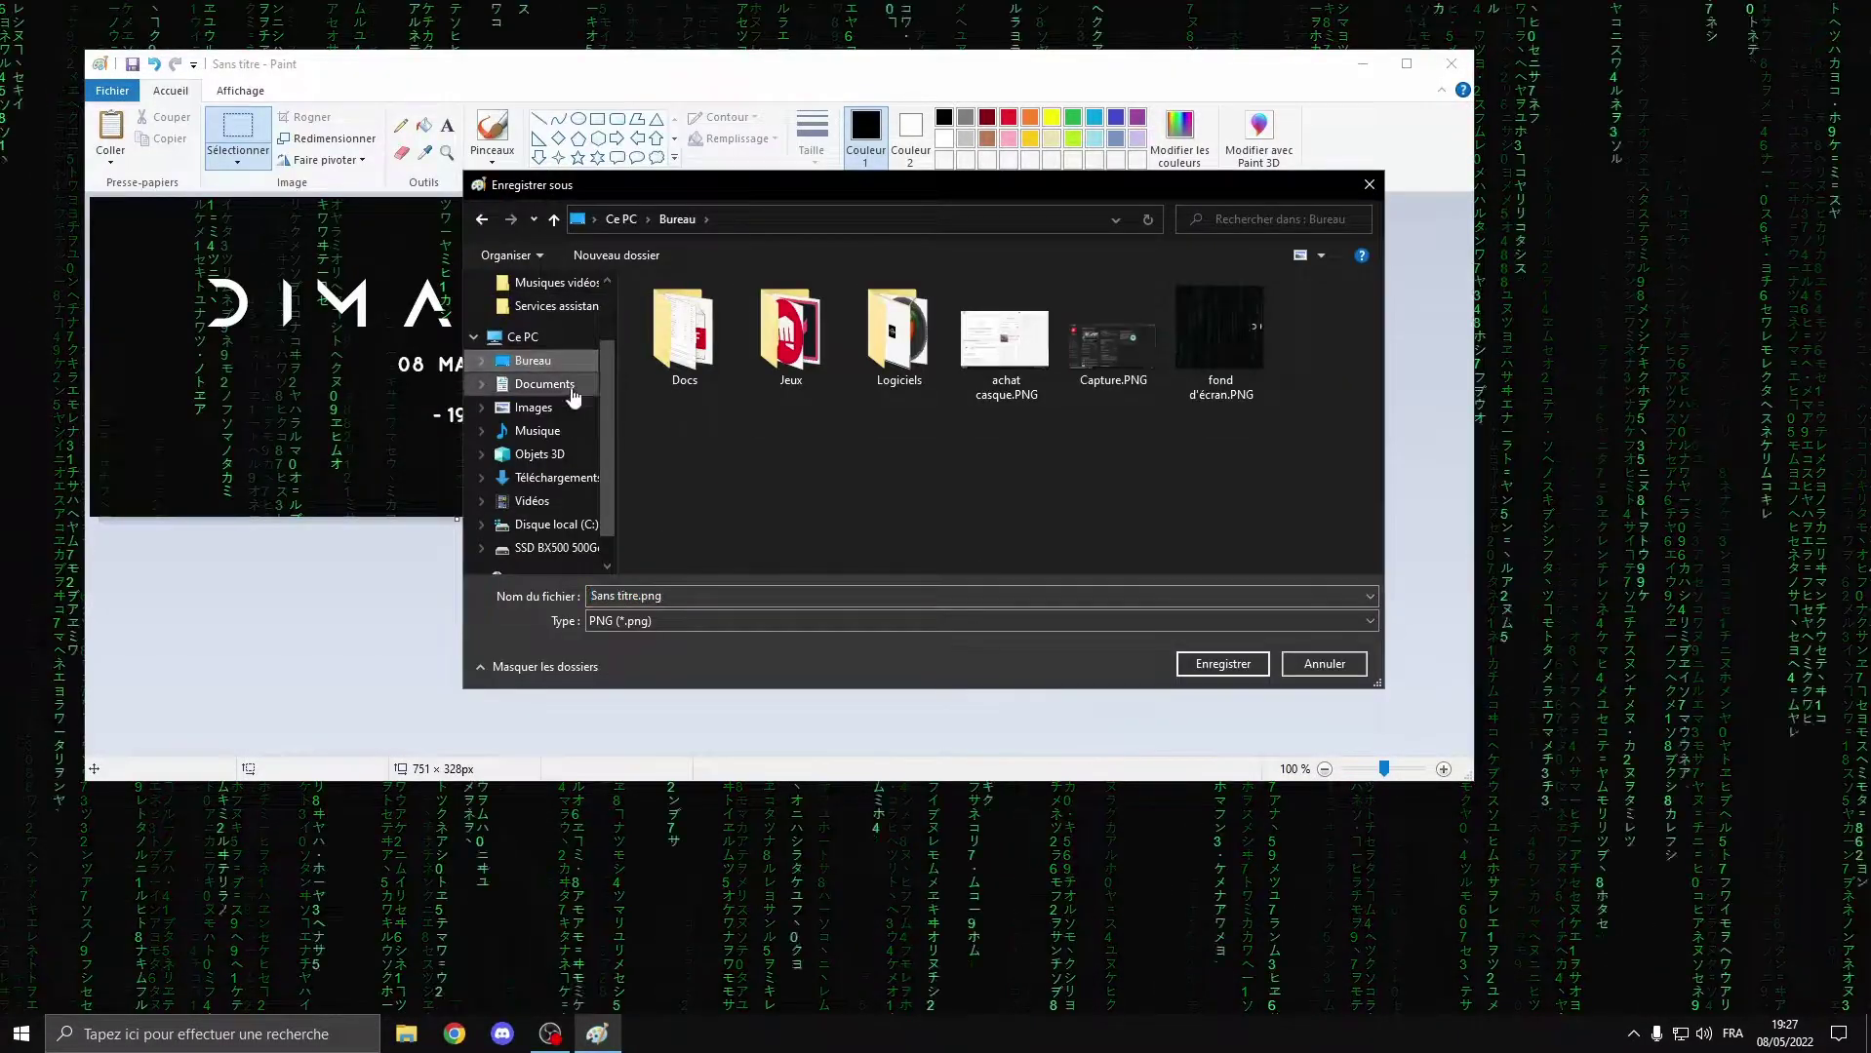
{"action": "left_click", "coordinate": [685, 595]}
{"action": "type", "text": "capture 28"}
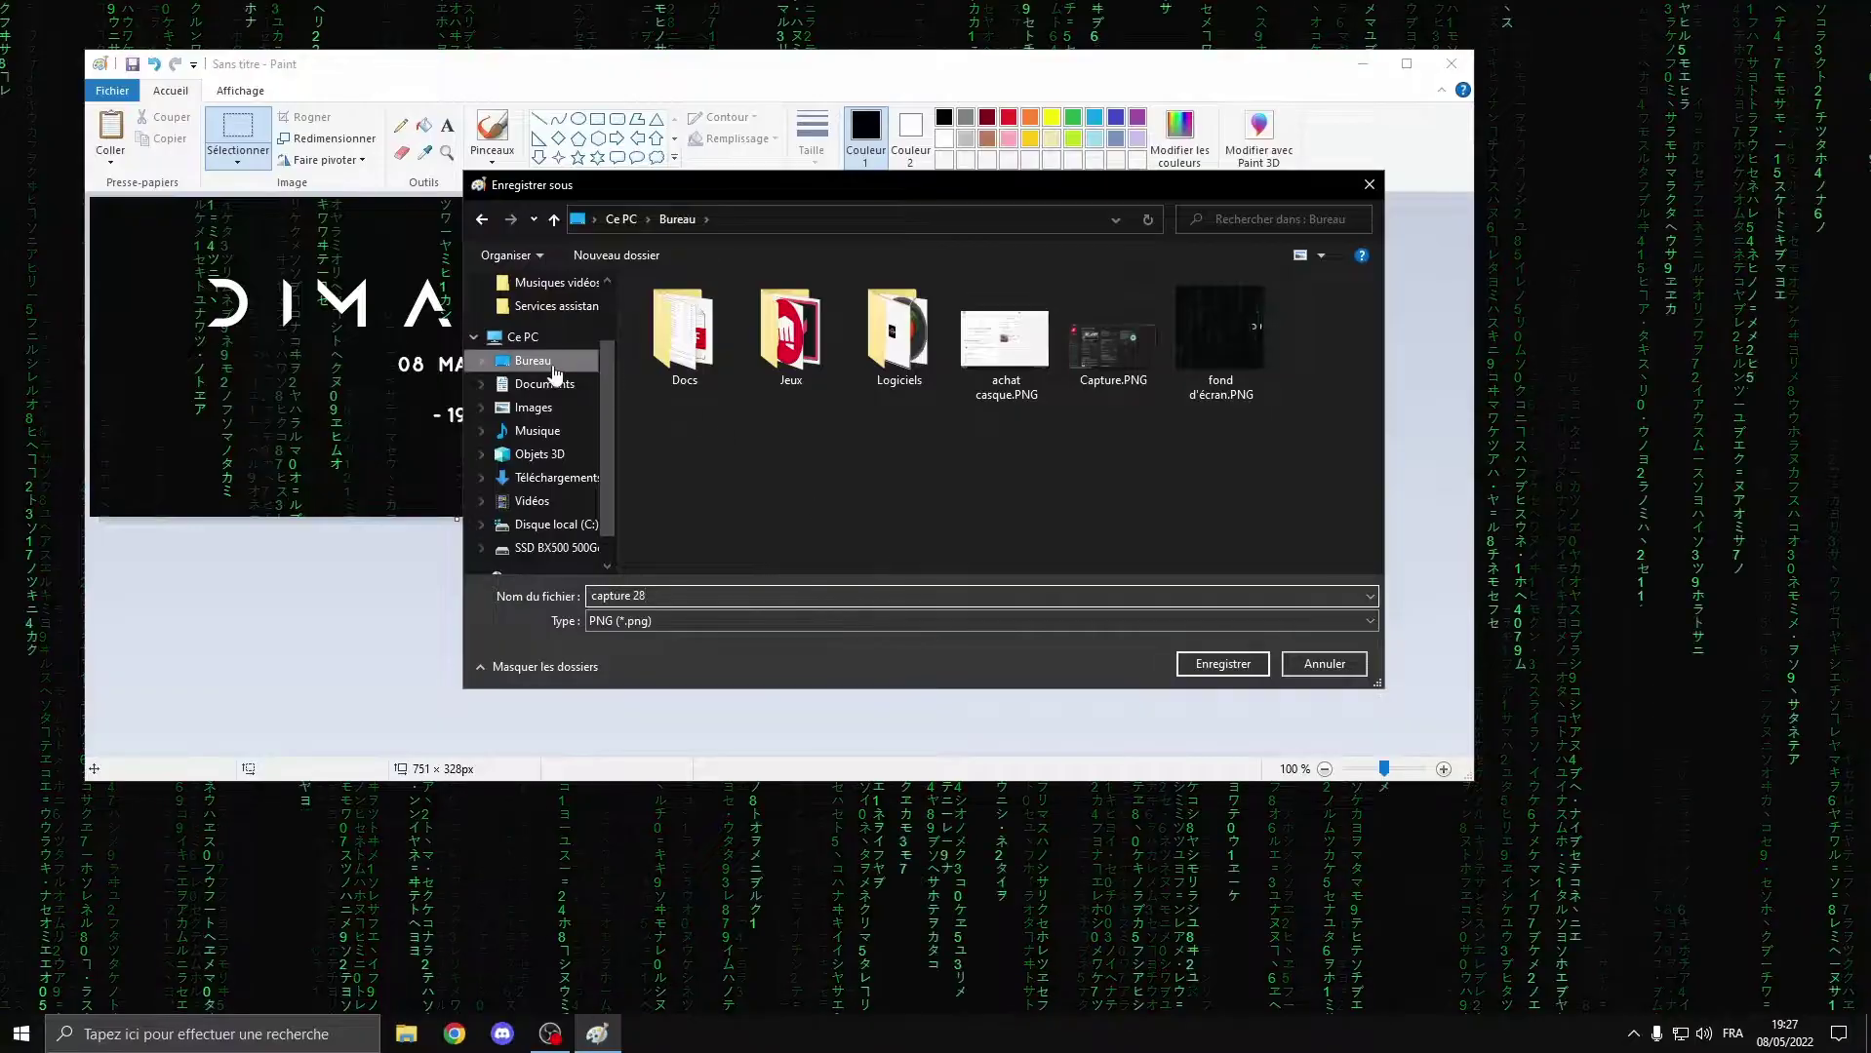
{"action": "left_click", "coordinate": [1231, 660]}
{"action": "left_click", "coordinate": [1451, 68]}
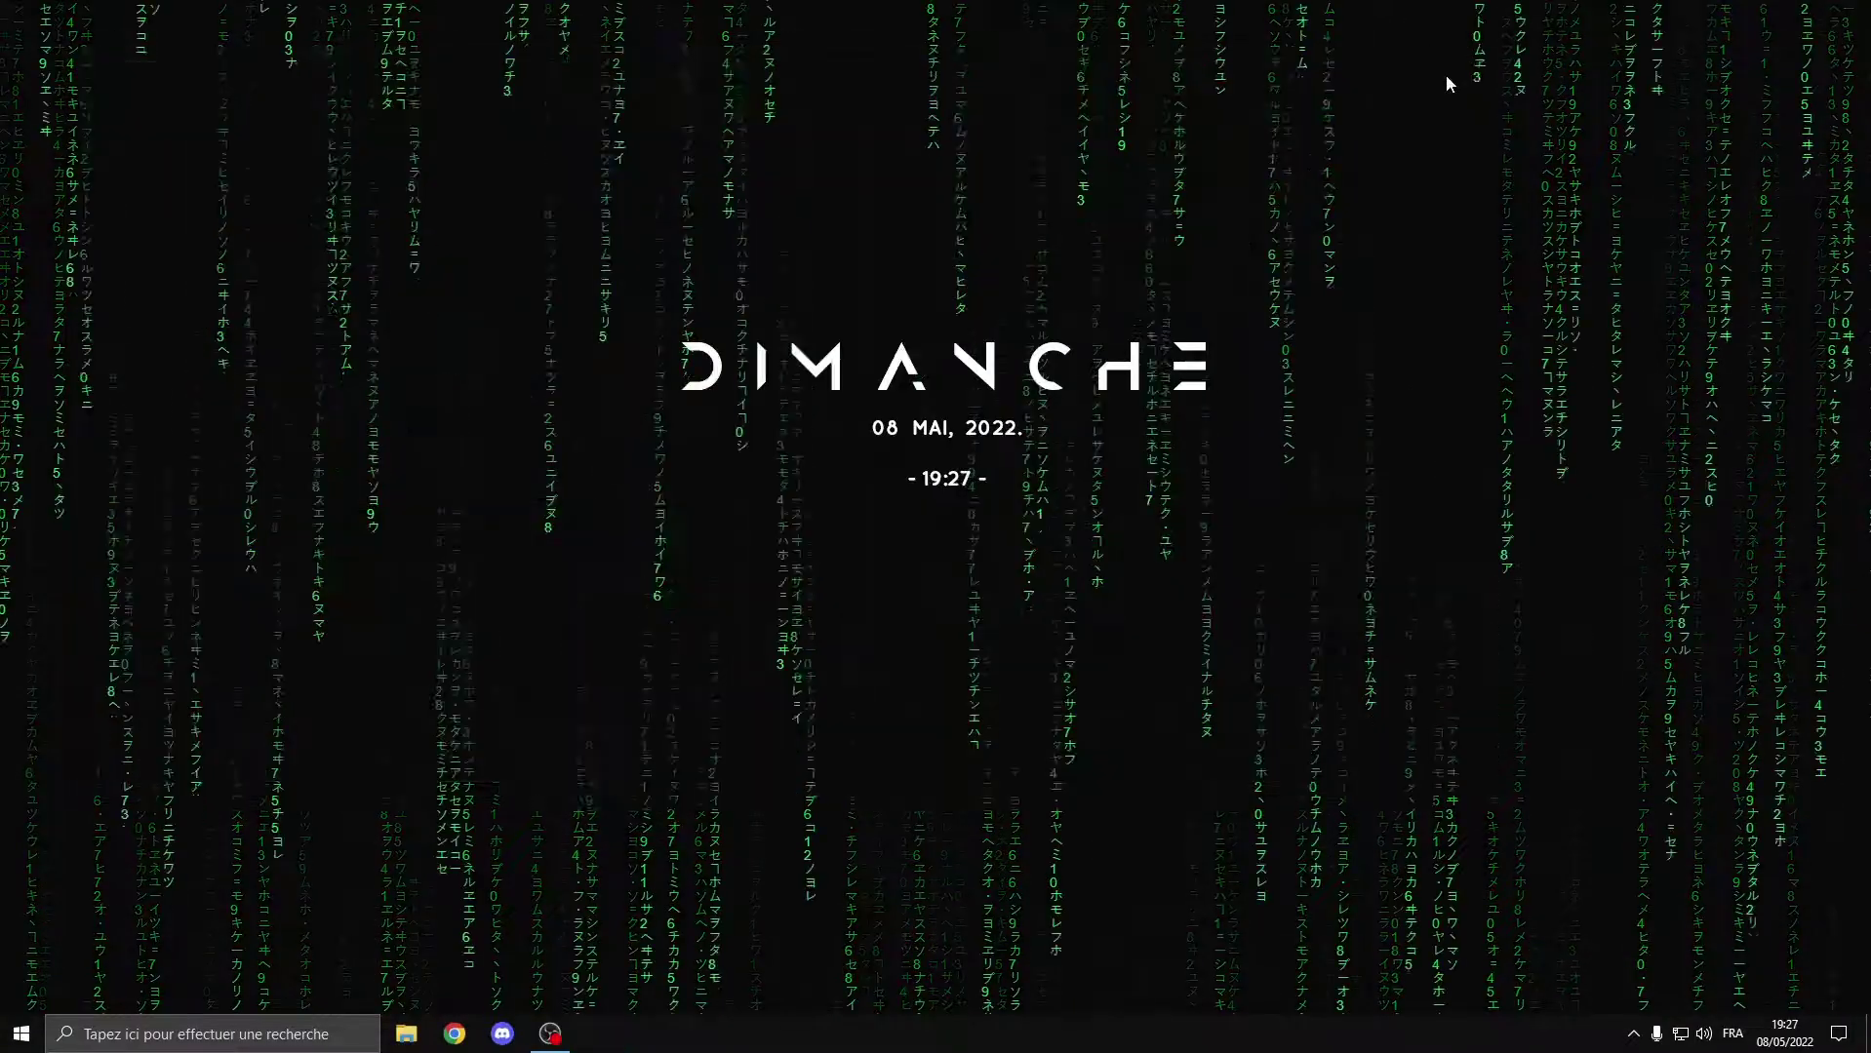
- Show the desktop icons and open capture 28.png to check the saved image
{"action": "right_click", "coordinate": [537, 665]}
{"action": "mouse_move", "coordinate": [772, 708]}
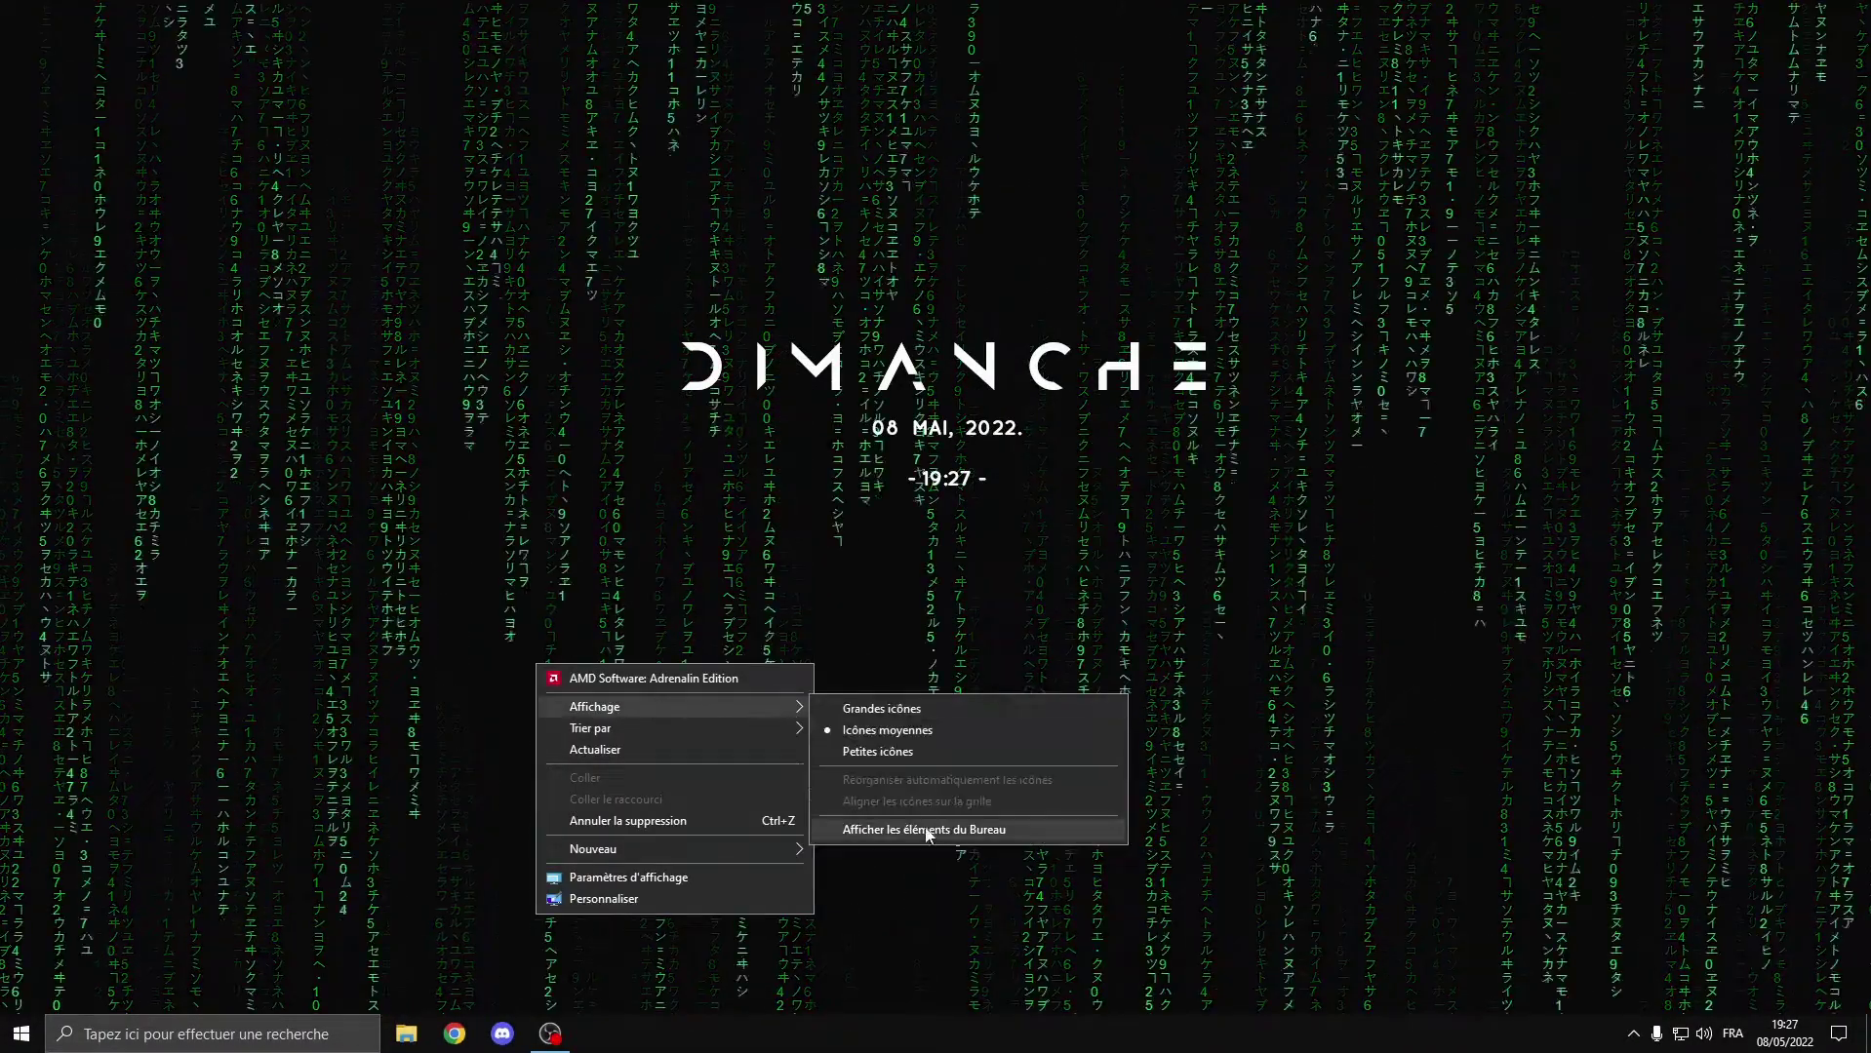
{"action": "left_click", "coordinate": [925, 830]}
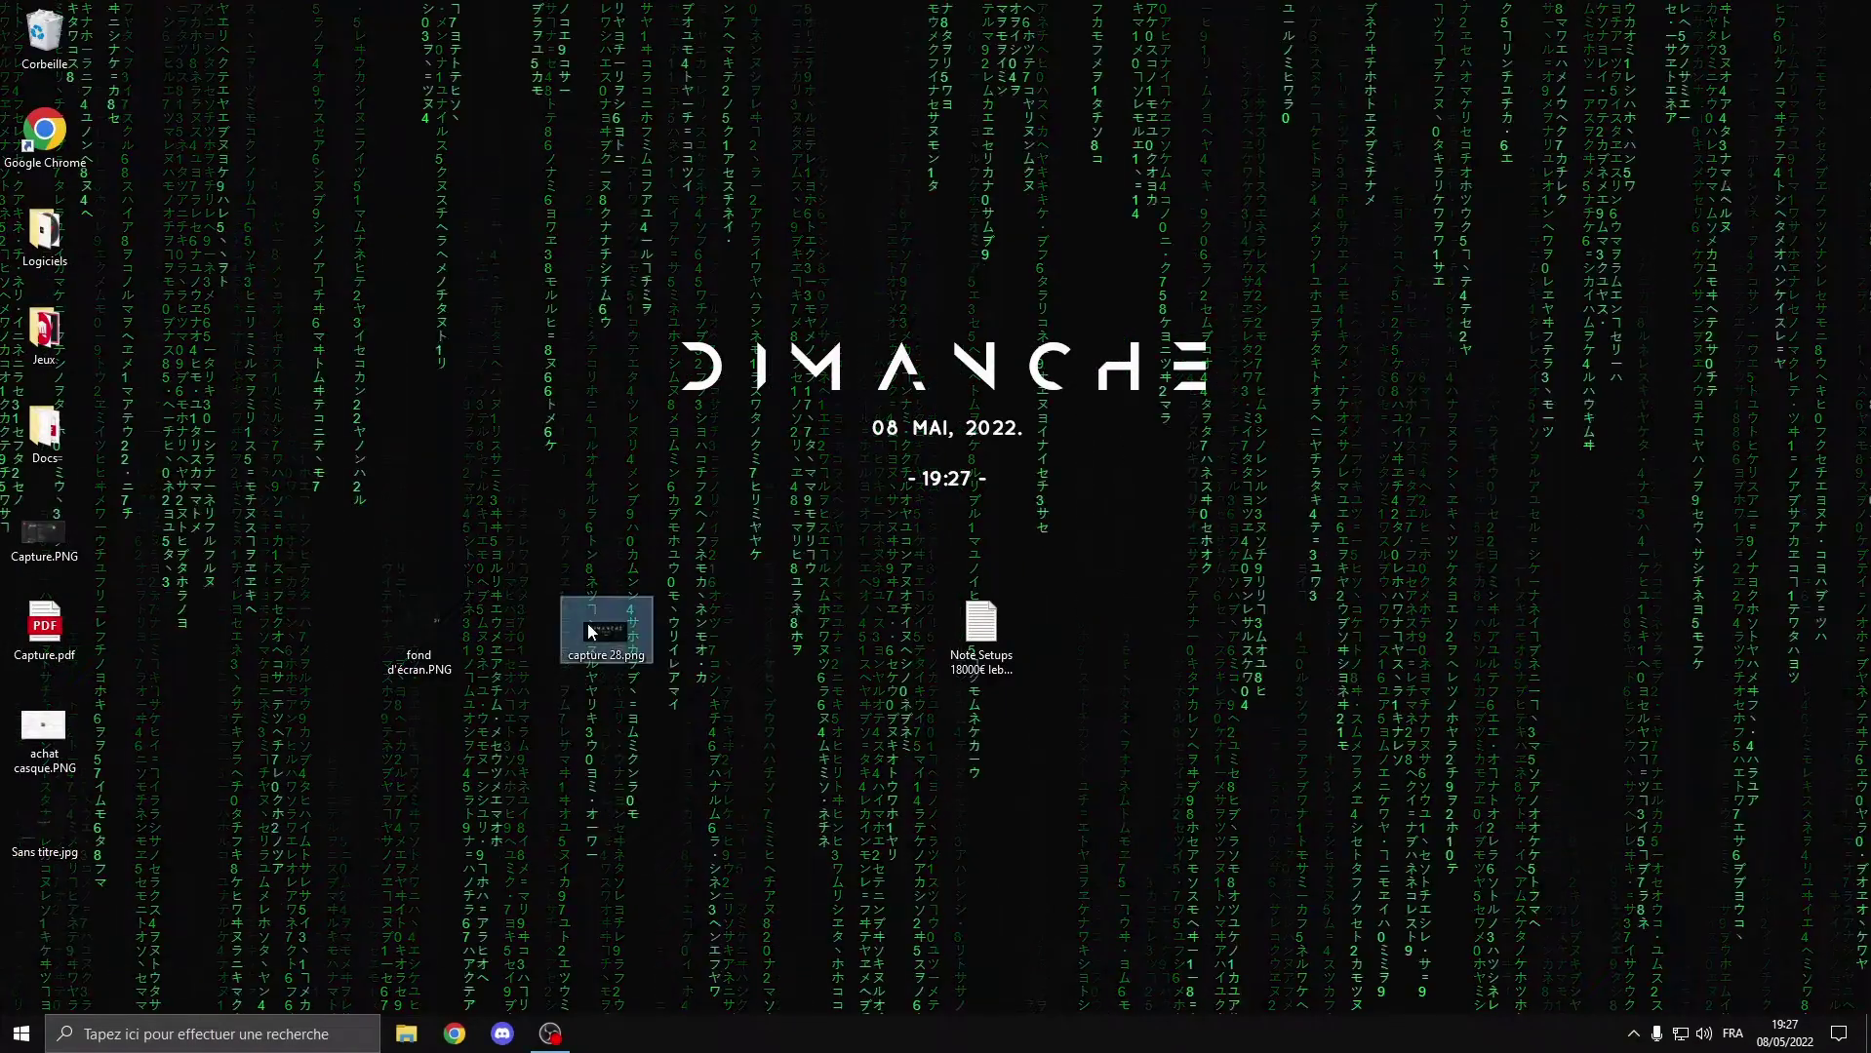
{"action": "double_click", "coordinate": [589, 630]}
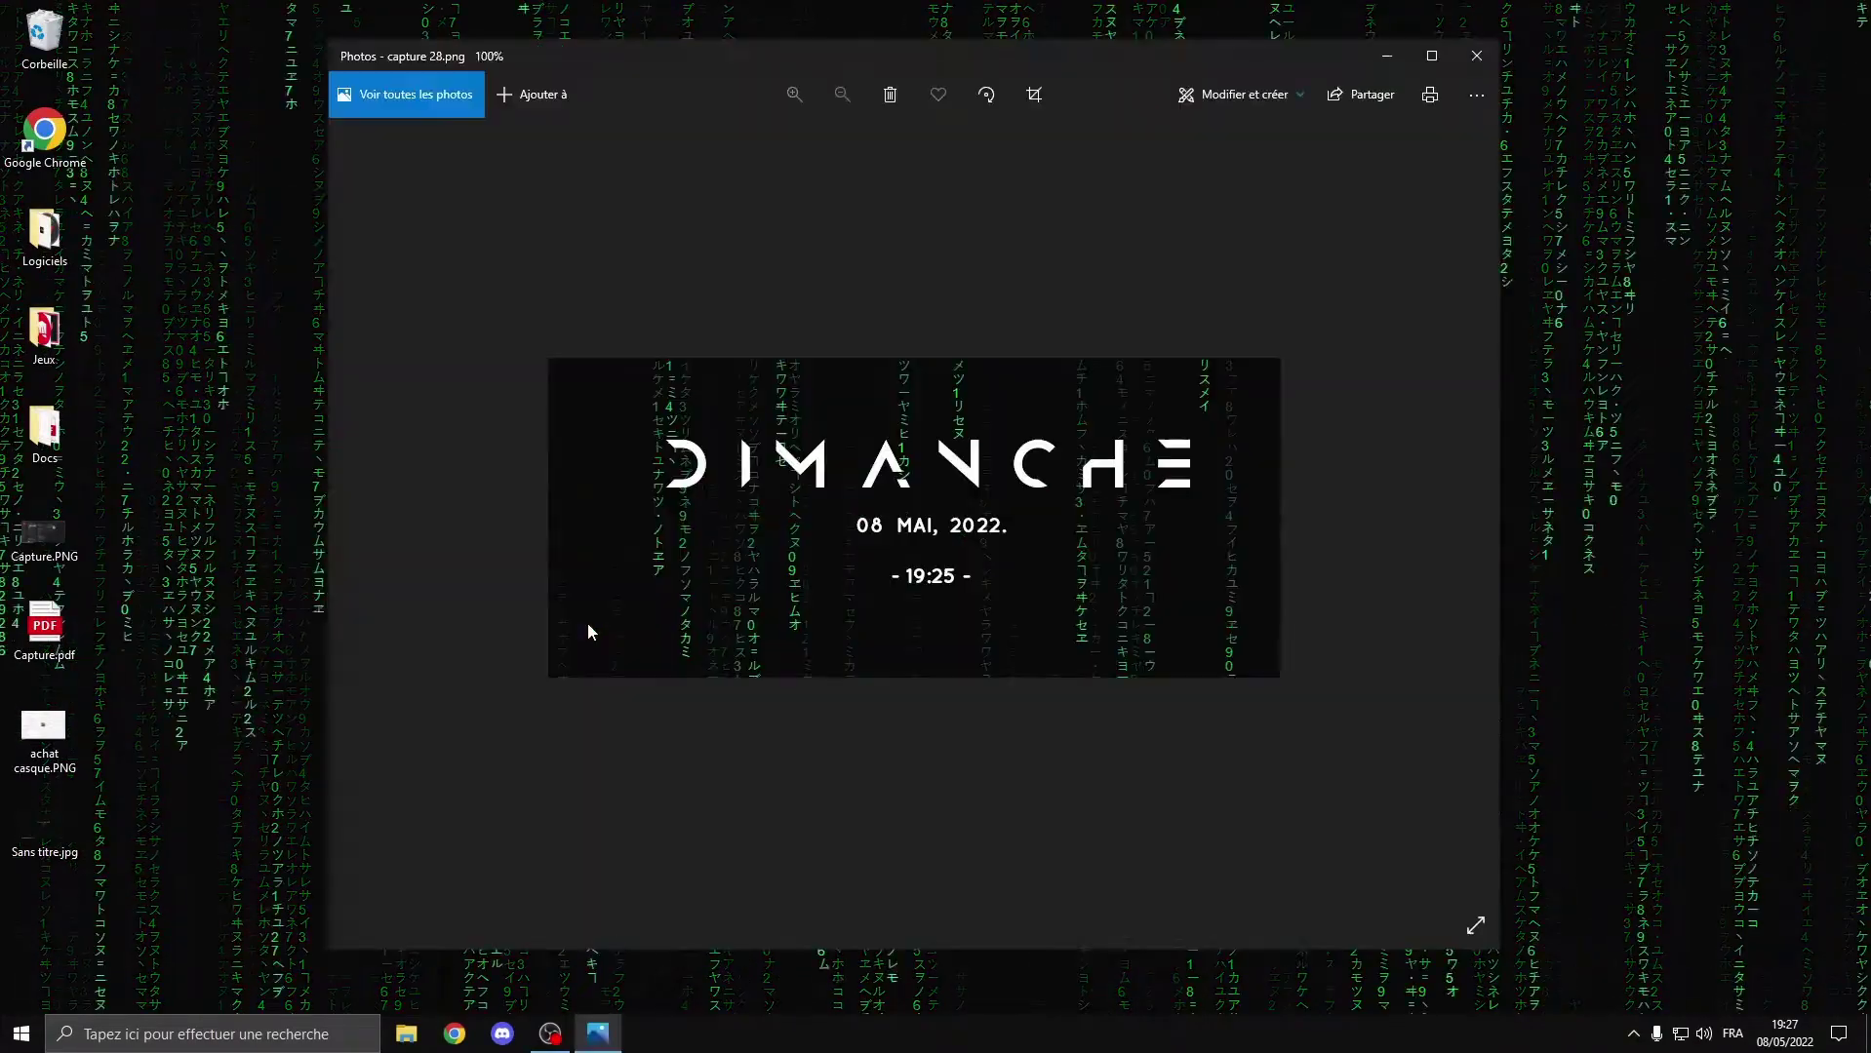
- Close the image viewer and hide the desktop icons again
{"action": "left_click", "coordinate": [1475, 57]}
{"action": "right_click", "coordinate": [477, 529]}
{"action": "mouse_move", "coordinate": [589, 573]}
{"action": "left_click", "coordinate": [905, 695]}
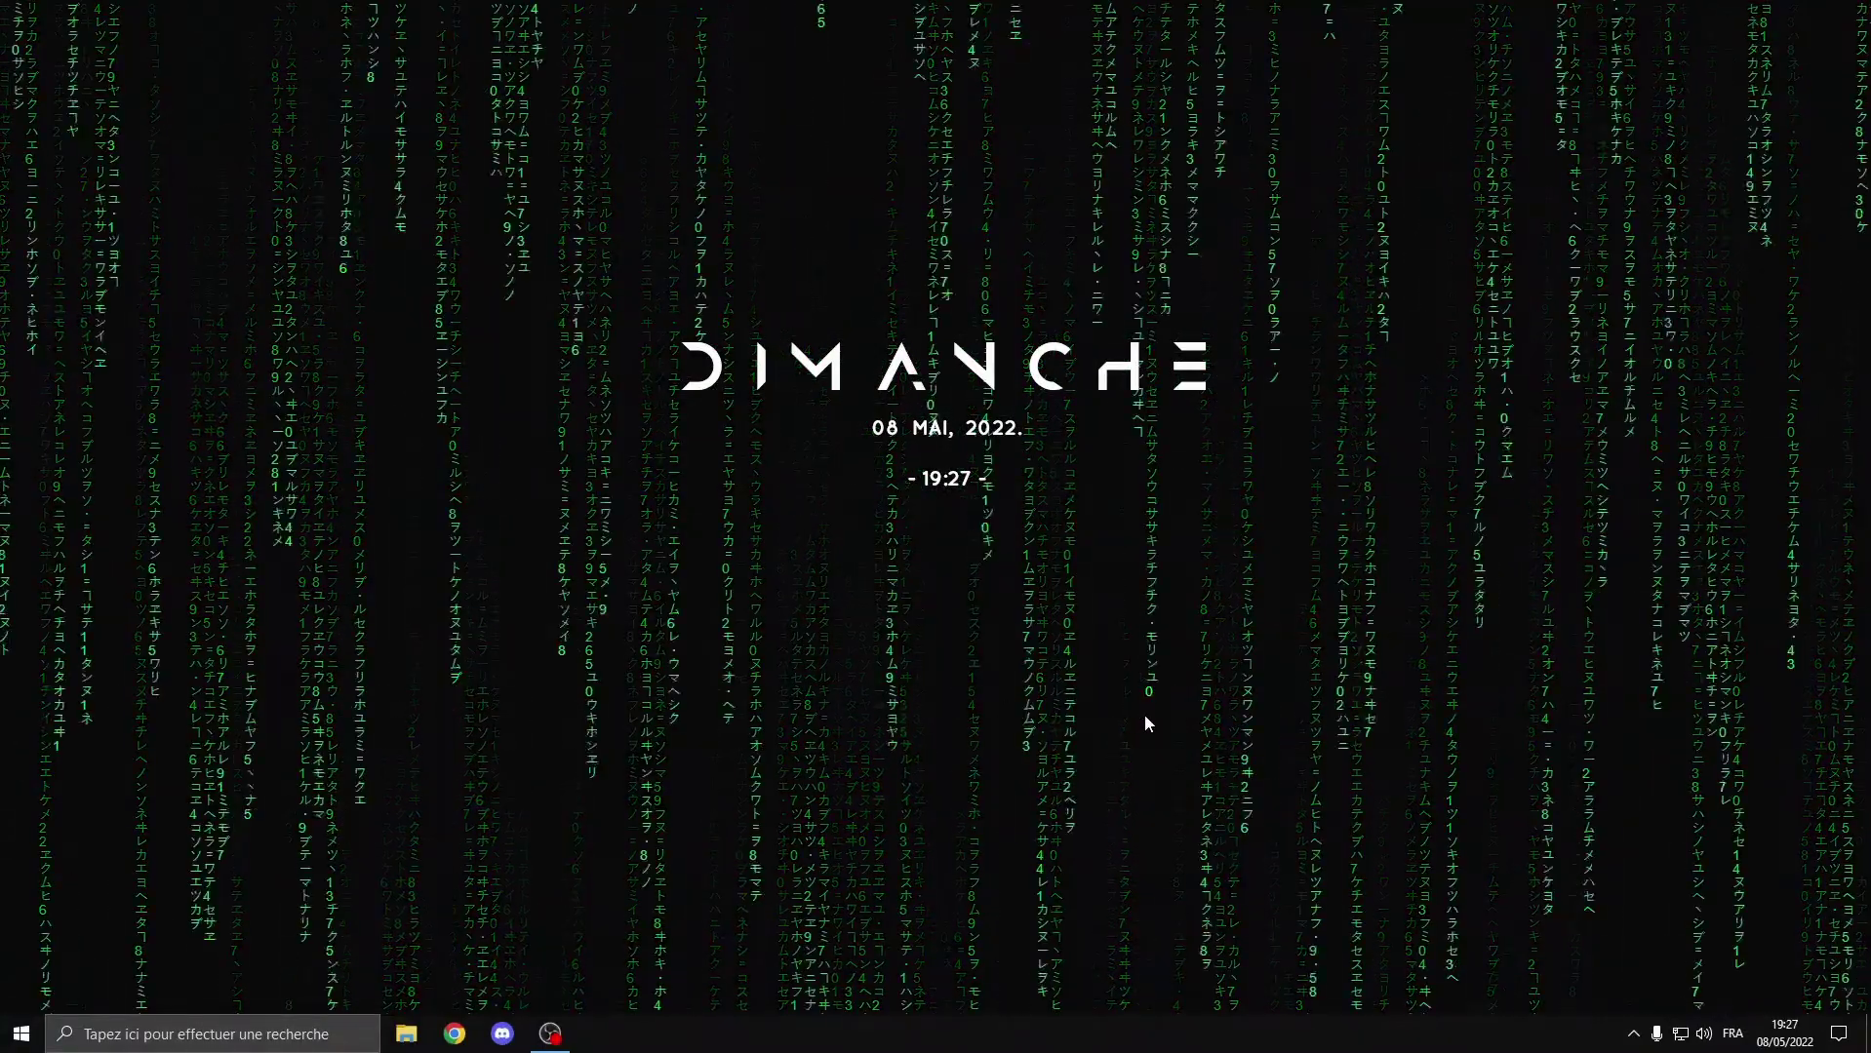